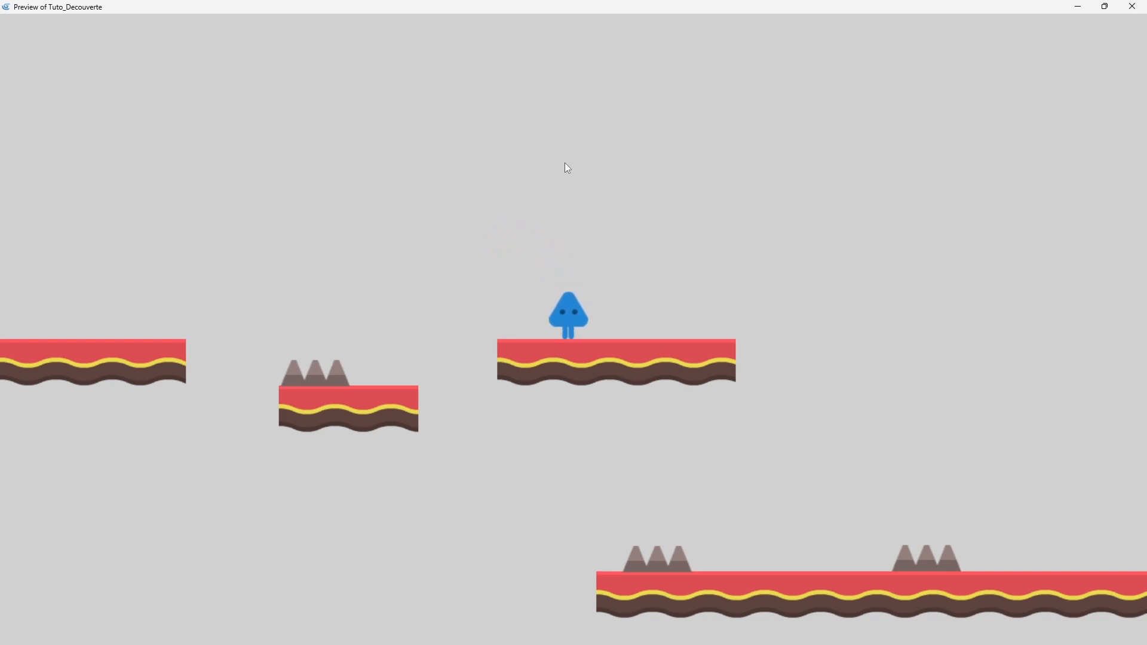
Play-test the platformer level by running and jumping the blue character between platforms and past the spikes, and close the preview
key(Left)
key(space)
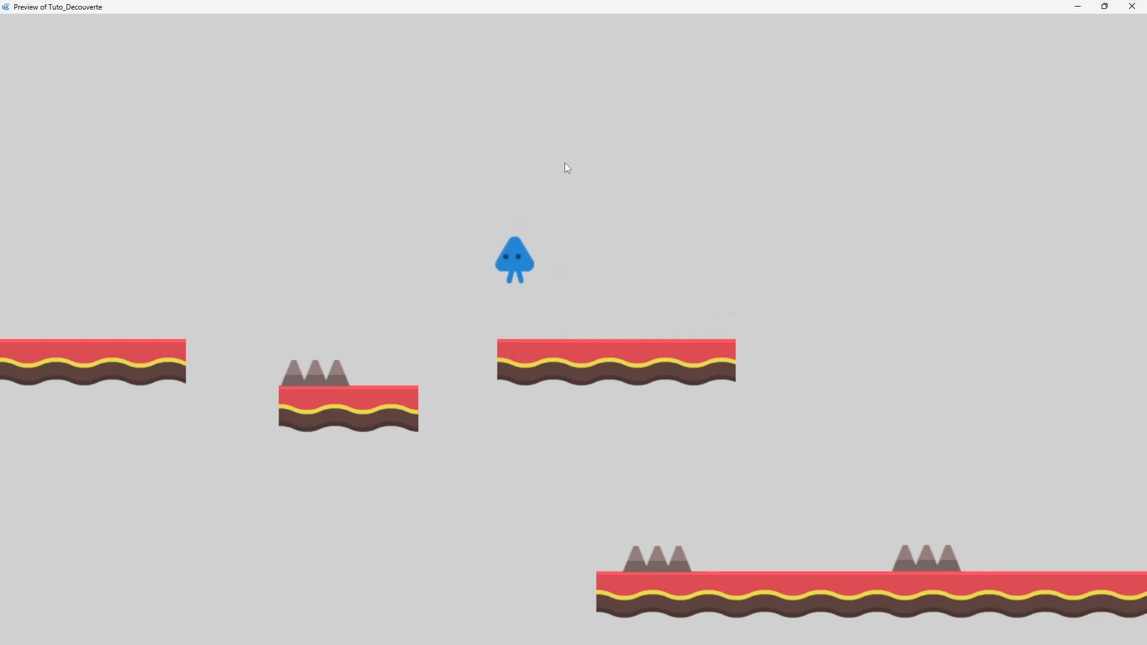
key(Right)
key(Right)
key(space)
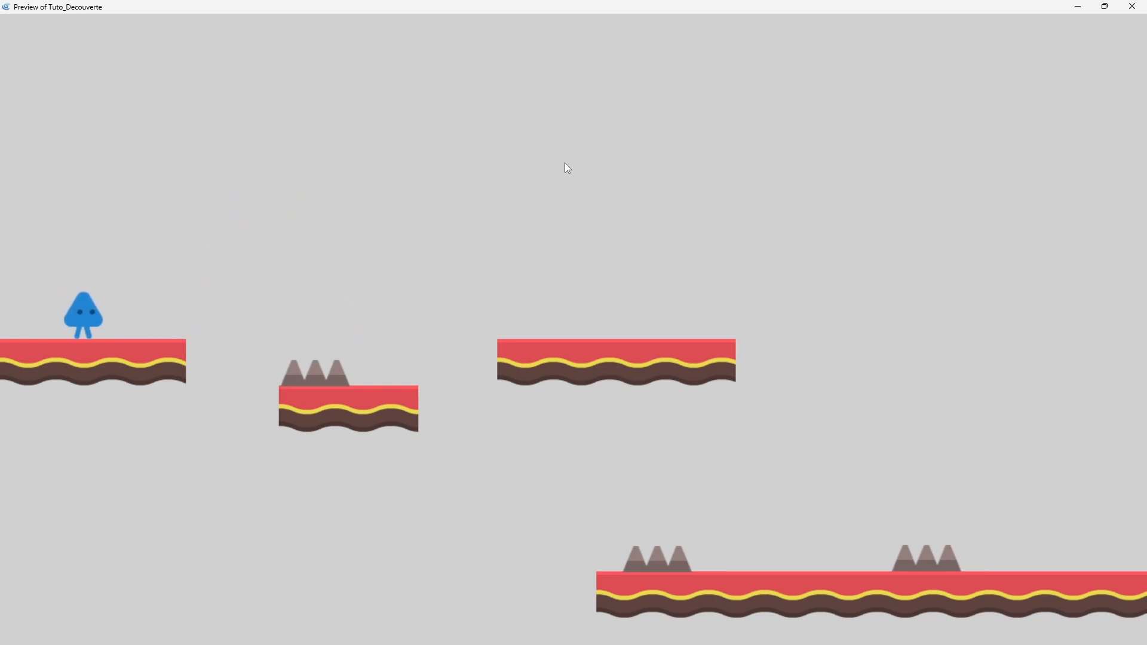
key(Right)
key(space)
key(Right)
key(space)
key(Right)
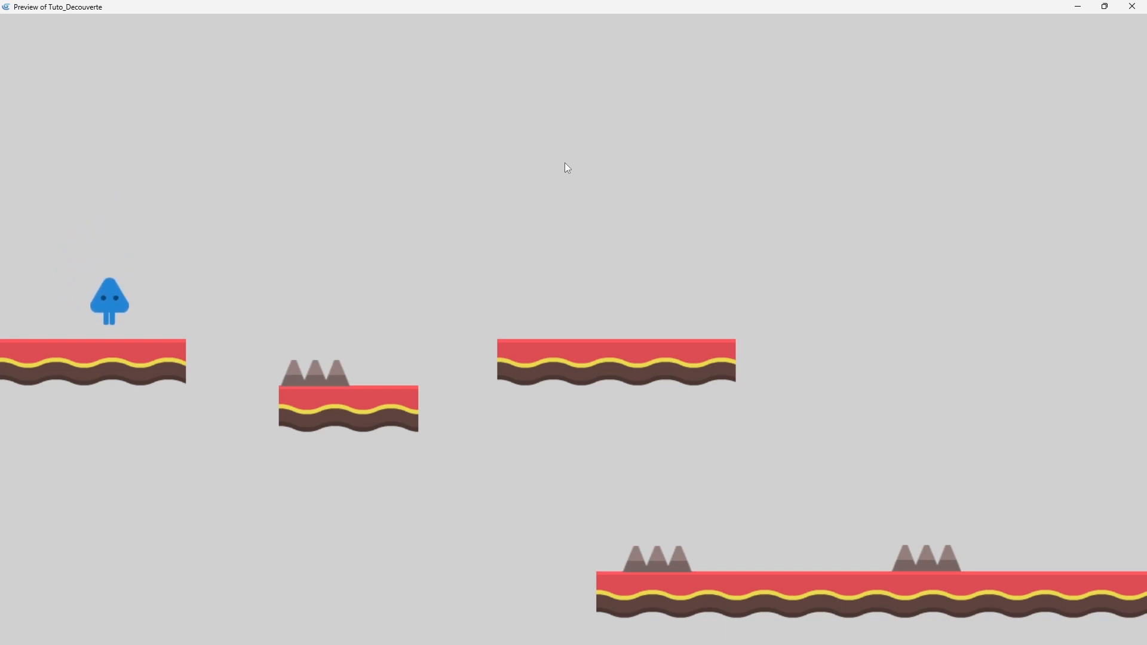
key(space)
key(Right)
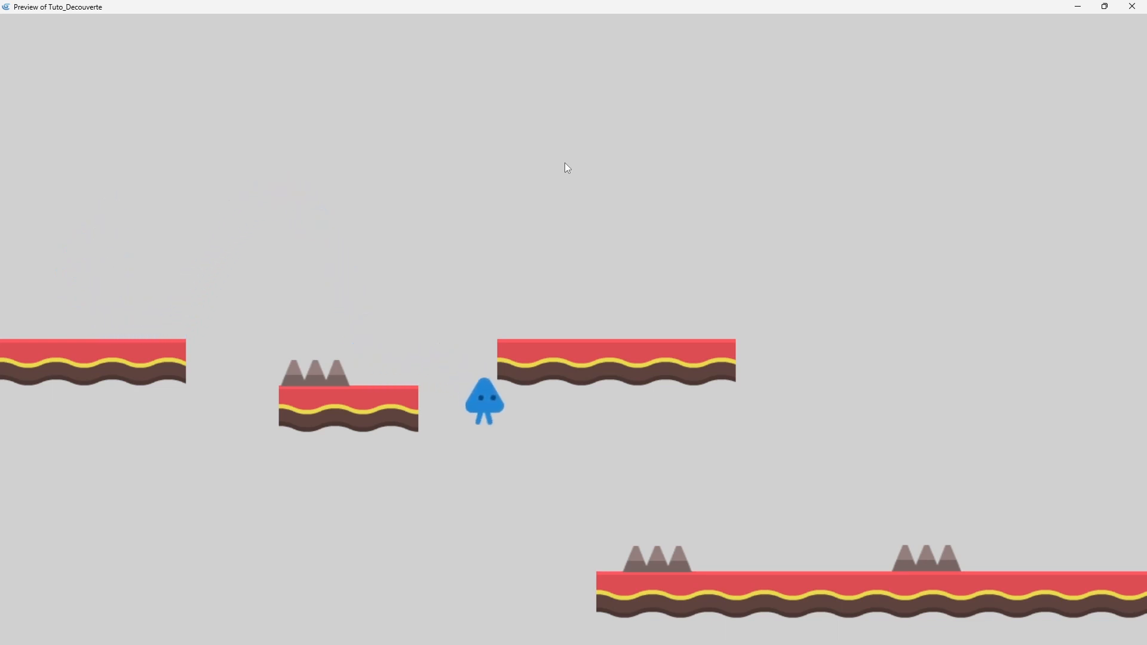
key(space)
key(Right)
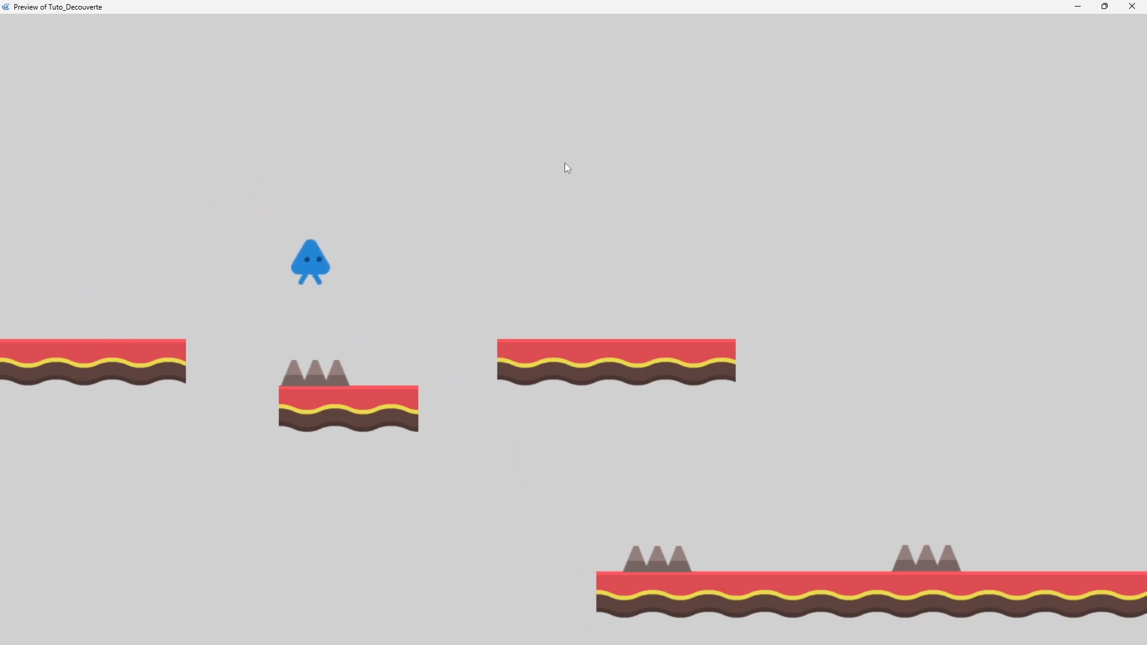
click(1132, 6)
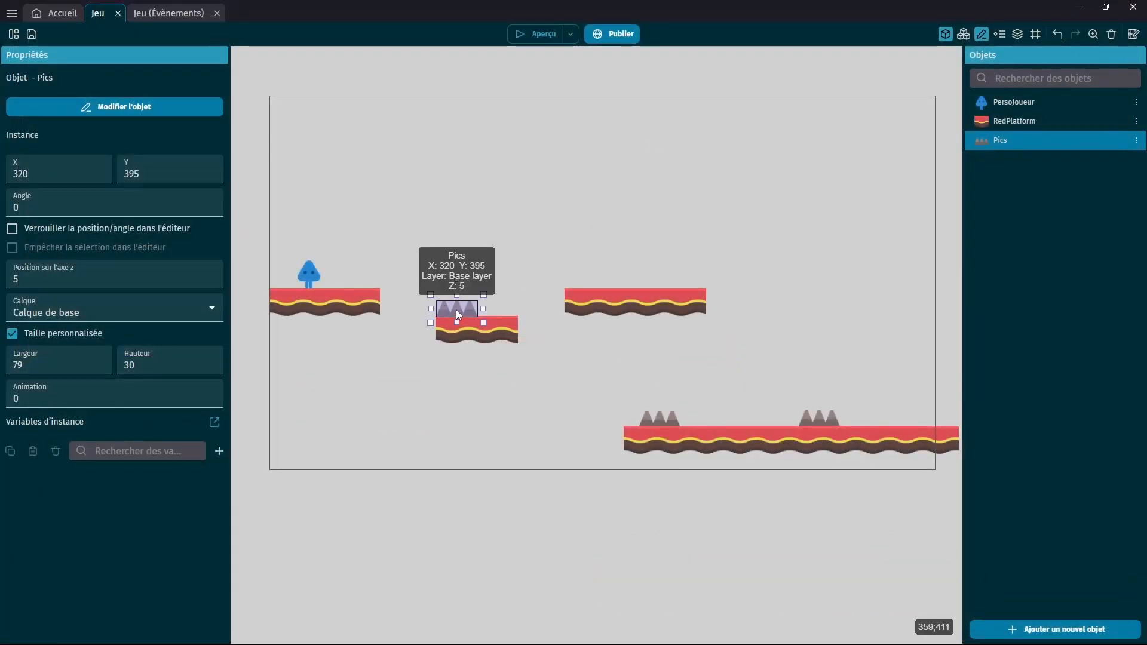
Delete the Pics instance on the small middle platform and launch a new preview of the scene
key(Delete)
click(557, 32)
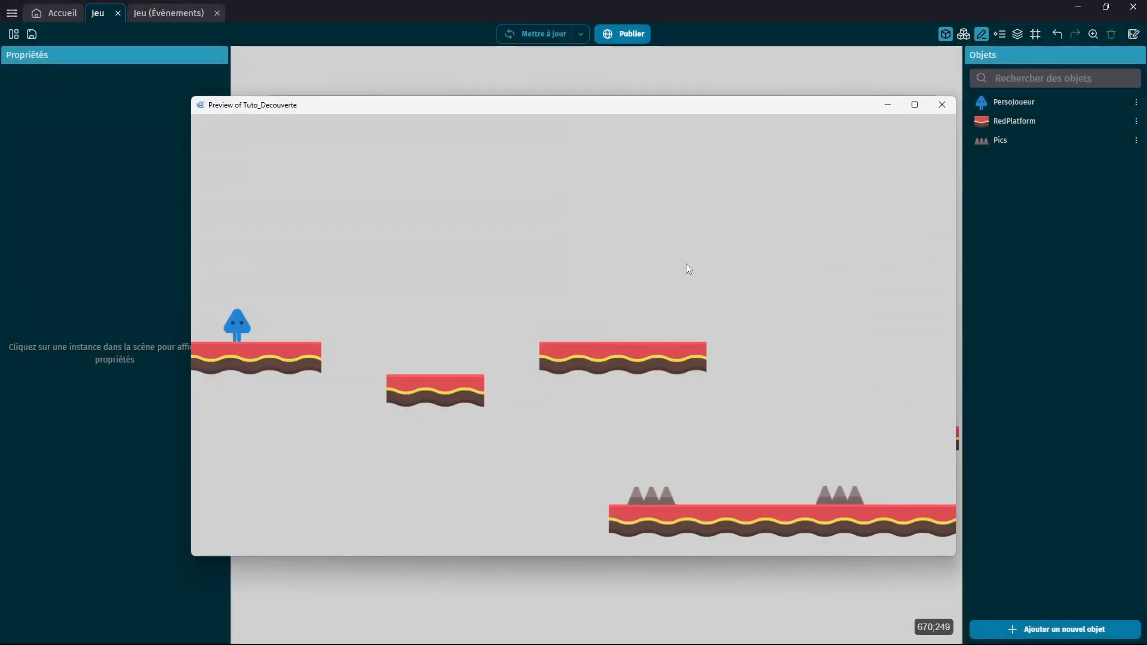
Play-test the level without the middle spikes, jumping back and forth across the upper platforms and down to the long lower platform
key(Right)
key(space)
key(space)
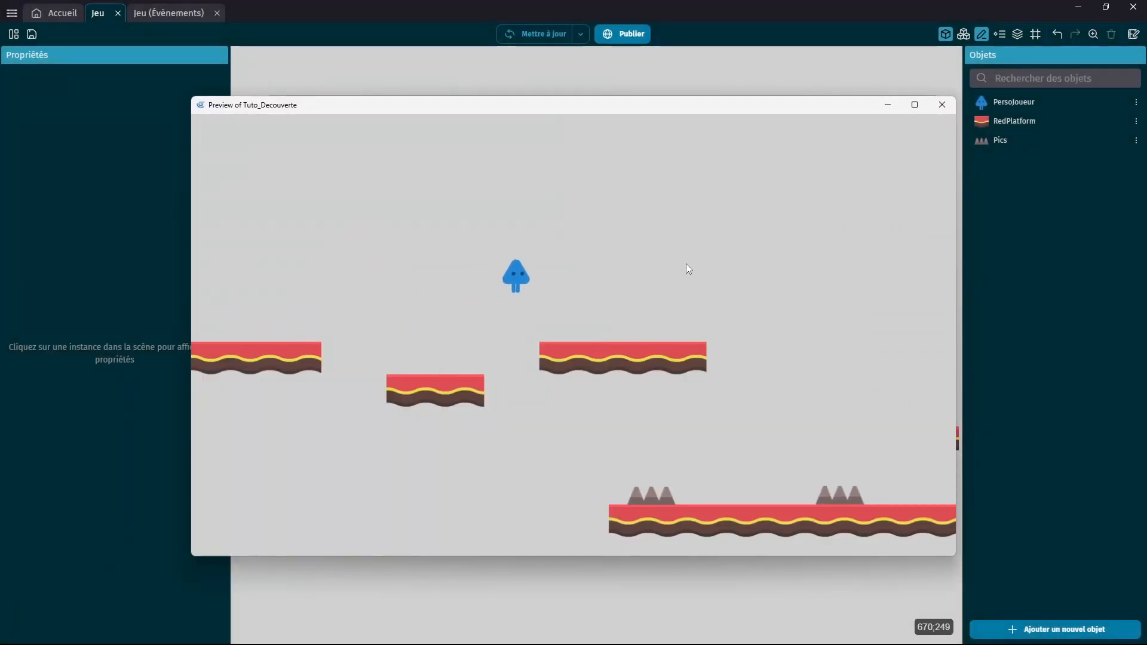
key(Left)
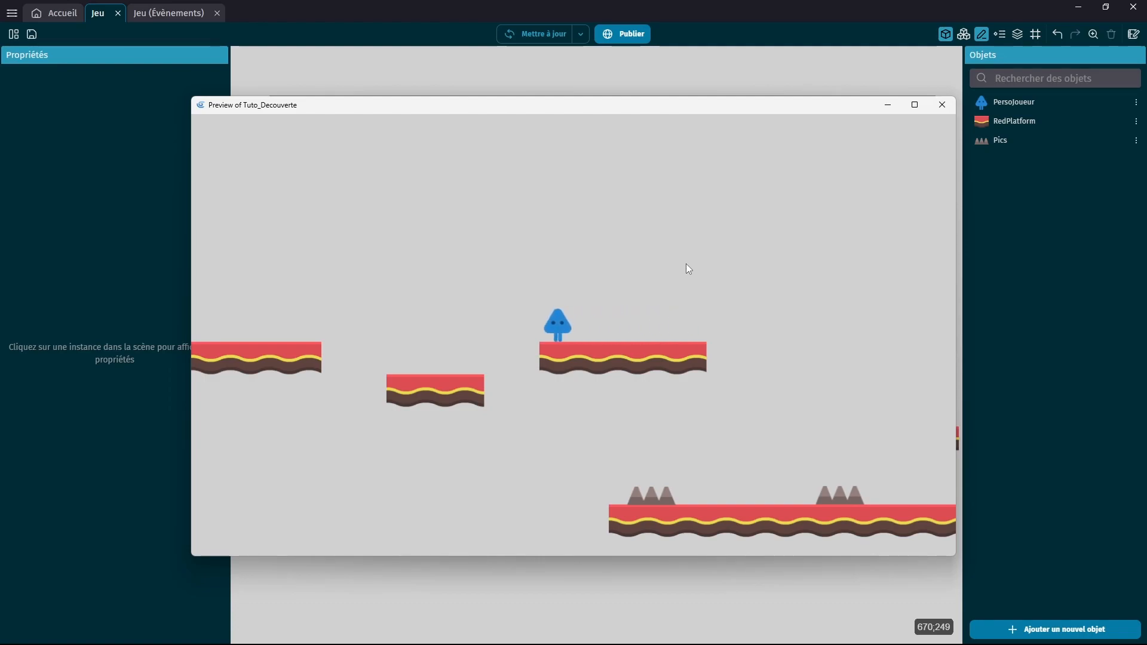
key(Right)
key(Left)
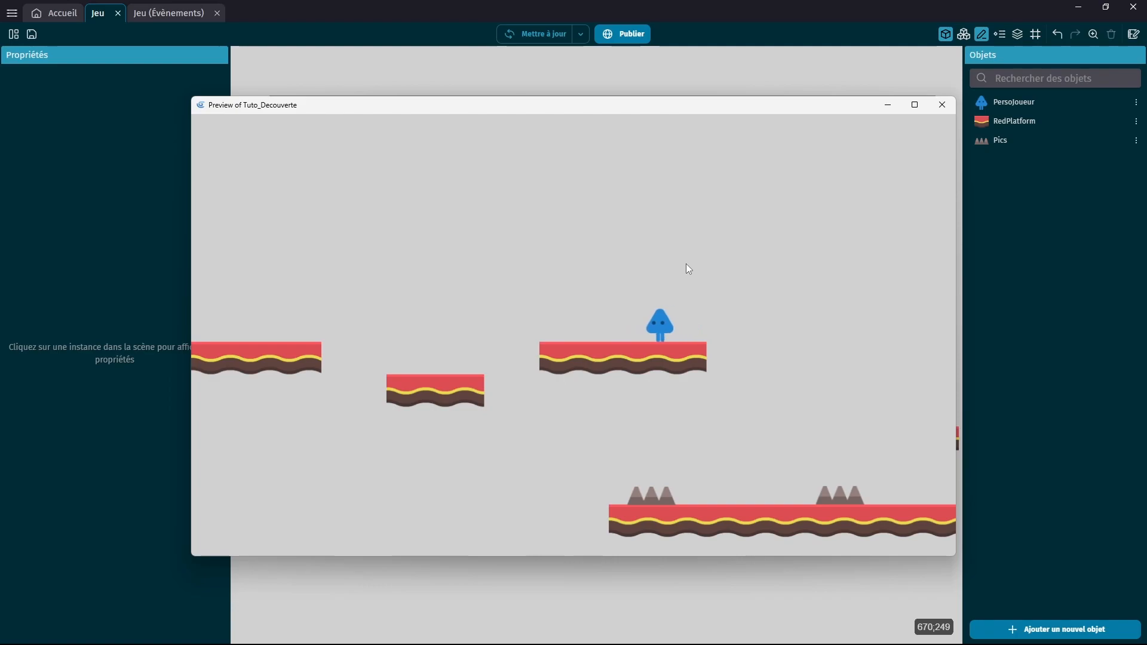
key(space)
key(space)
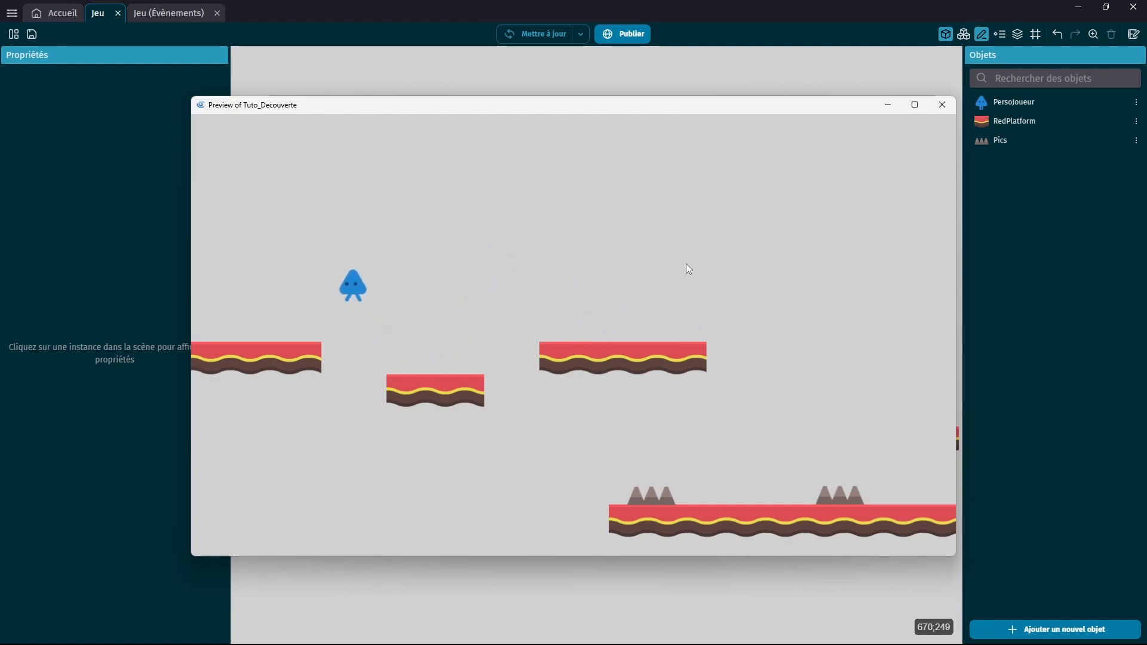
key(Right)
key(space)
key(space)
key(space)
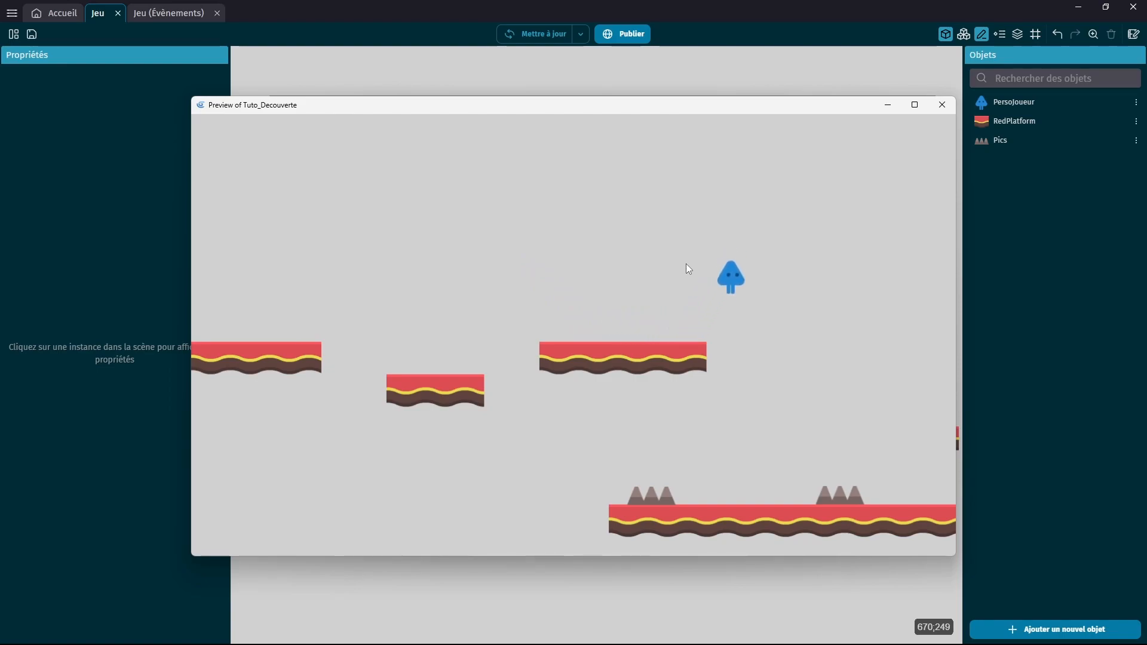
key(Left)
key(Right)
key(space)
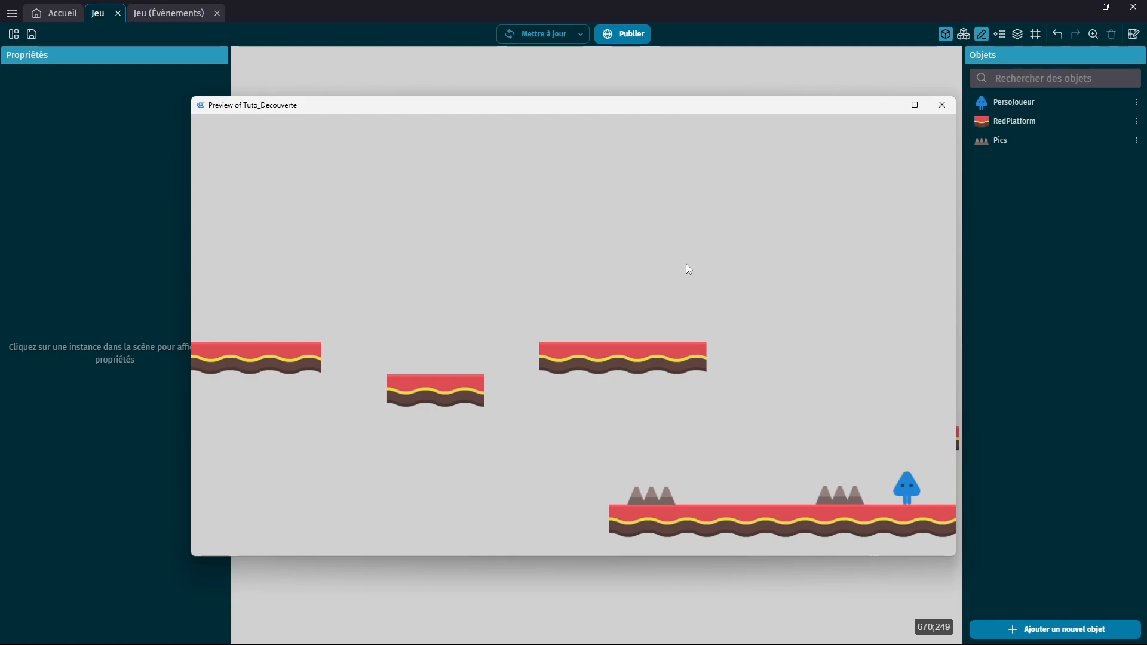
drag(629, 111, 626, 106)
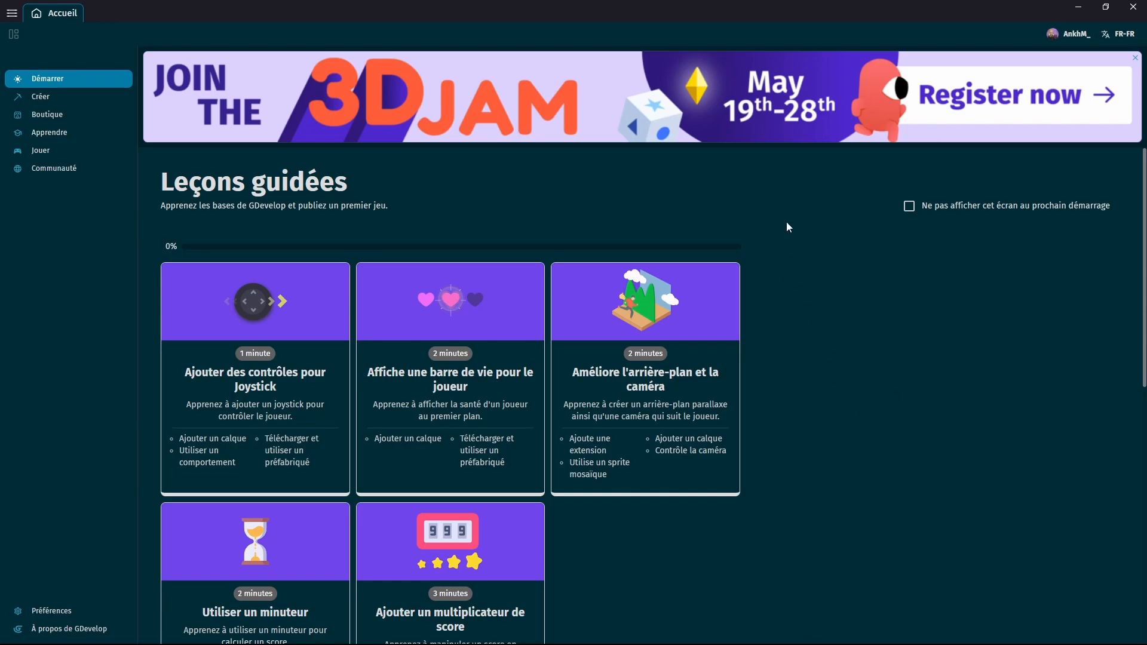
click(12, 13)
mouse_move(36, 35)
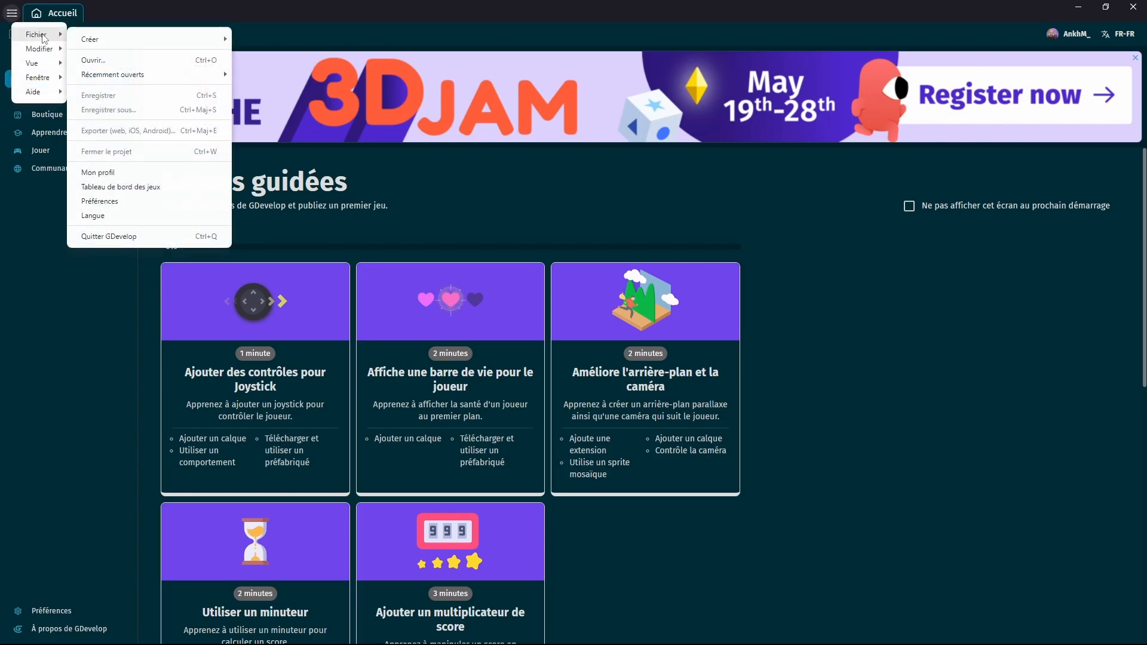
click(128, 60)
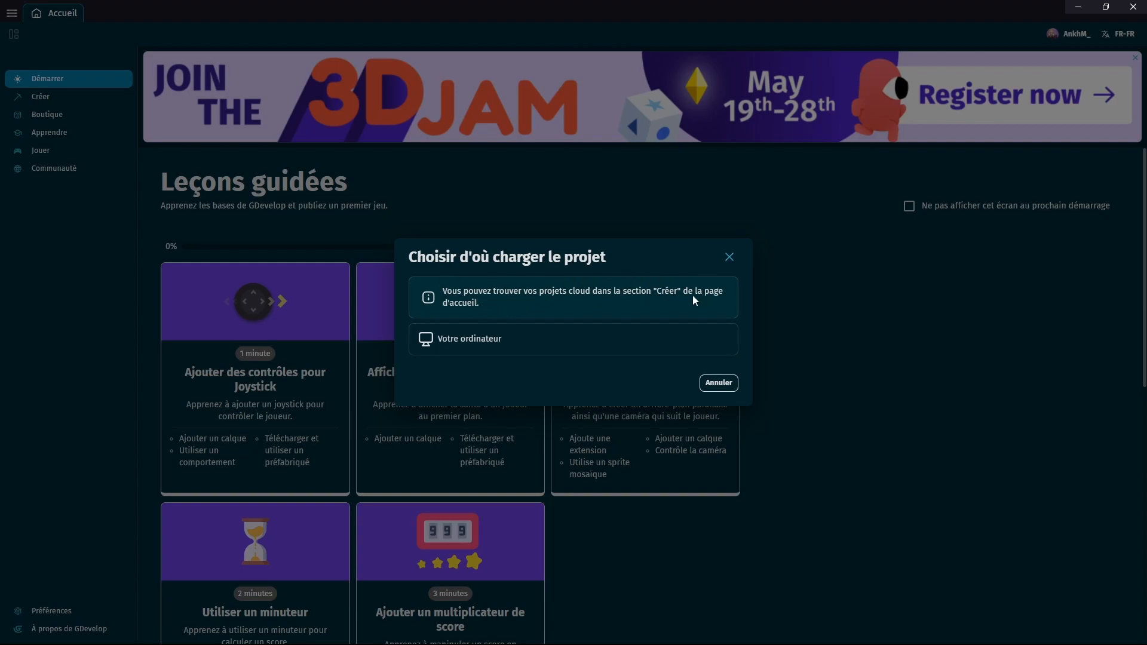
click(728, 257)
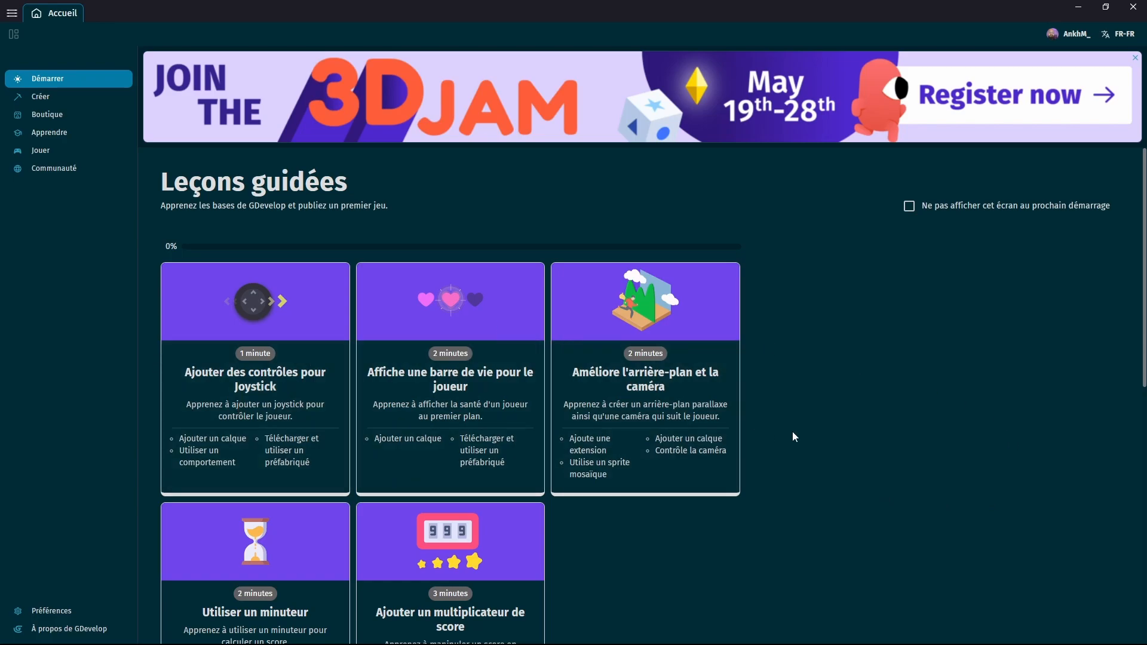
Browse the guided lessons and the throwing-game tutorial offered on the home page
scroll(590, 432, down, 3)
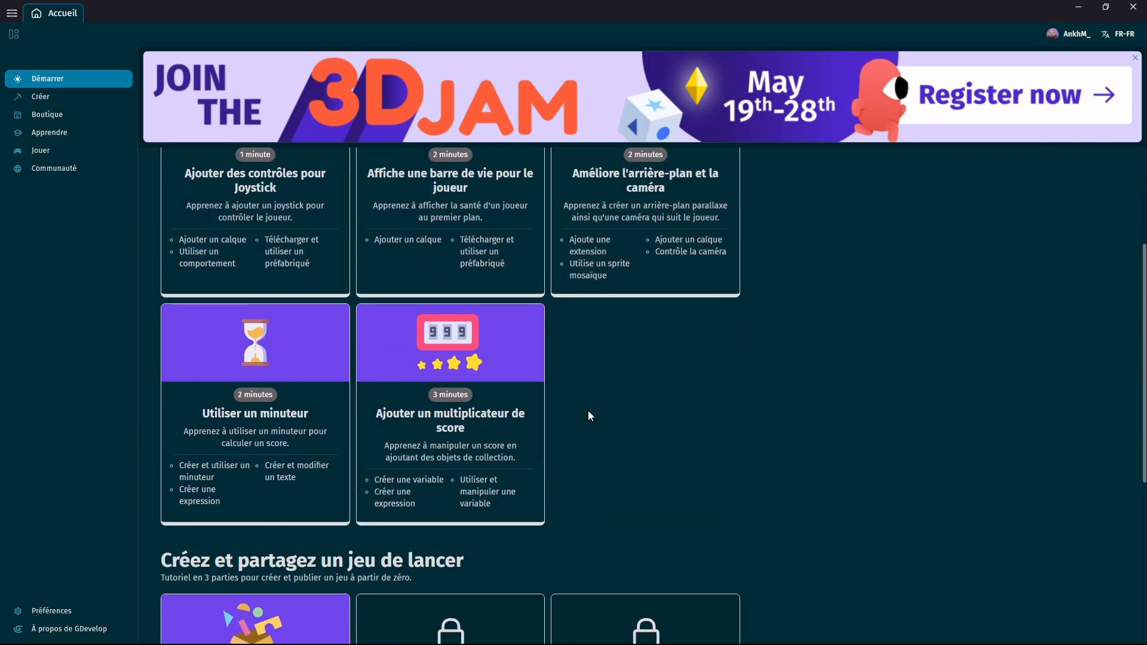
scroll(283, 293, up, 2)
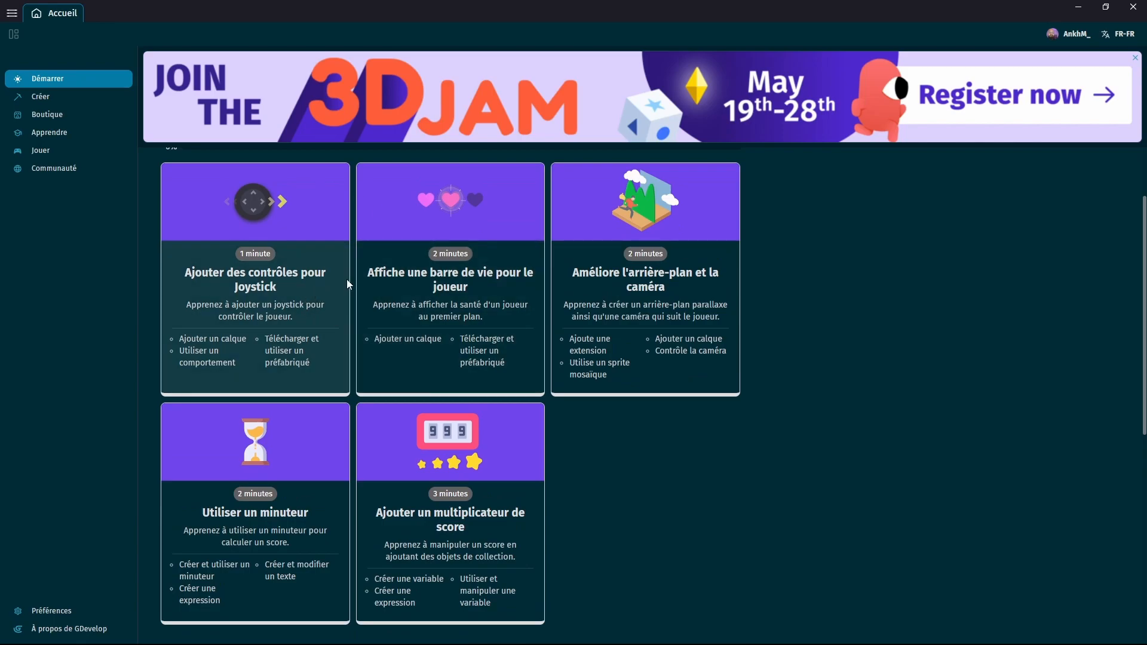
scroll(379, 237, down, 5)
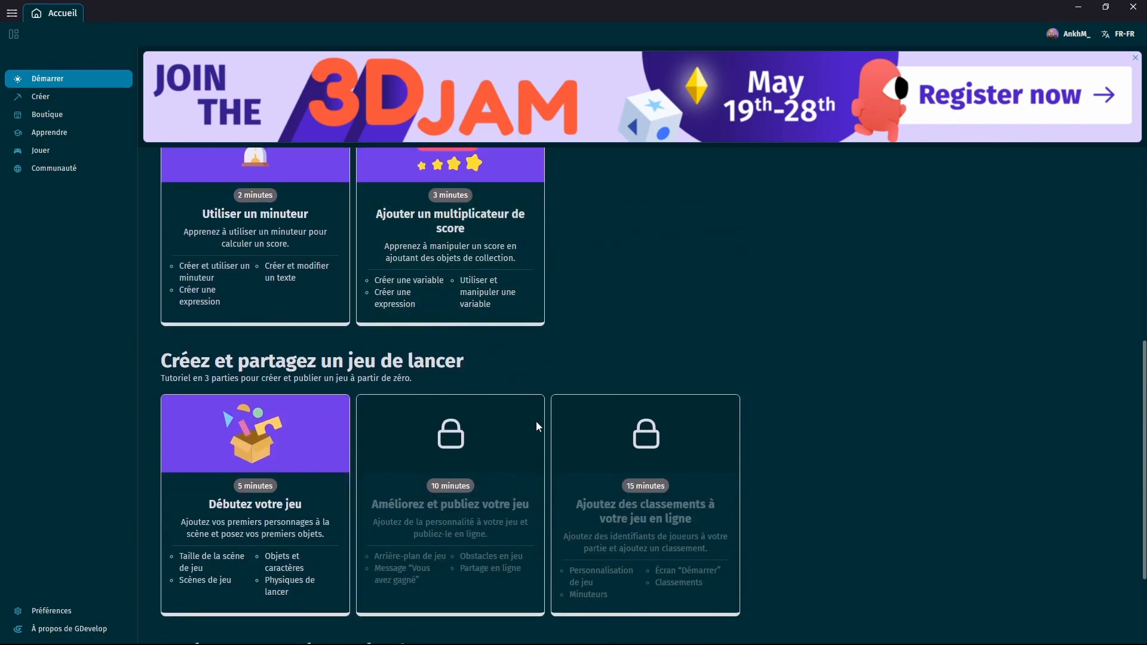
scroll(536, 421, down, 2)
scroll(598, 431, up, 9)
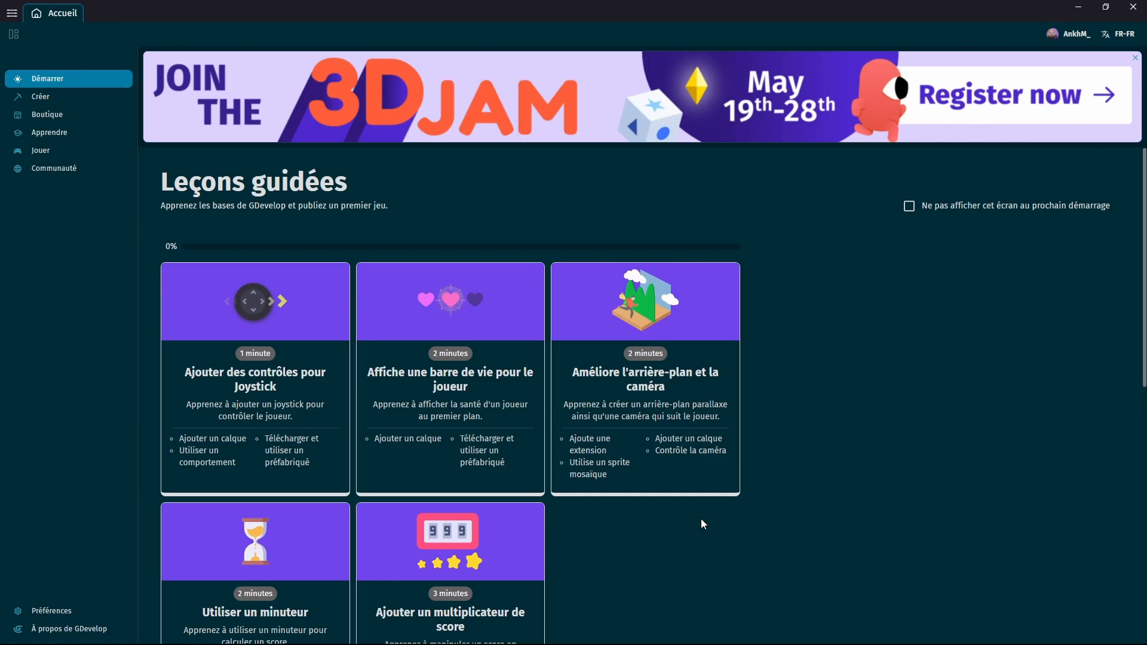
Open the Tuto_Decouverte cloud project from the list of existing projects
click(69, 99)
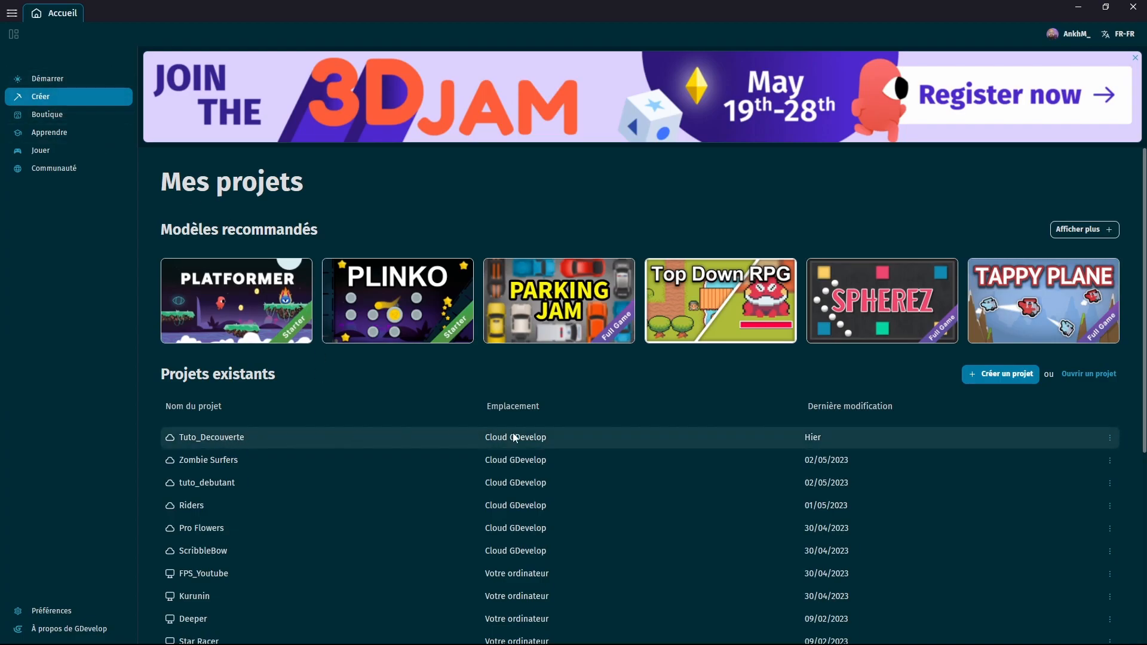
click(221, 437)
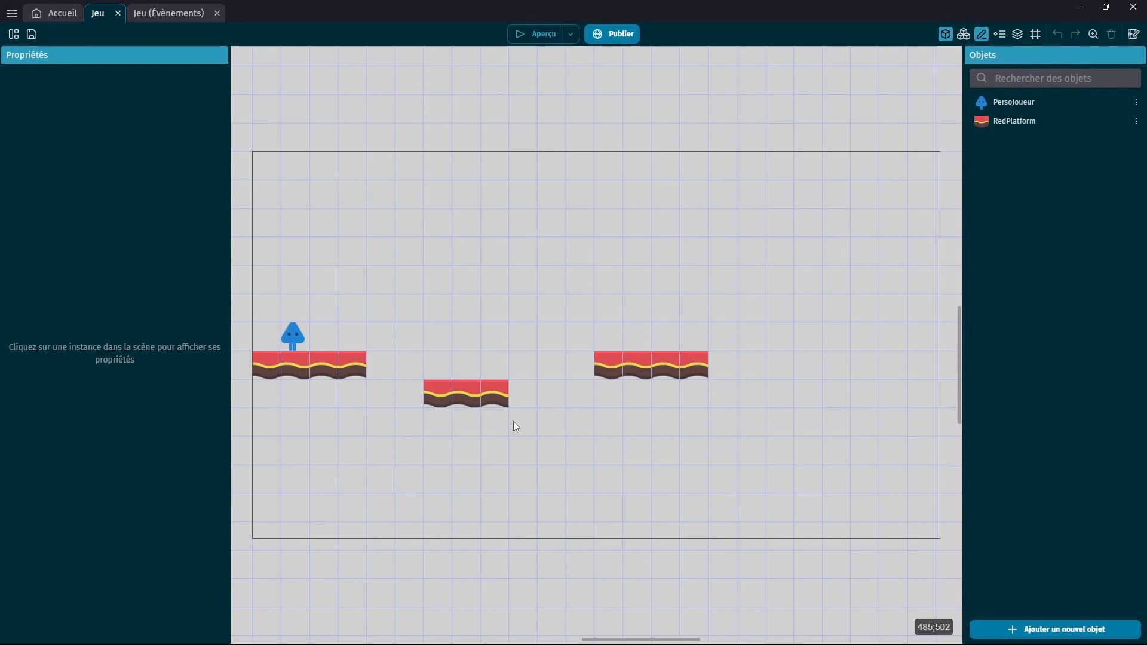
click(12, 13)
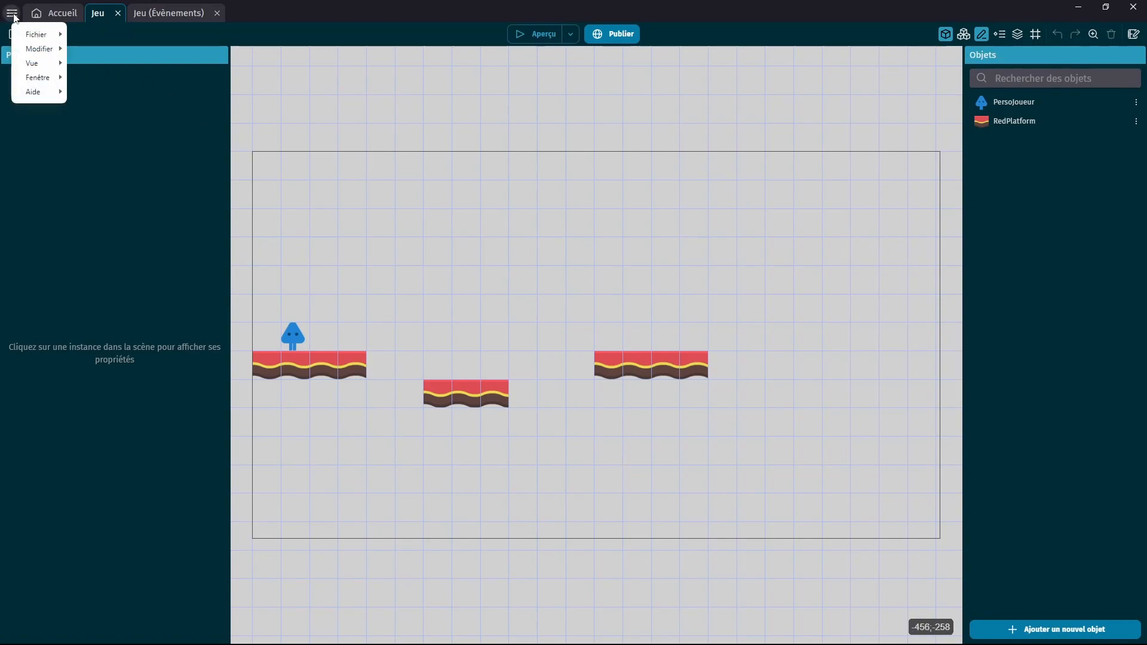
mouse_move(37, 35)
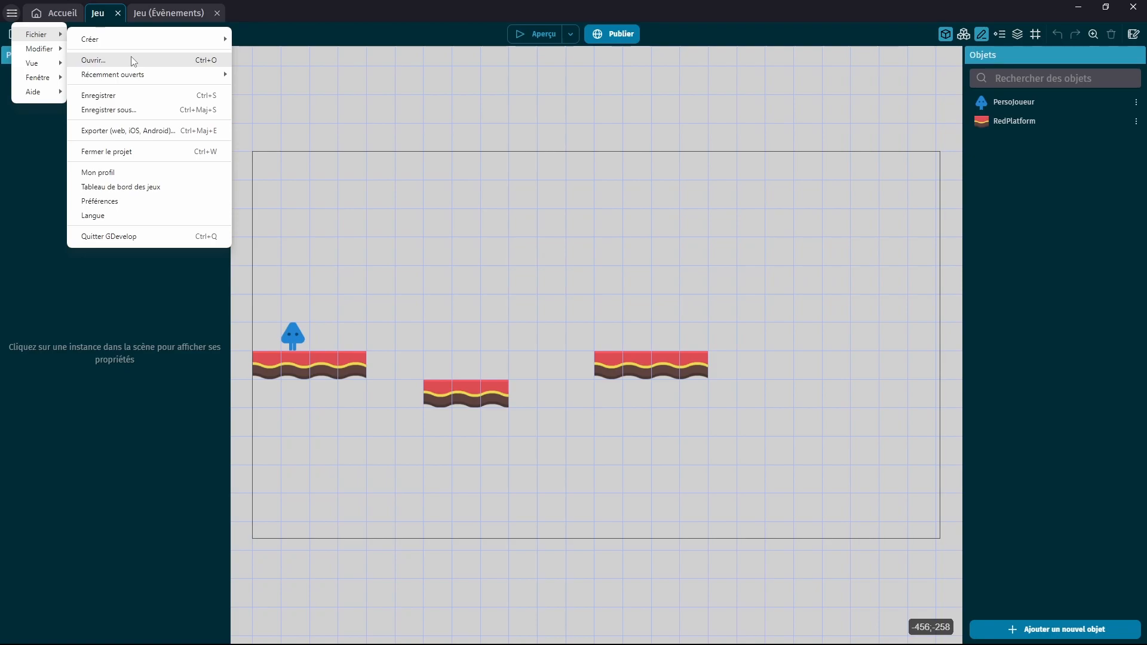
click(268, 43)
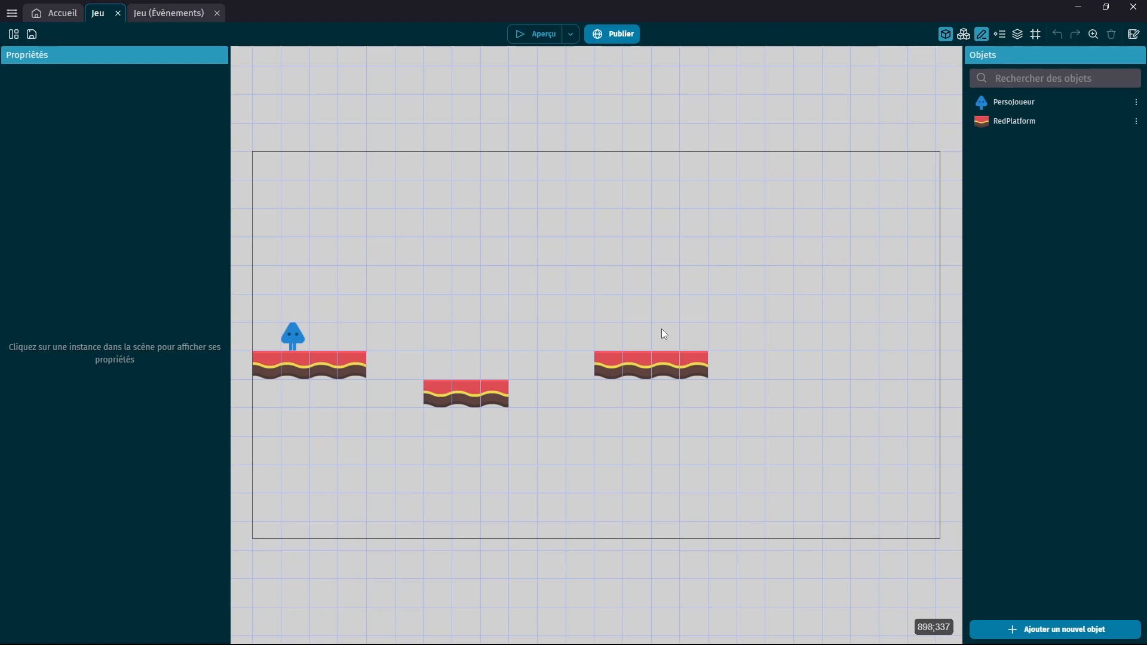
Duplicate the rightmost RedPlatform as a 477-wide copy at X 848, Y 477, and save the project
click(623, 376)
key(ctrl+c)
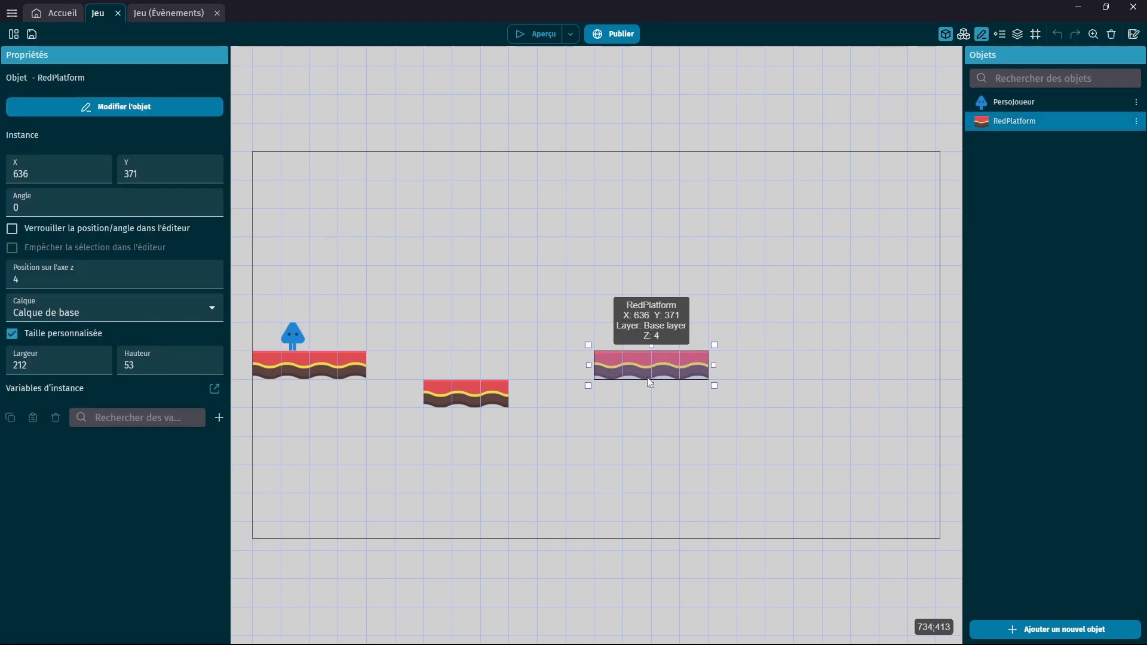
key(ctrl+v)
mouse_move(774, 425)
mouse_down()
mouse_move(845, 428)
mouse_move(758, 435)
mouse_up()
drag(829, 422, 956, 421)
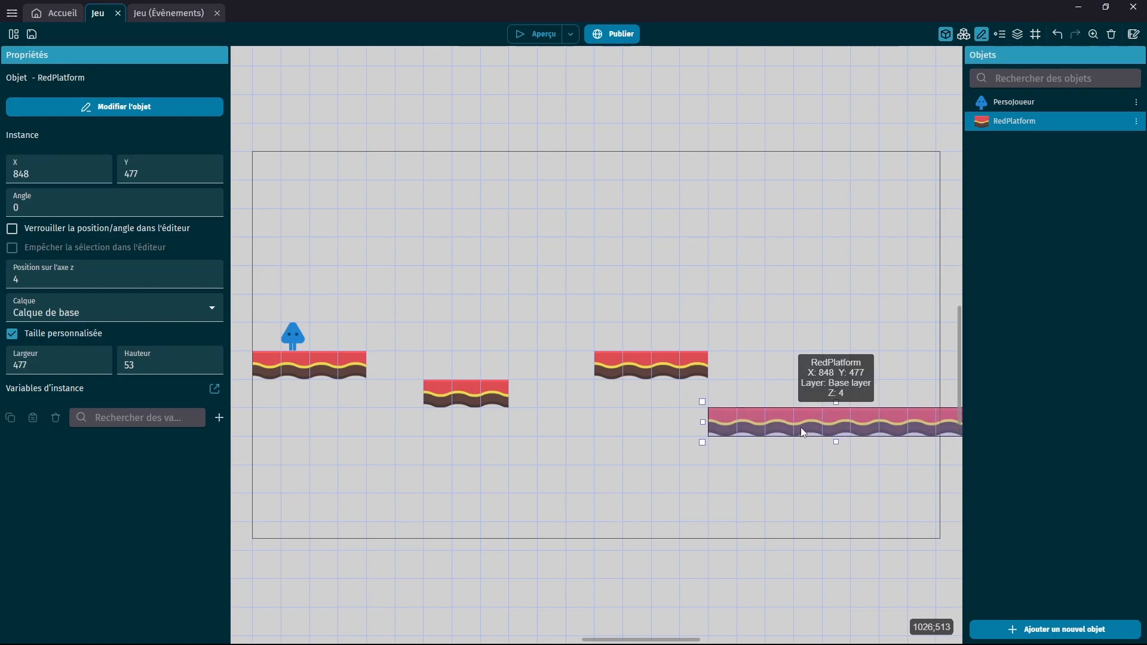
key(ctrl+s)
Lower the new long platform to Y 636, extend it leftward to X 689 with a width of 636, and save the project
drag(772, 425, 771, 455)
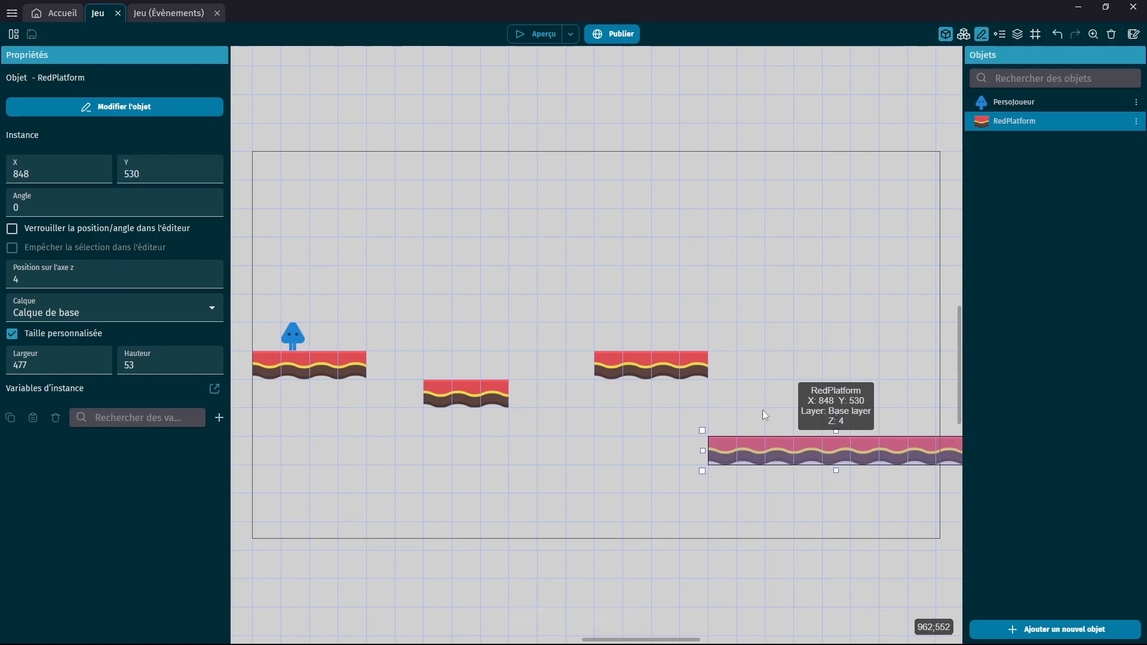
drag(769, 451, 618, 482)
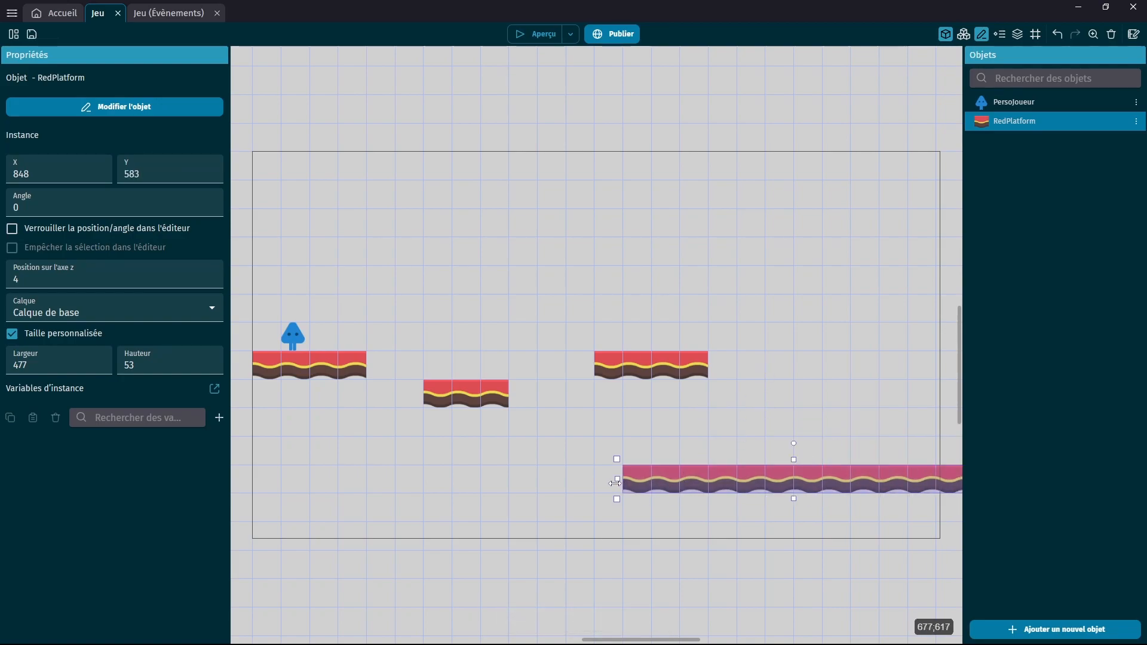
drag(710, 487, 711, 508)
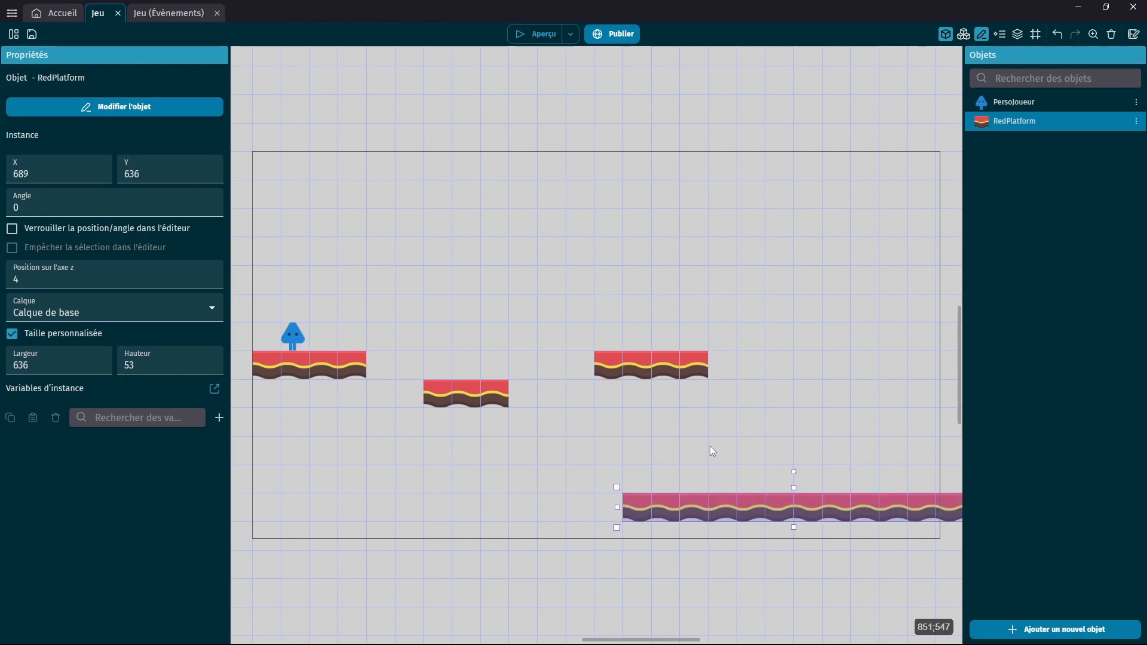
key(ctrl+s)
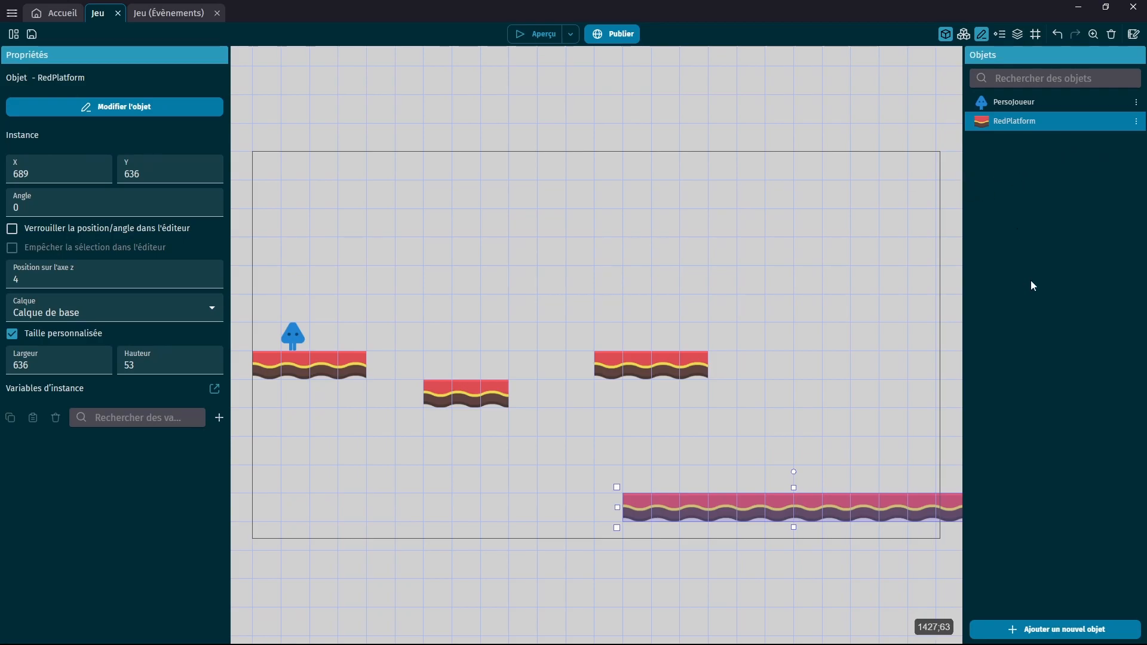
Search the asset store for "platform" and add the High spikes object to the scene
click(1043, 625)
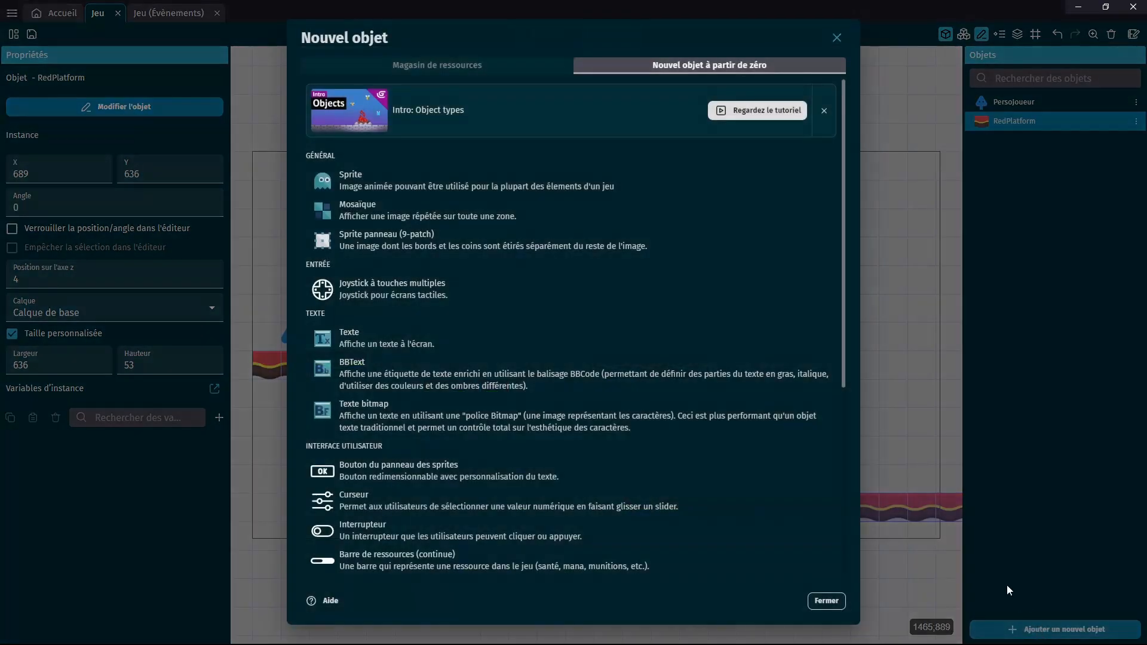
click(455, 67)
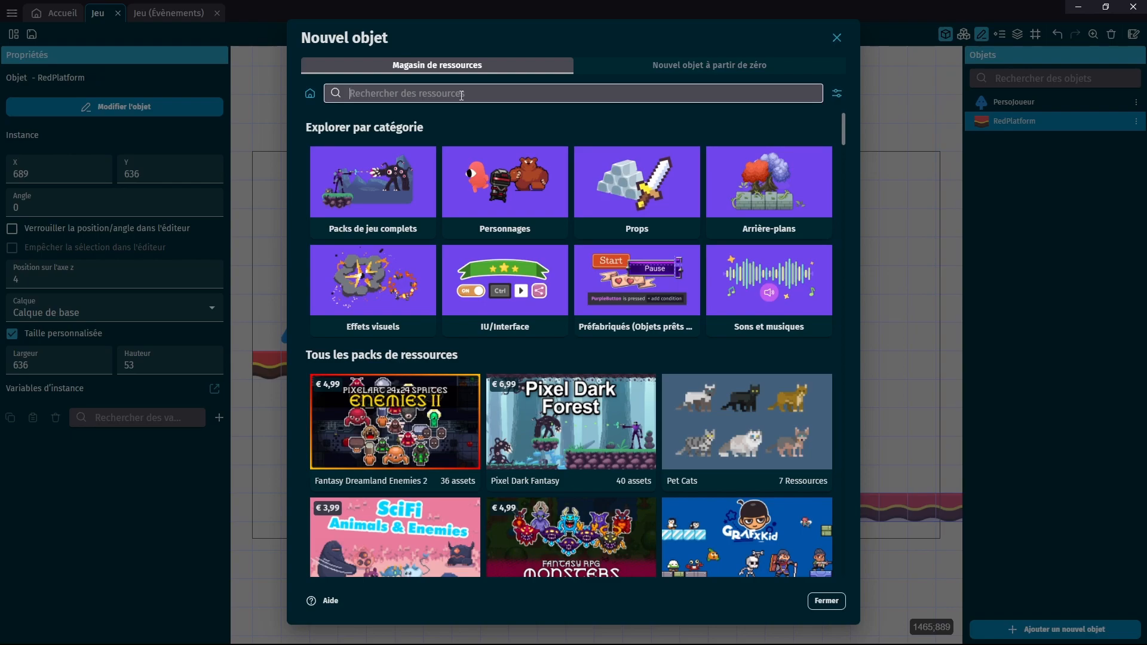
text(platform)
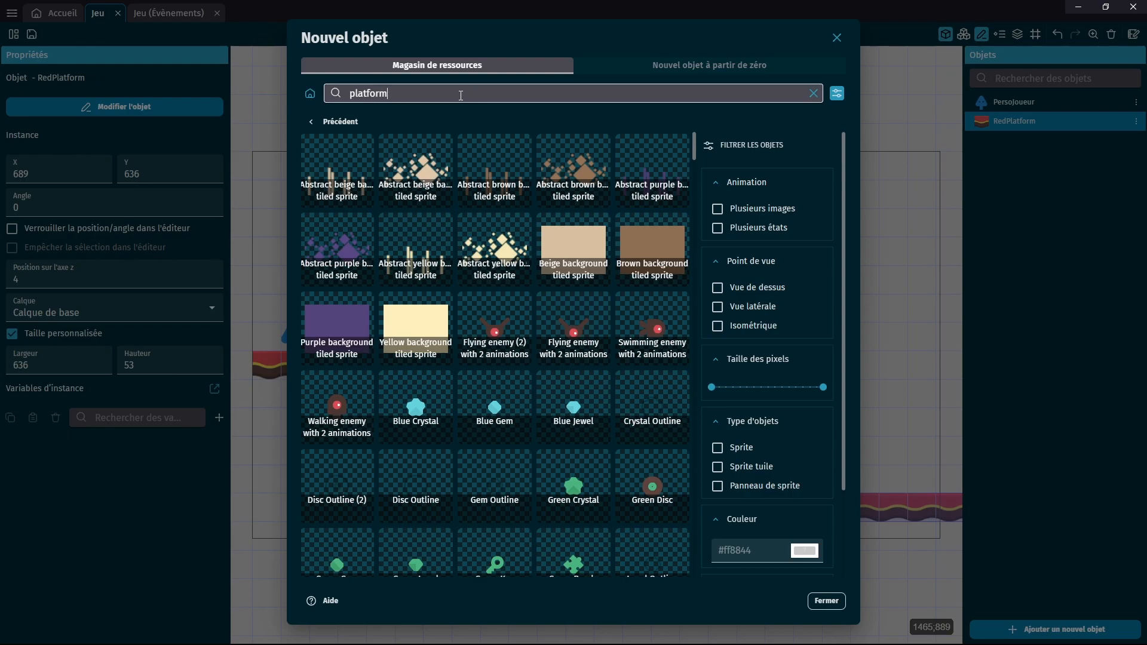
scroll(563, 335, down, 3)
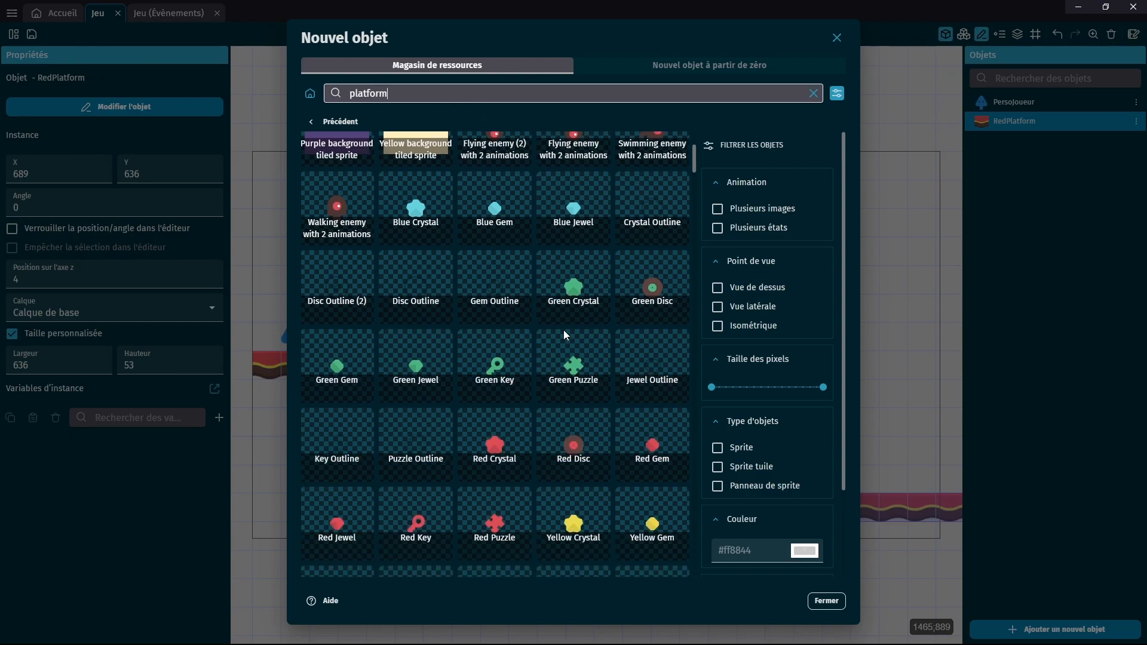
scroll(539, 317, down, 6)
scroll(626, 357, down, 1)
scroll(539, 343, down, 4)
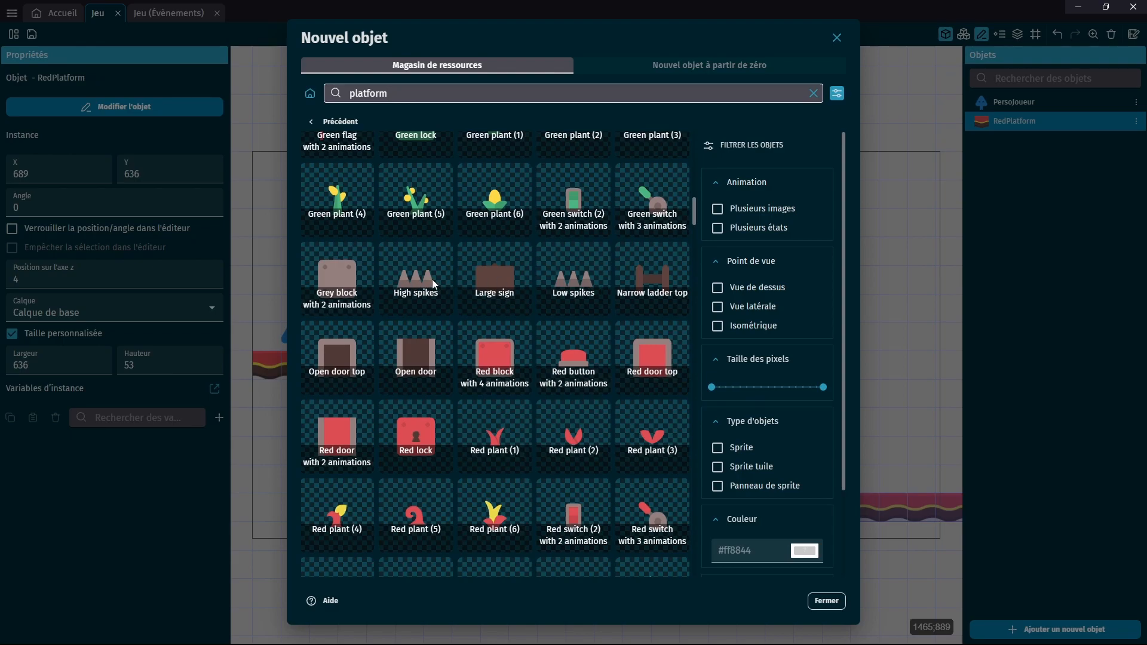
click(411, 289)
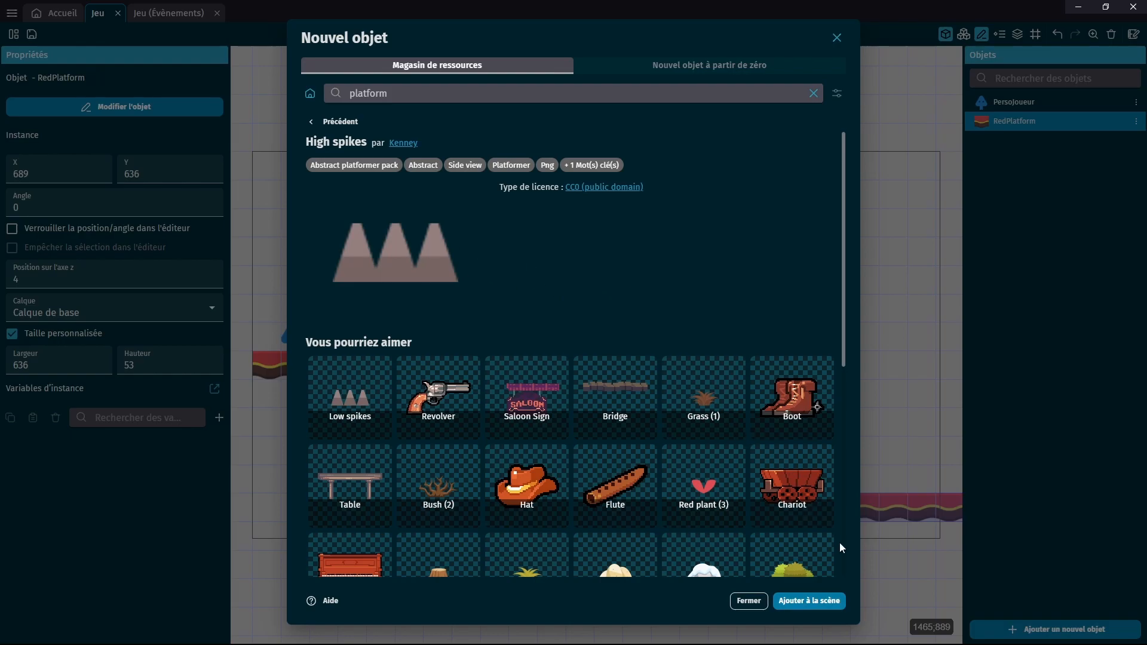
click(801, 601)
click(836, 38)
Rename the HighSpikes object as Pics
click(1136, 140)
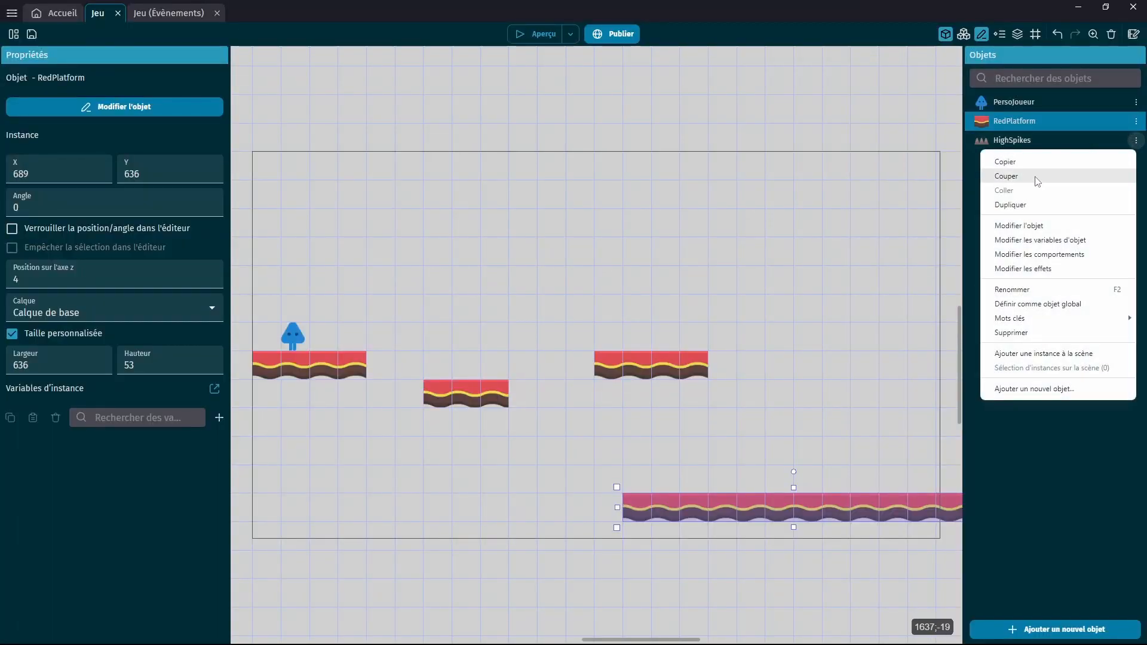
click(1031, 291)
key(ctrl+a)
text(Pics)
key(Return)
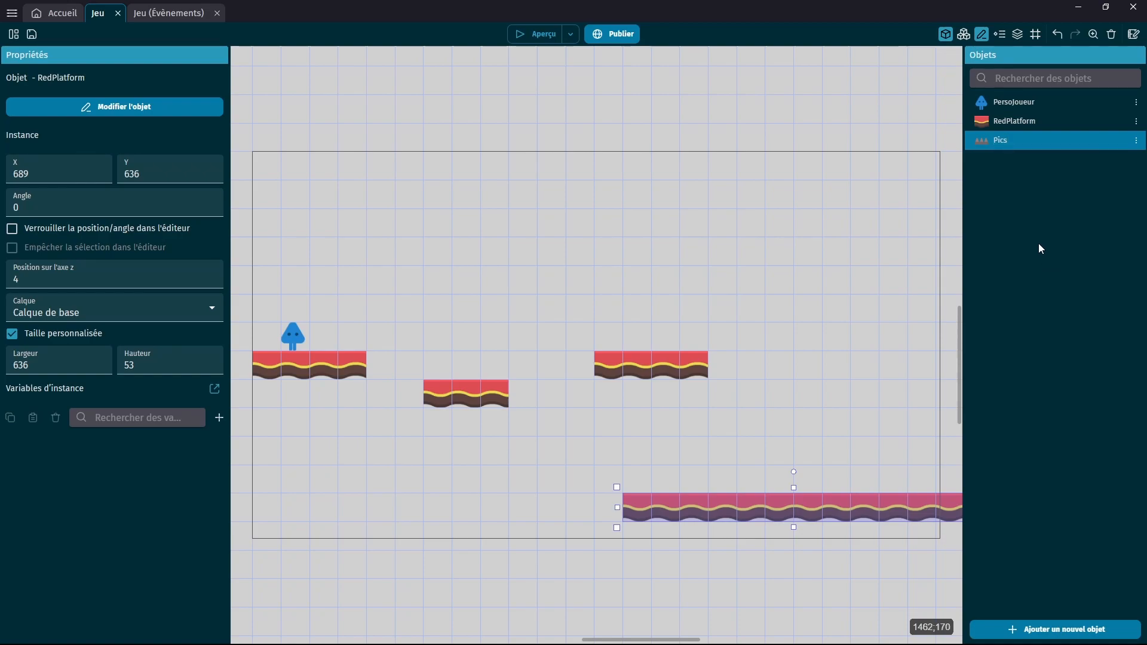
Save the project and place a Pics instance just above the long lower platform at X 784, Y 583
key(ctrl+s)
drag(990, 145, 702, 481)
click(700, 474)
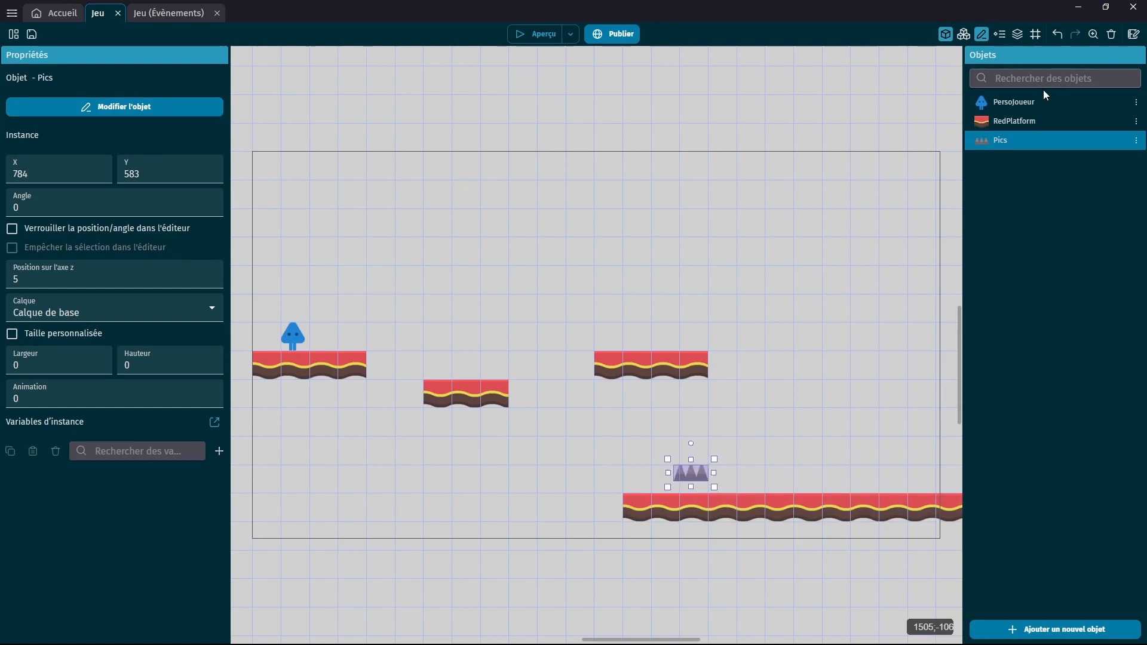
Examine the Pics sprite in the Piskel image editor and leave it without editing
double_click(983, 142)
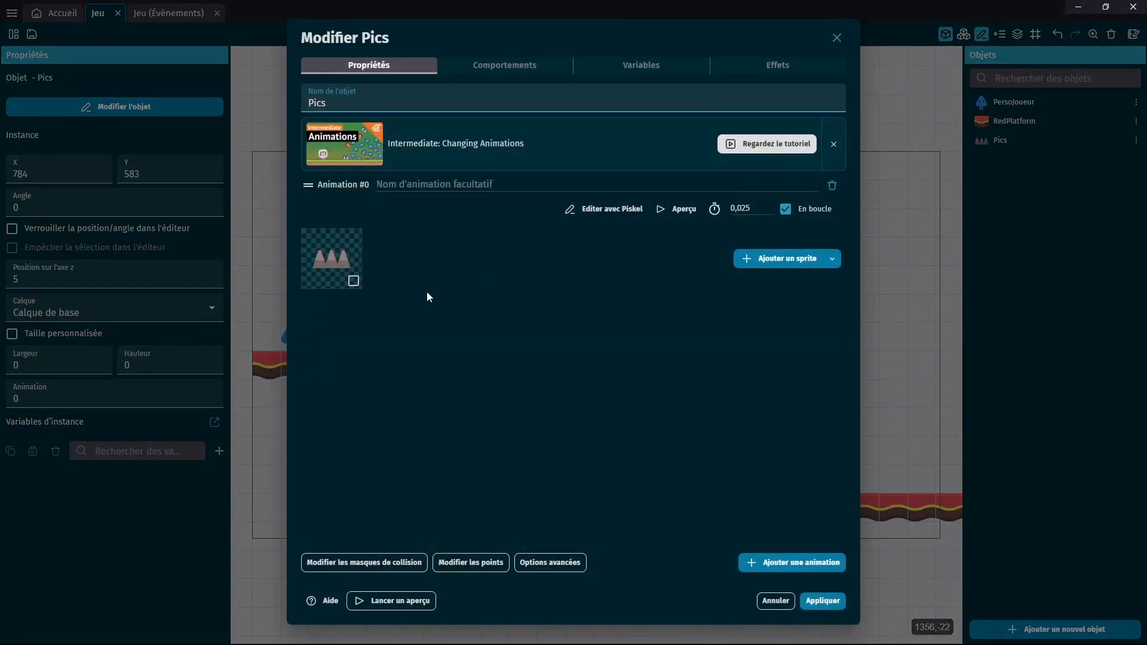
click(614, 210)
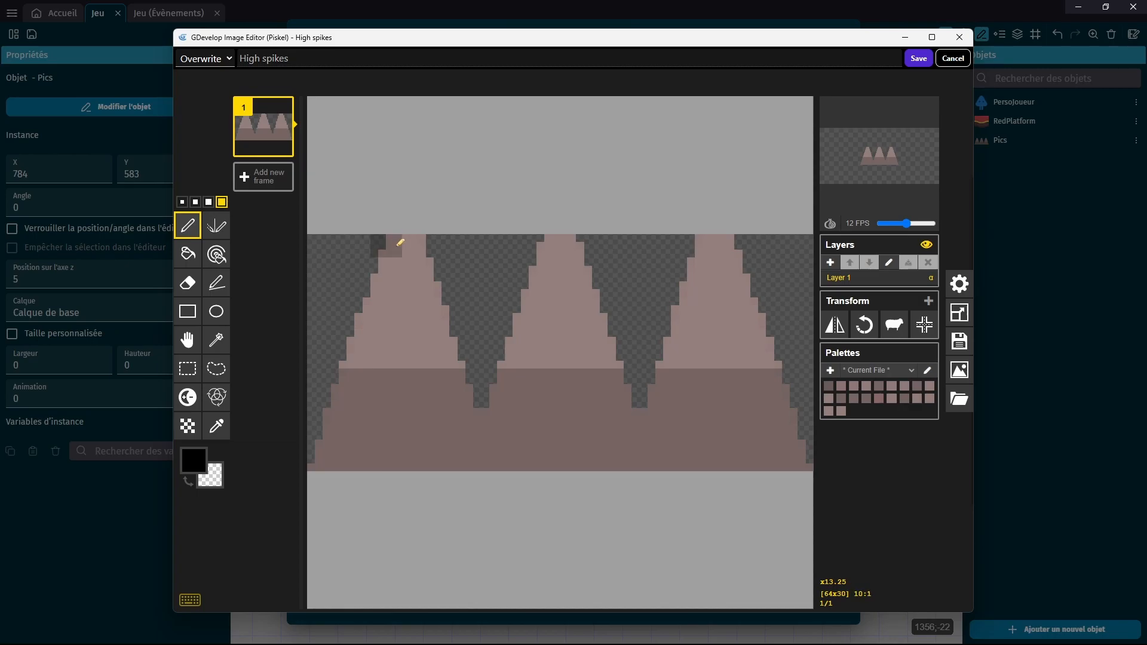
click(960, 37)
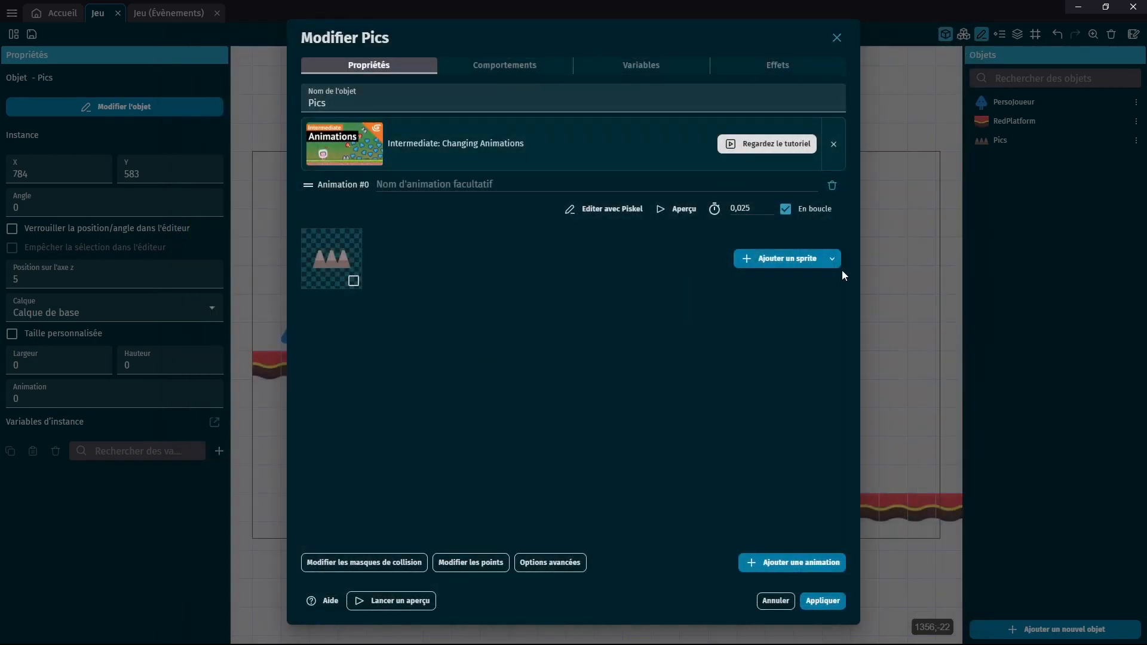
click(837, 37)
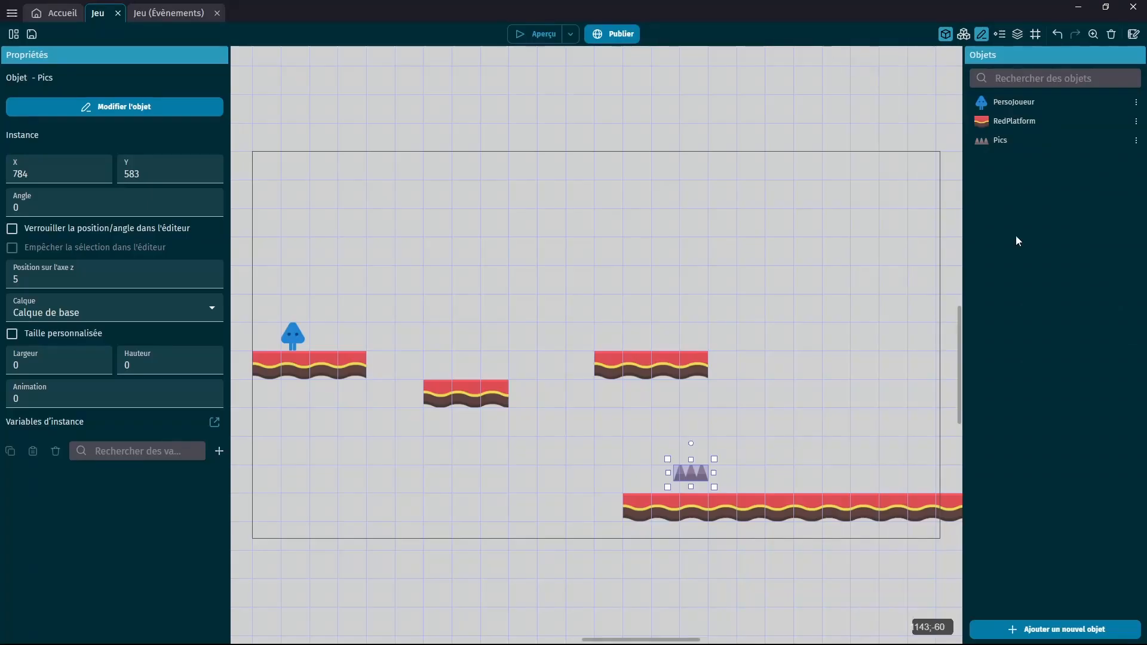
Hide the scene grid and move the spikes onto the long lower platform's left end at X 710, Y 607
click(1037, 36)
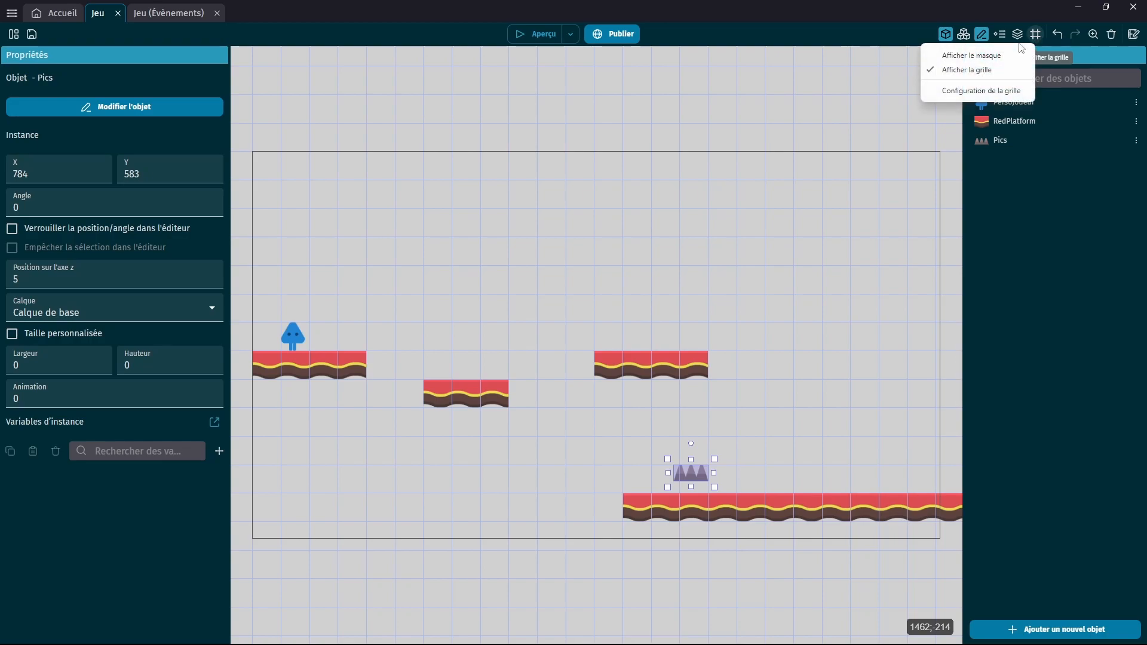
click(971, 70)
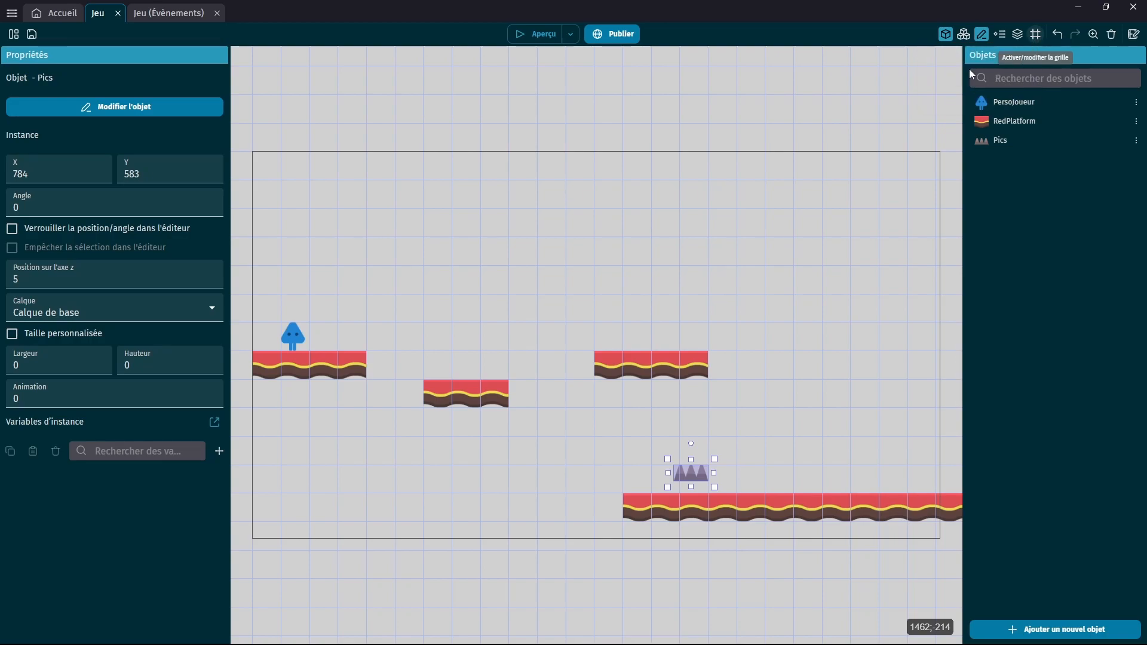
drag(693, 483, 652, 490)
Stretch the spikes to a width of 116 at height 30, and extend the long lower platform leftward
scroll(664, 504, up, 10)
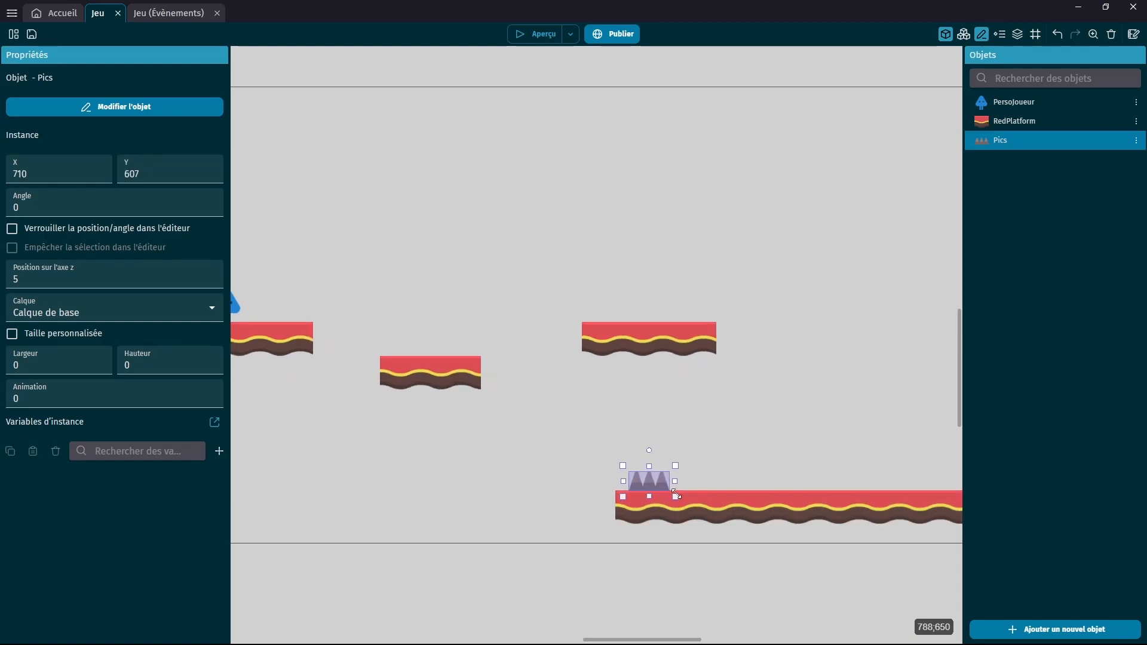
scroll(660, 473, up, 2)
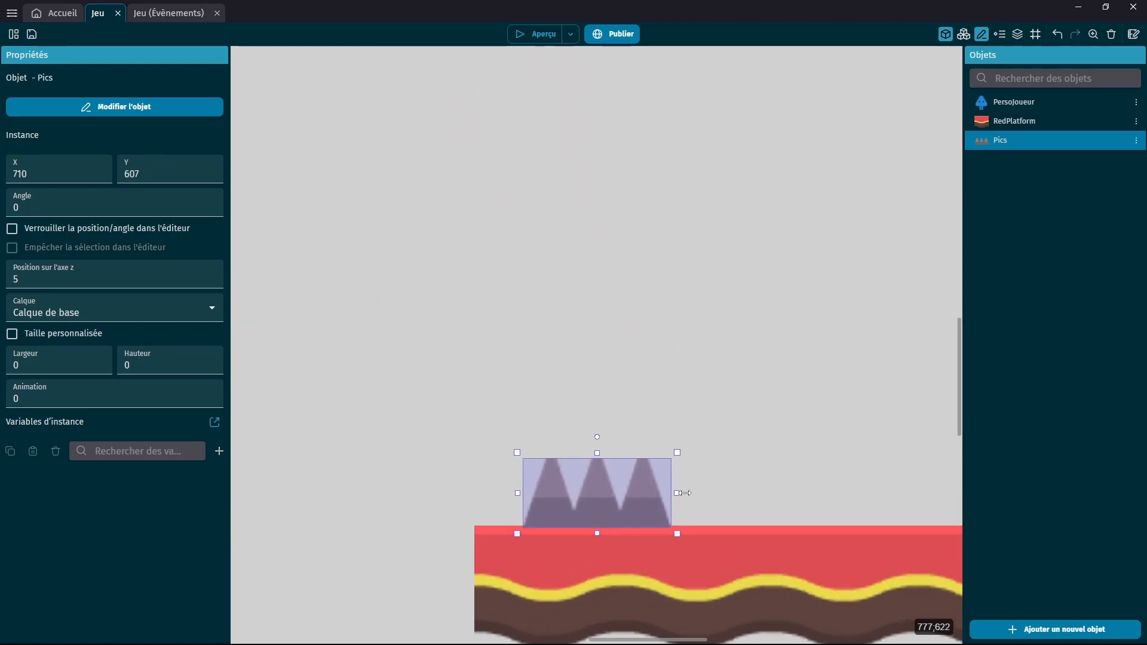
scroll(669, 493, up, 2)
drag(718, 493, 672, 500)
click(793, 514)
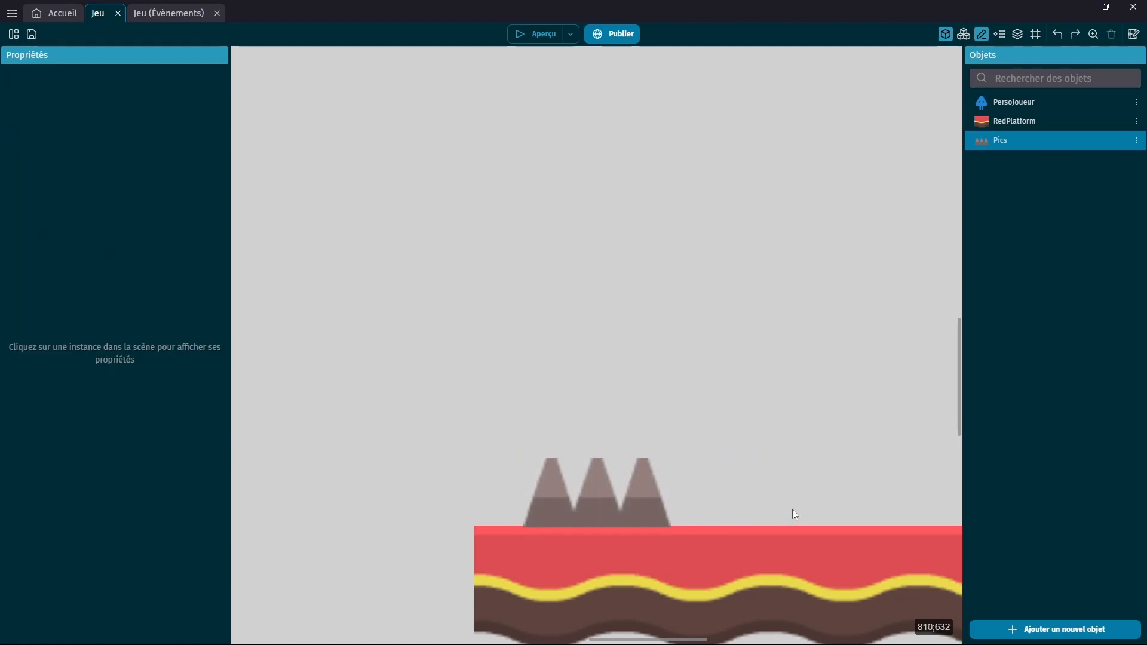
click(622, 505)
drag(682, 494, 801, 501)
scroll(813, 502, down, 3)
scroll(827, 510, down, 2)
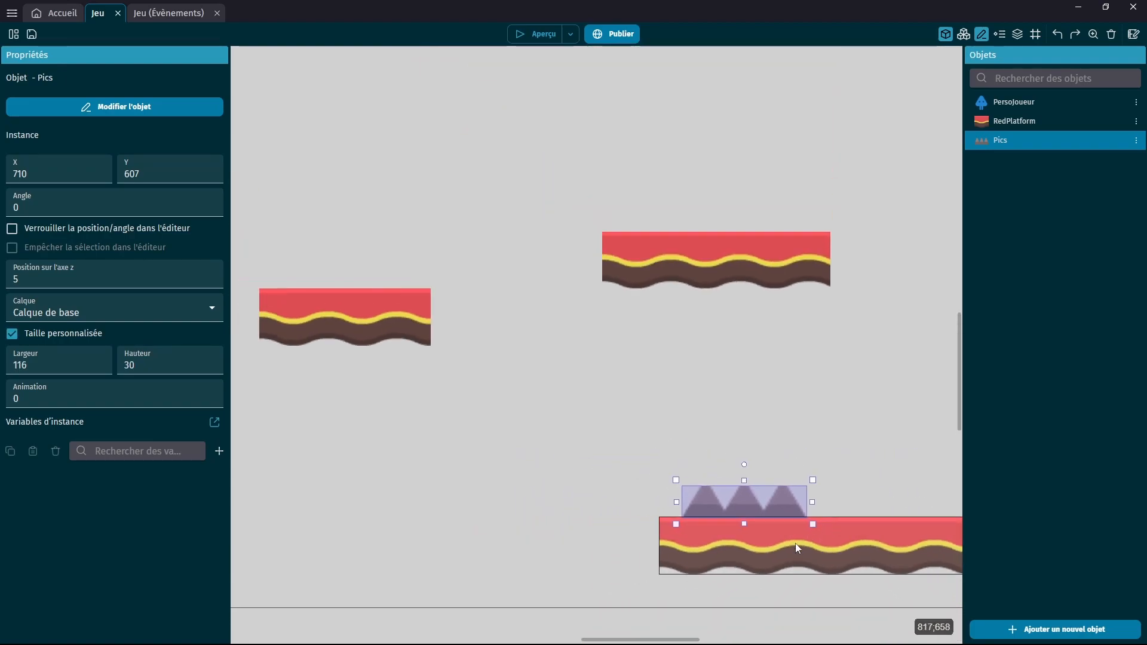
click(795, 543)
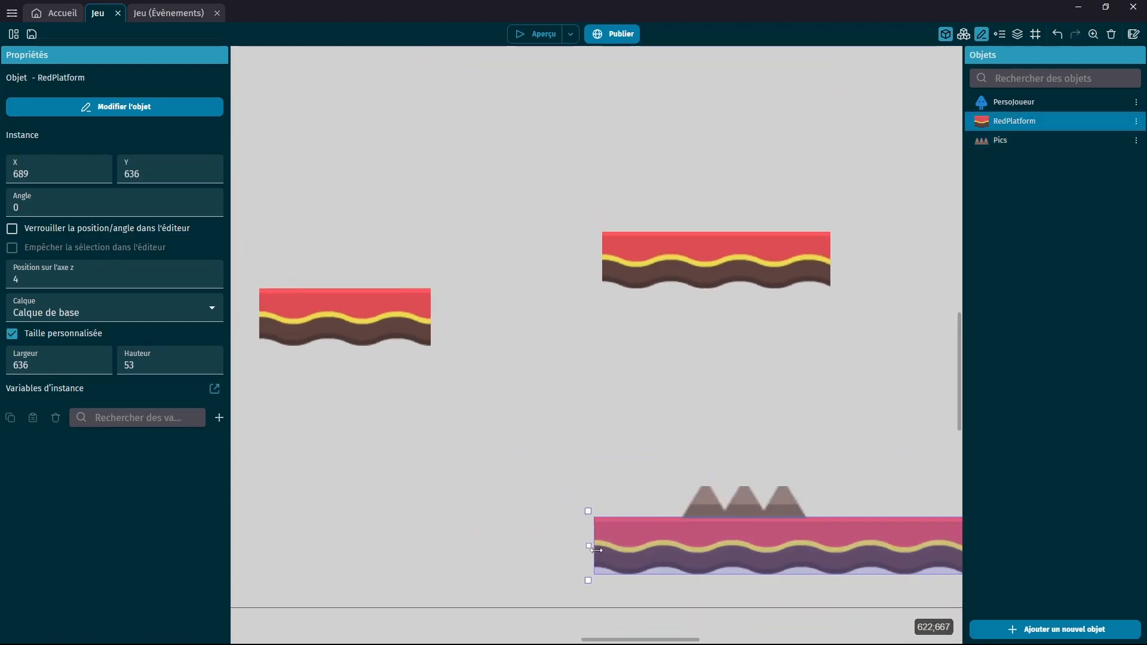
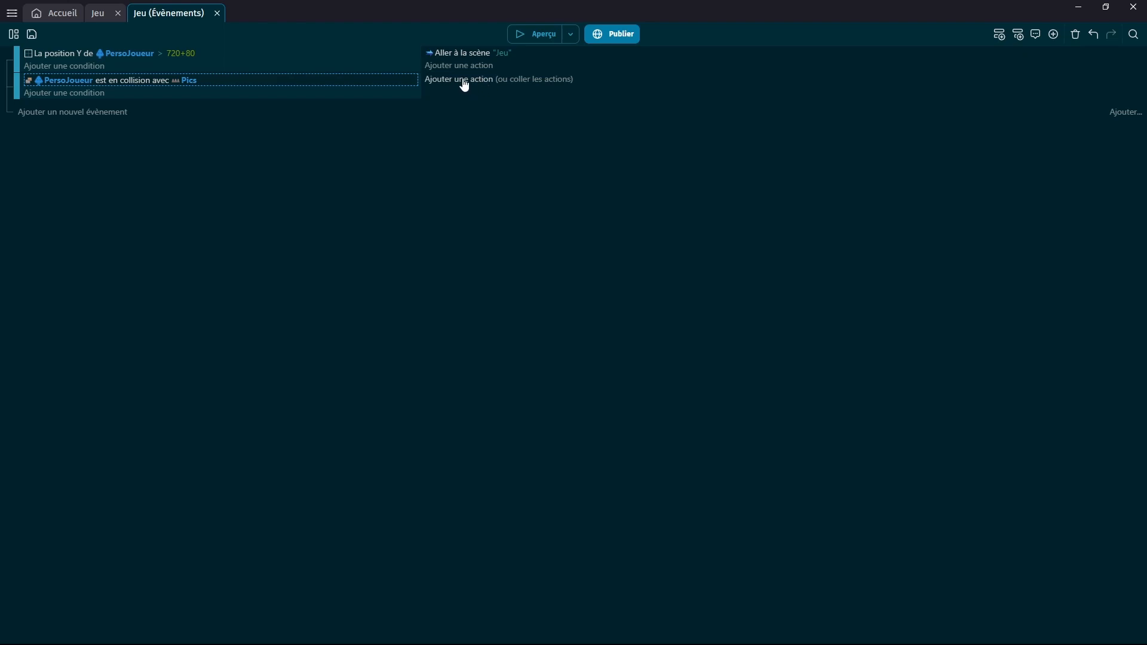
Paste the action that goes to scene "Jeu" into the PersoJoueur–Pics collision event, and save the project
click(529, 84)
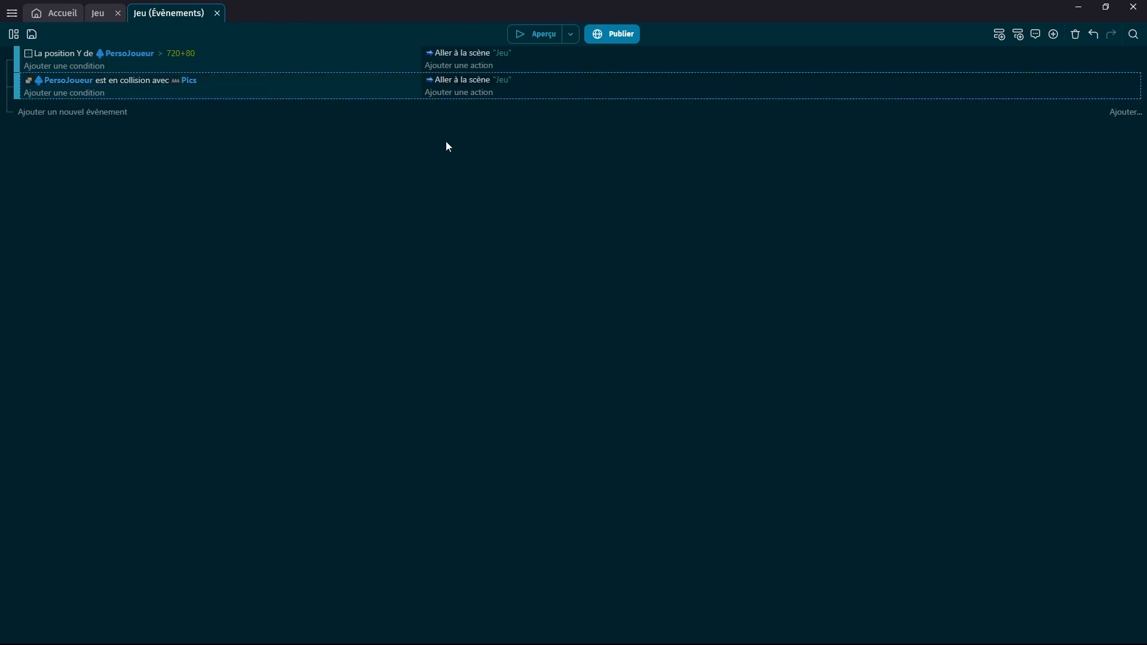
key(ctrl+s)
Preview the game and run the player across the platforms into the spikes to test the scene restart
click(542, 34)
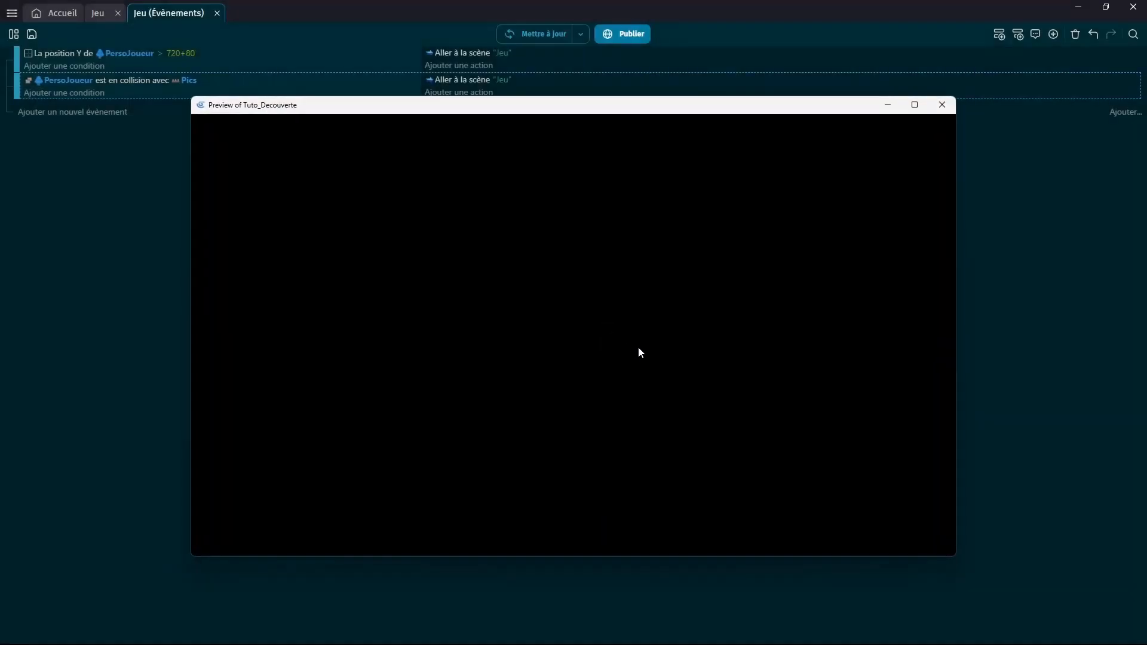
key(Right)
key(space)
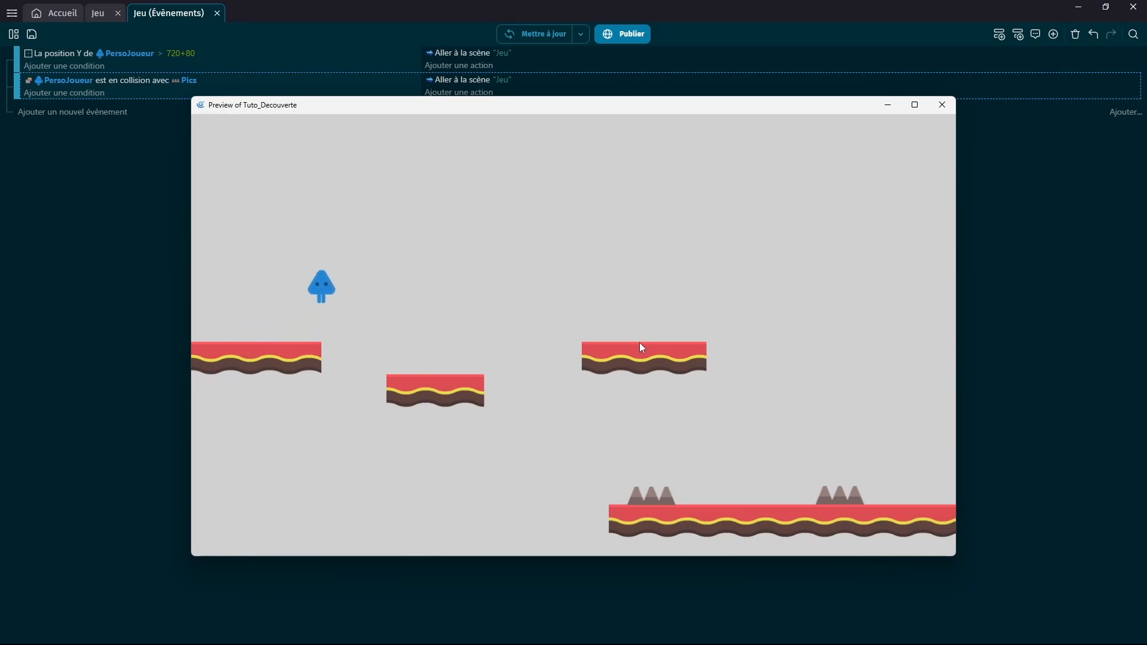
key(space)
key(Right)
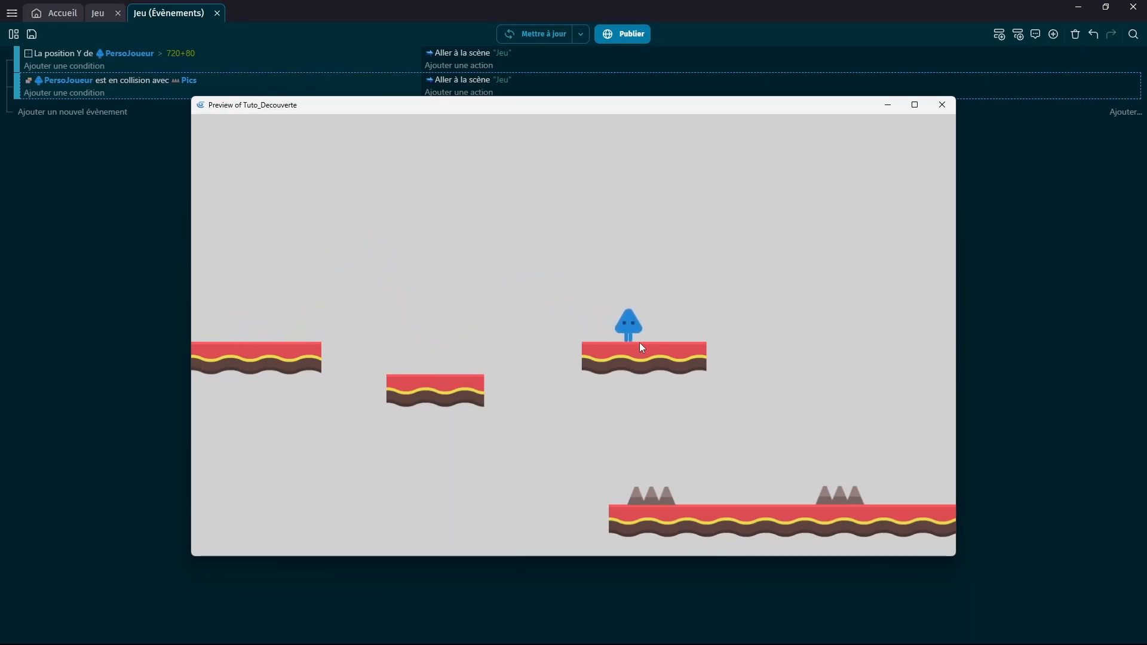
key(Right)
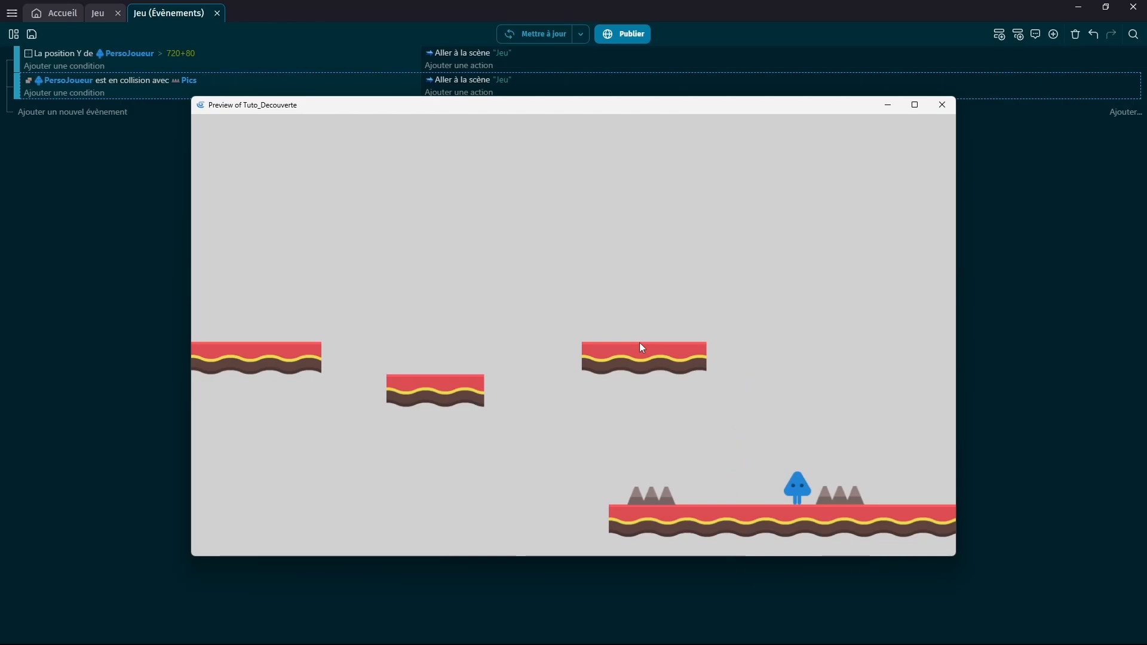
key(Right)
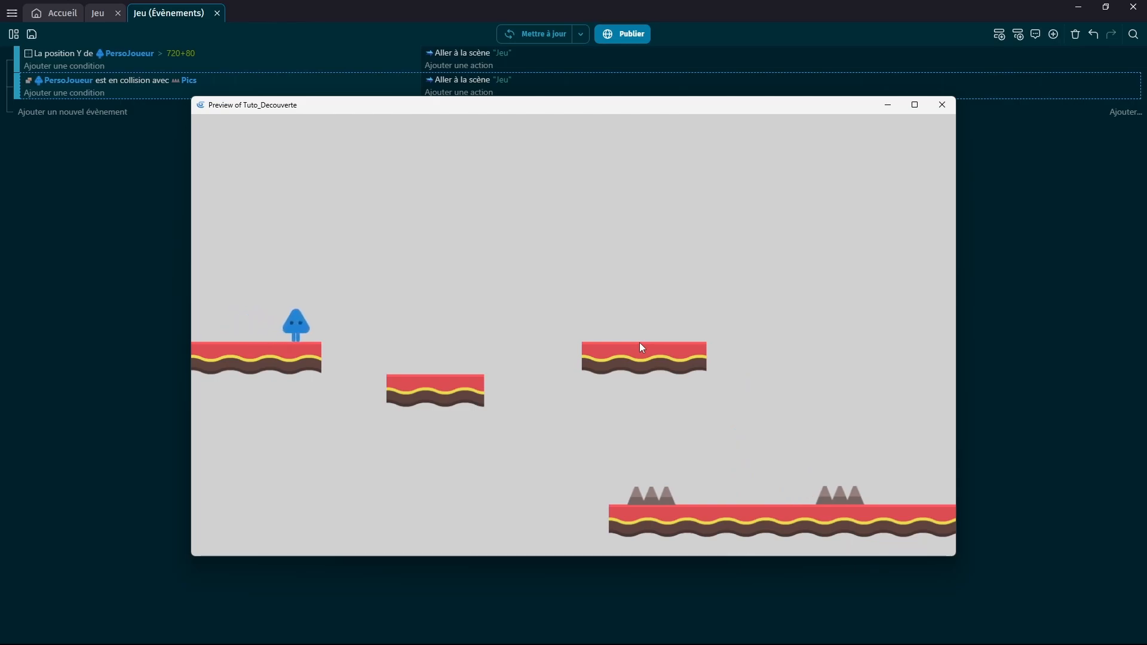
key(space)
key(space)
key(Right)
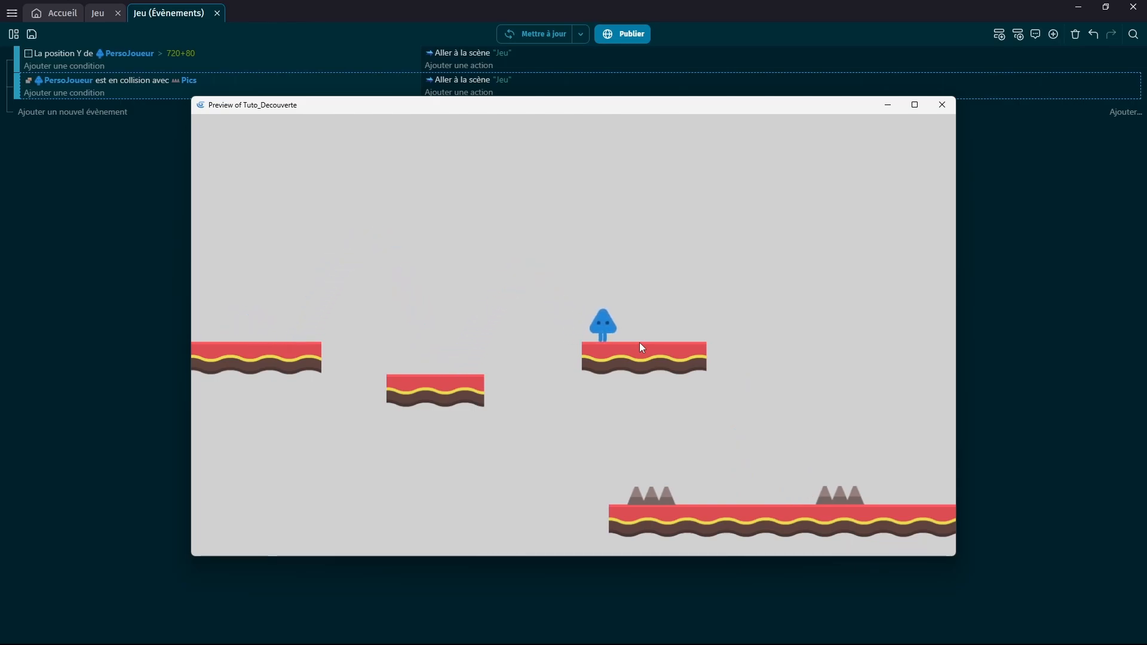
key(space)
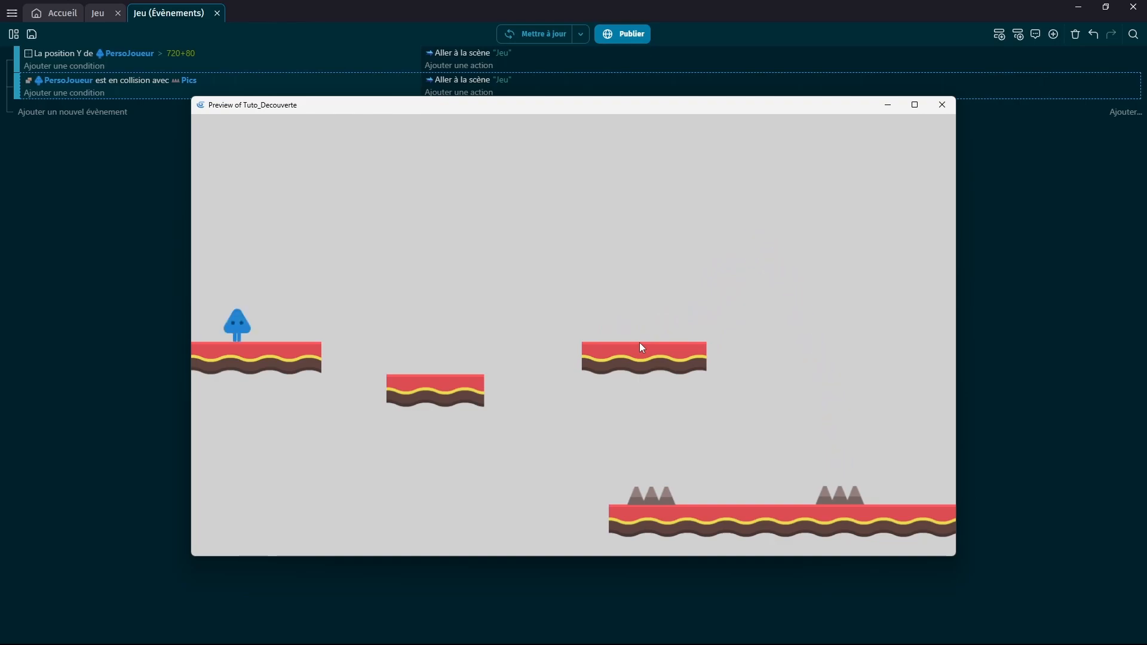
click(947, 107)
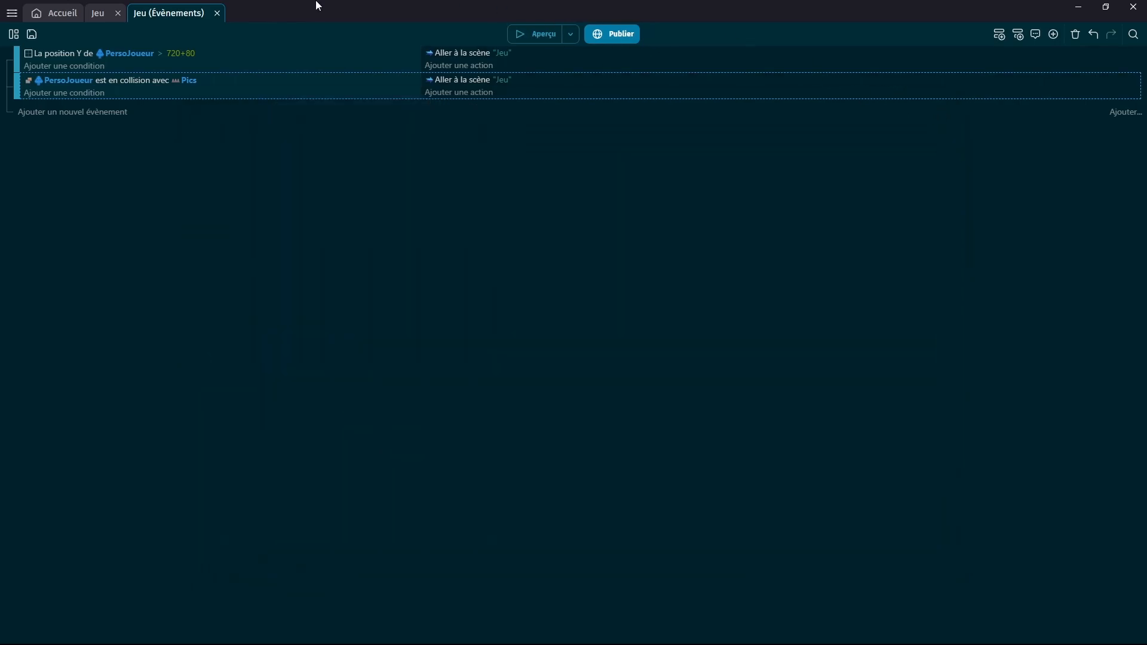
Return to the Jeu scene and open the collision mask editor of the Pics object
click(99, 17)
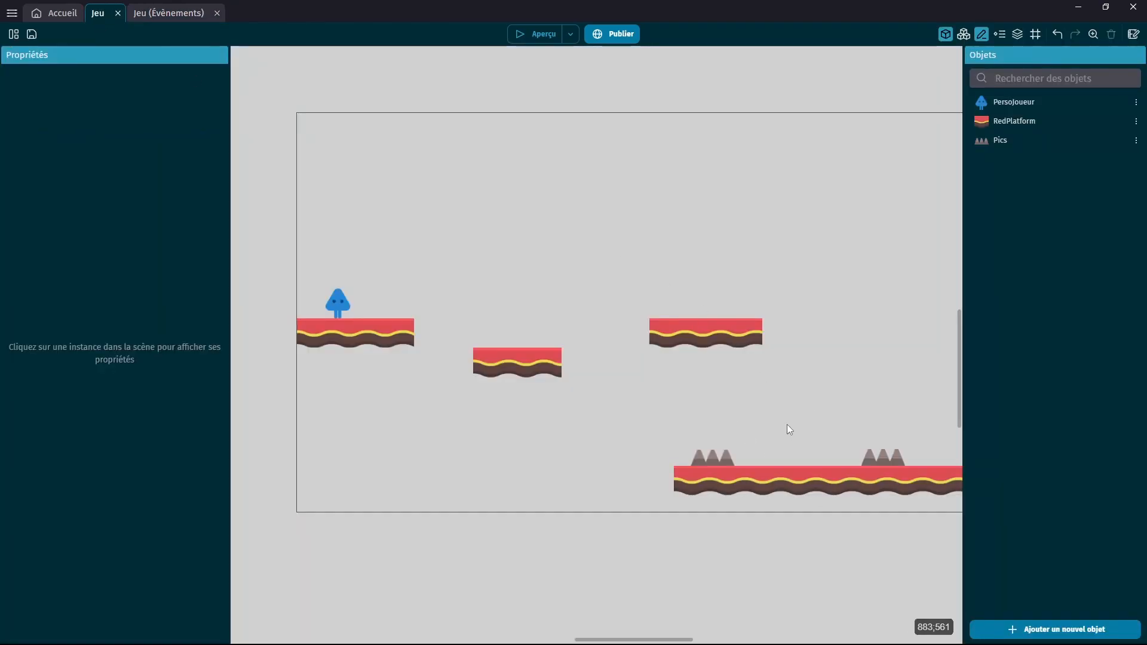
middle_drag(787, 425, 718, 306)
scroll(718, 307, up, 5)
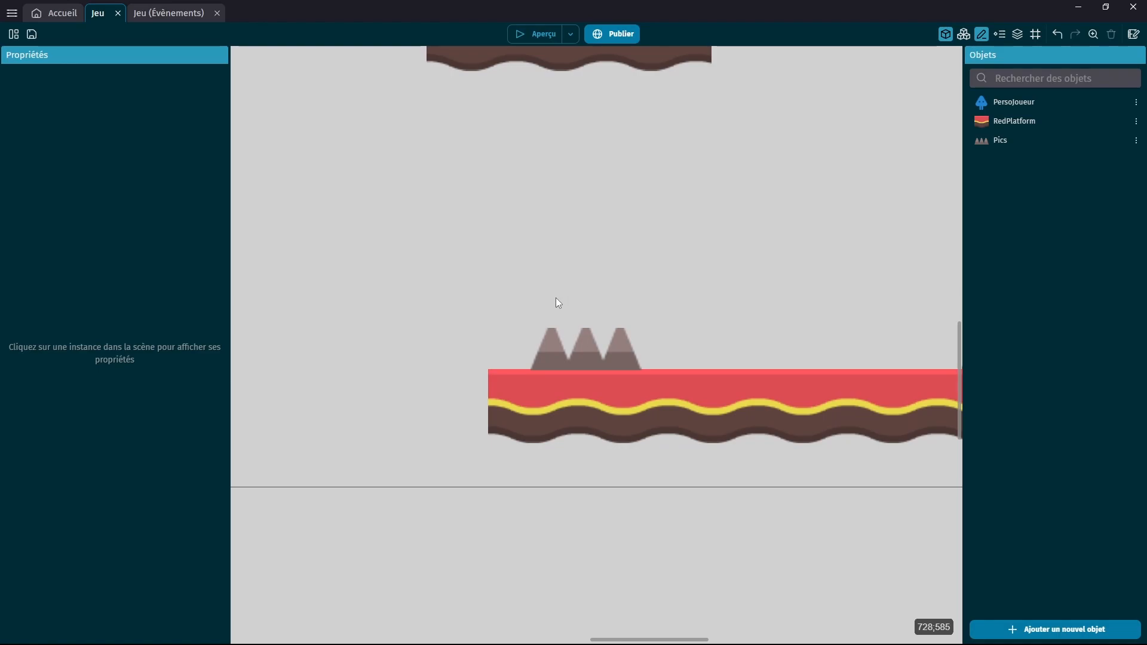
middle_drag(556, 297, 580, 301)
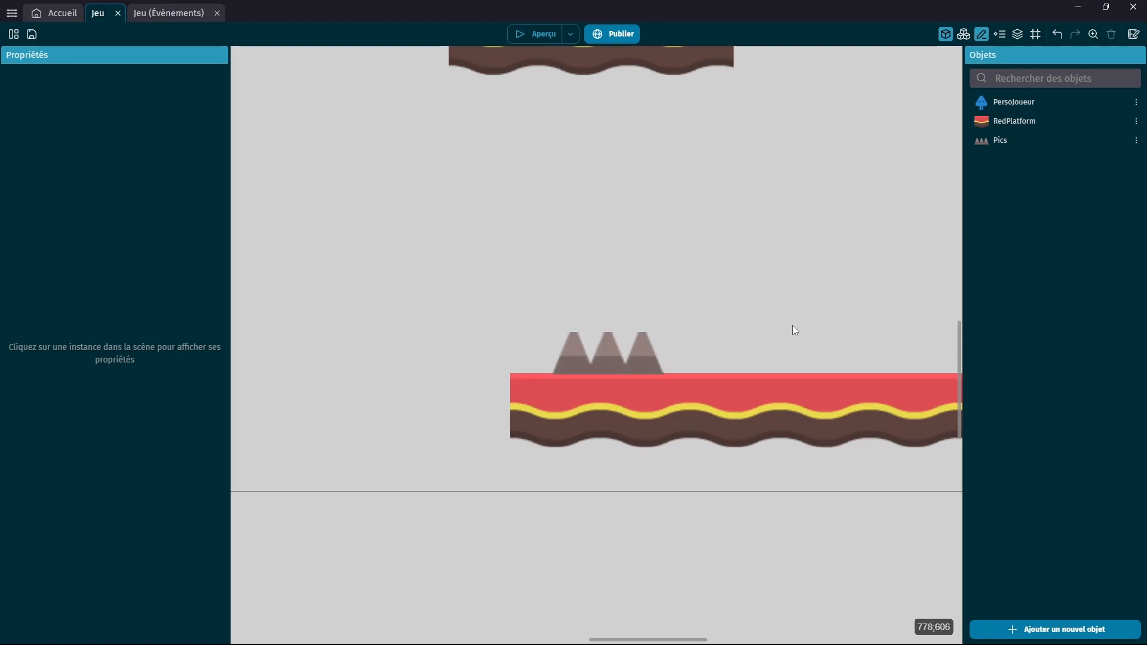
double_click(981, 143)
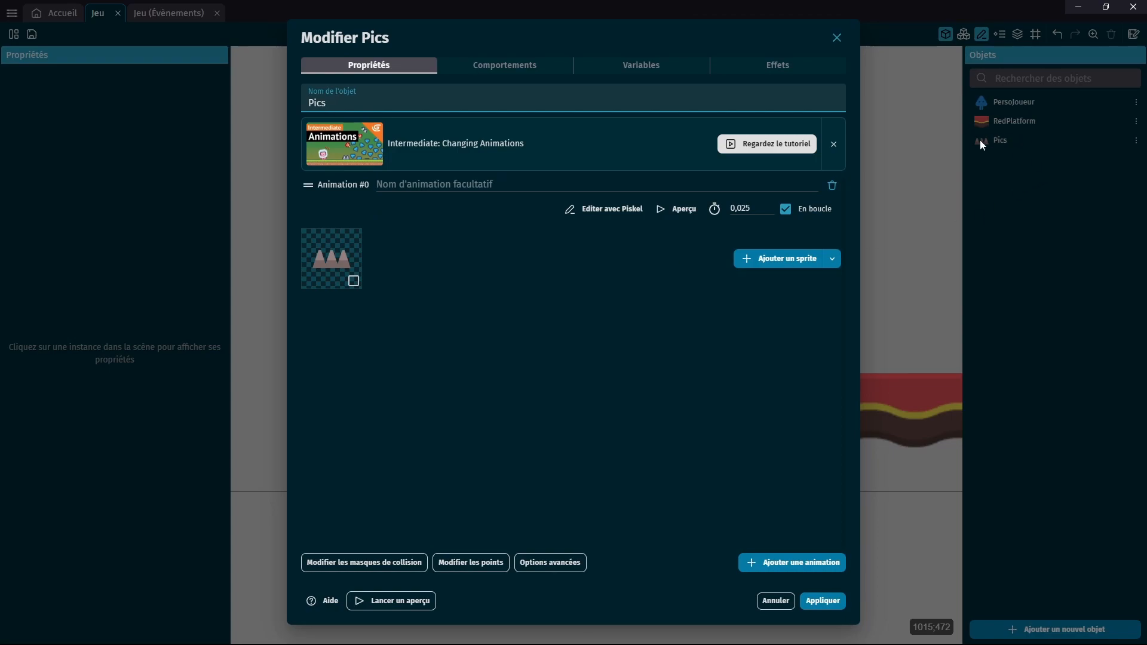
click(366, 566)
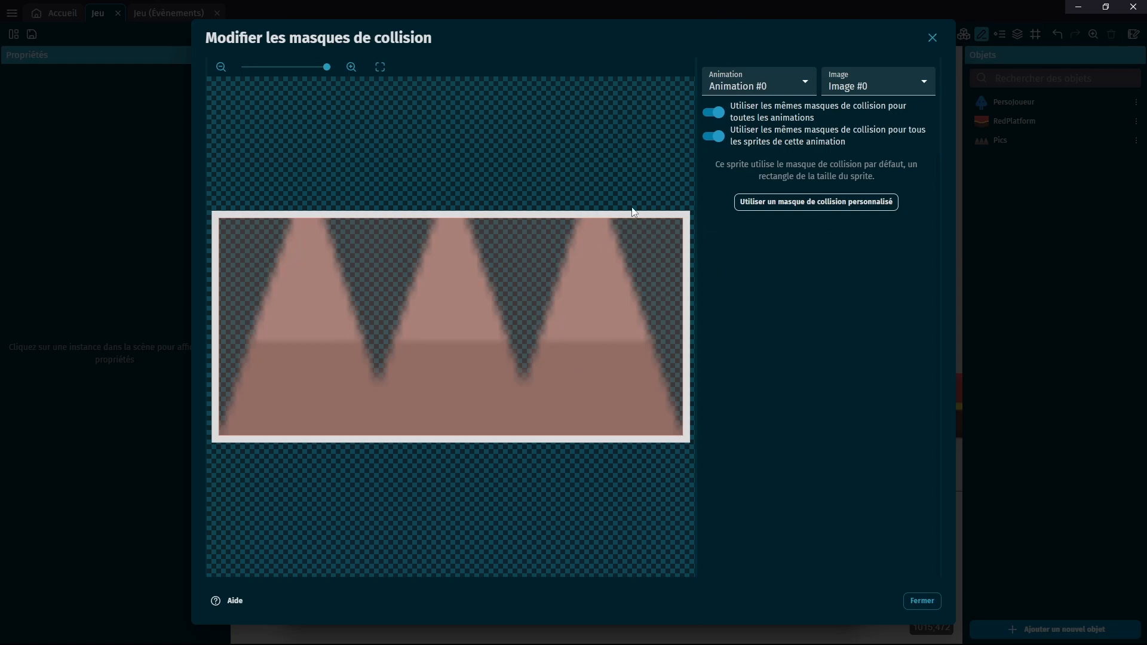
Give the spikes a custom collision mask and move its upper vertices to (10.5, 0) and (54, 0)
click(800, 203)
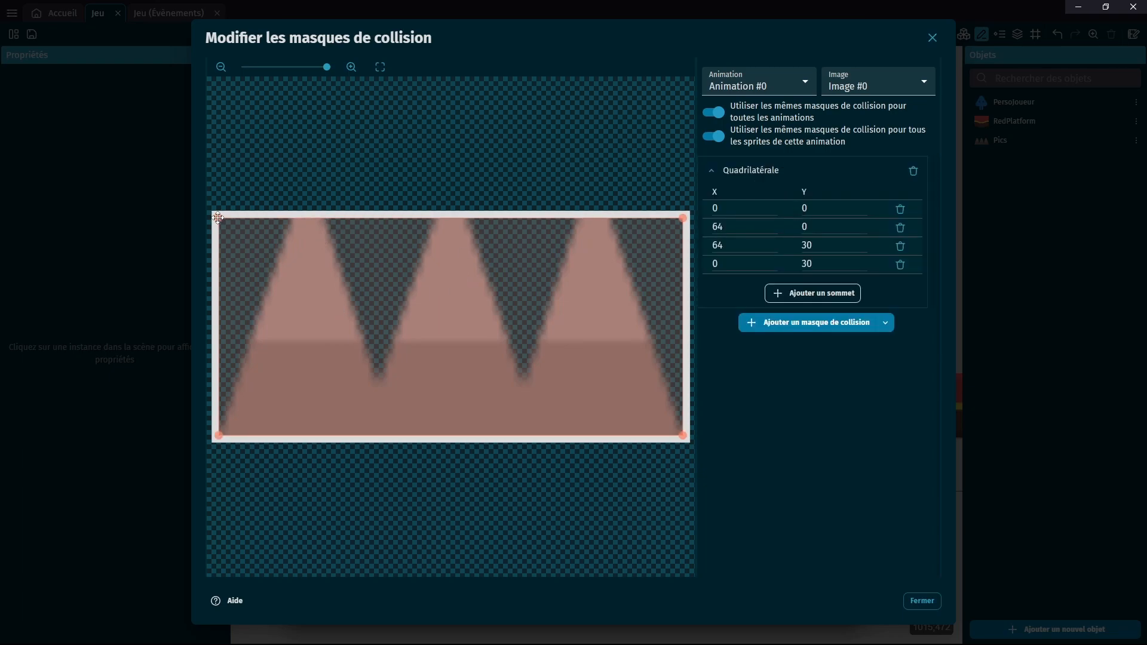
drag(219, 218, 342, 222)
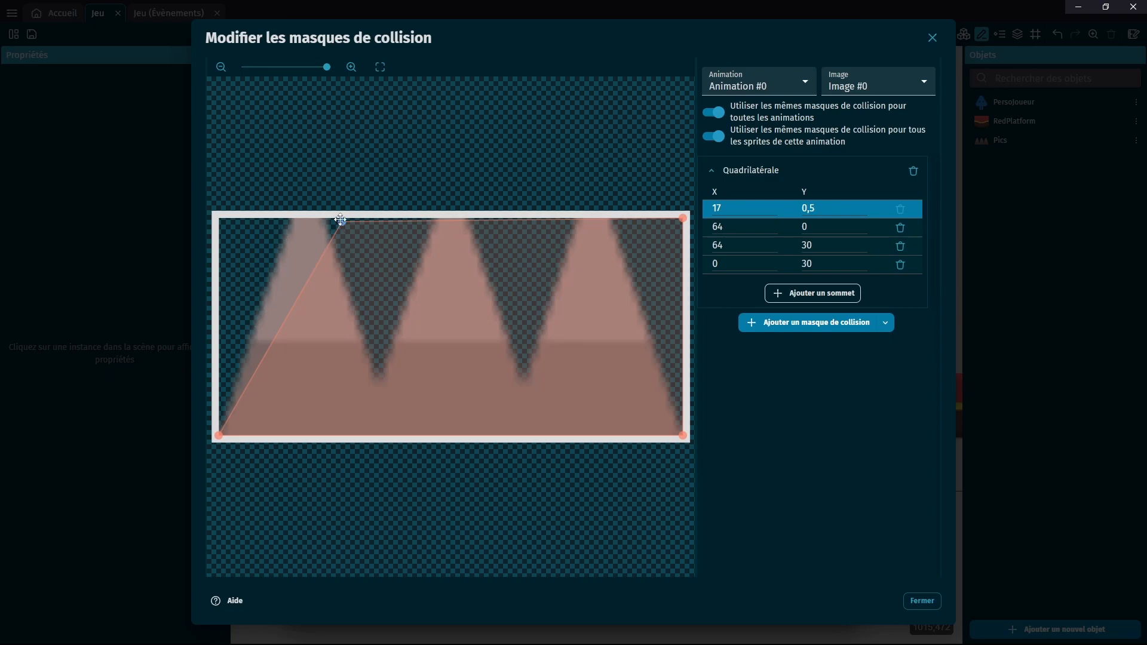
drag(342, 222, 294, 218)
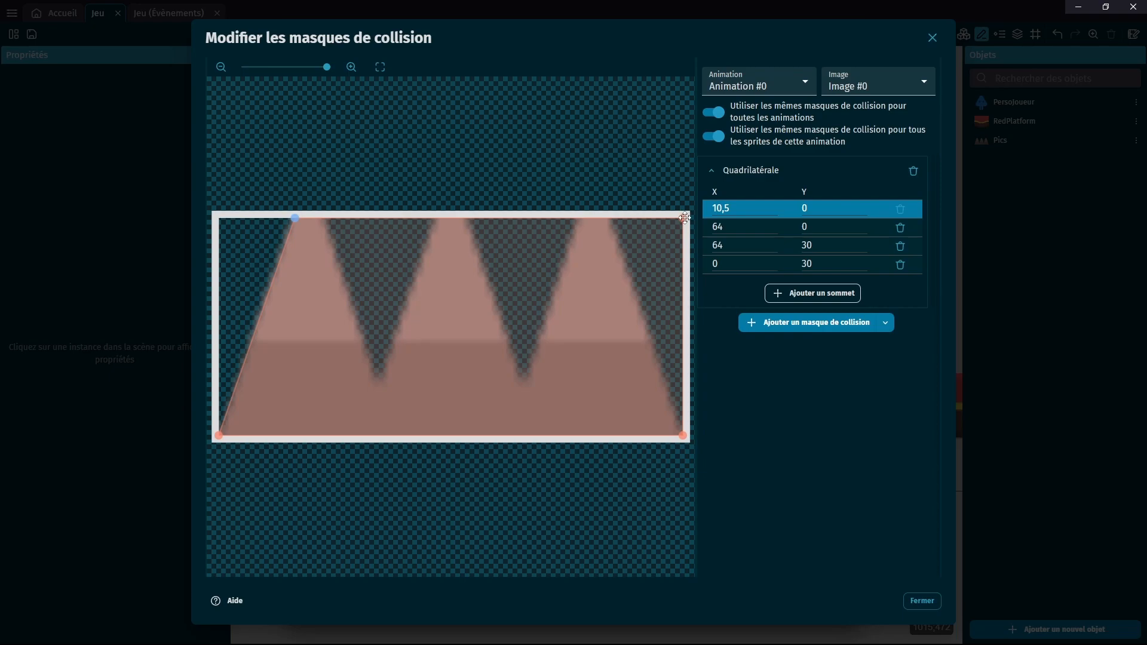
drag(684, 218, 610, 217)
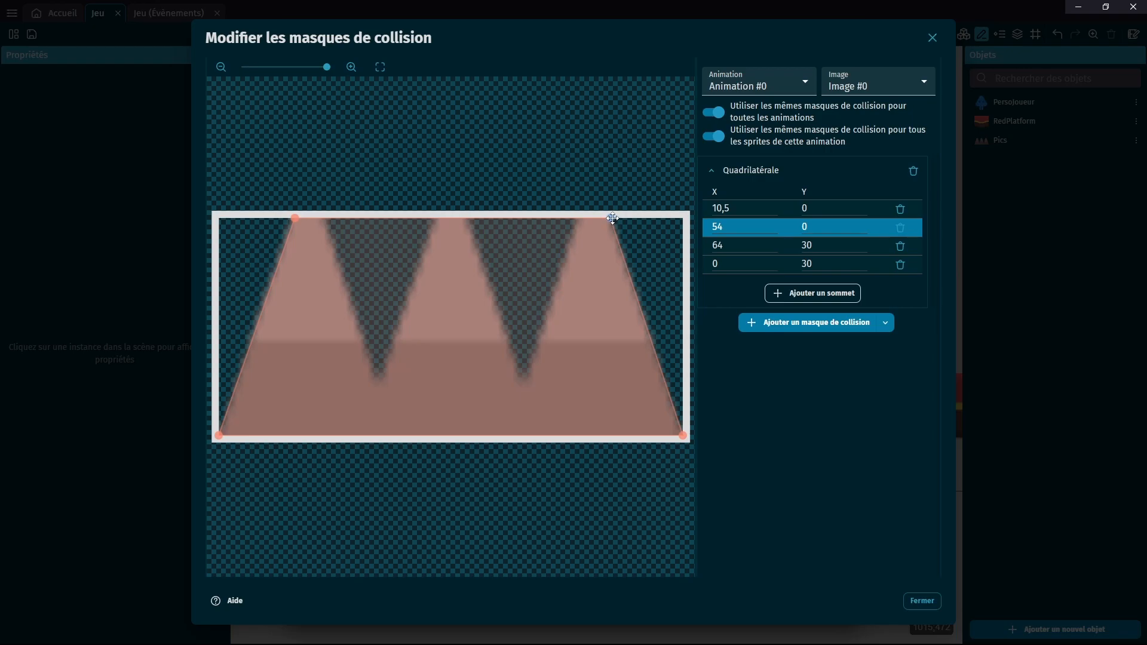
Try moving the mask's second vertex to several points inside the spikes, and return it to (54, 0)
drag(613, 219, 306, 380)
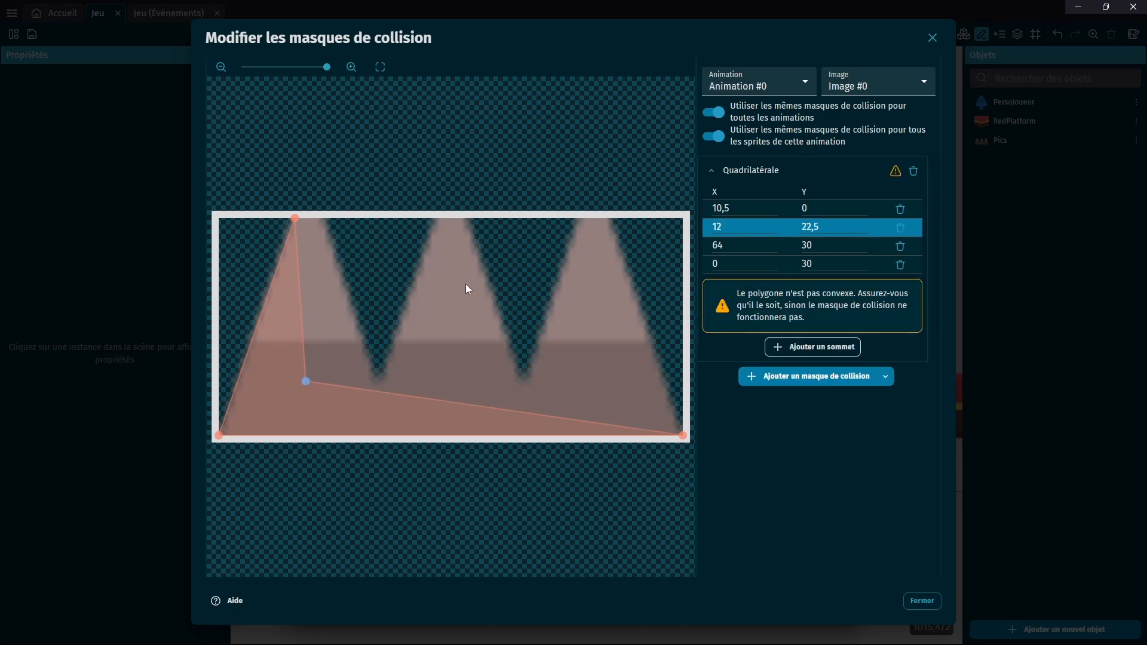
drag(306, 381, 567, 228)
mouse_move(291, 396)
mouse_down()
mouse_move(272, 404)
mouse_move(284, 388)
mouse_up()
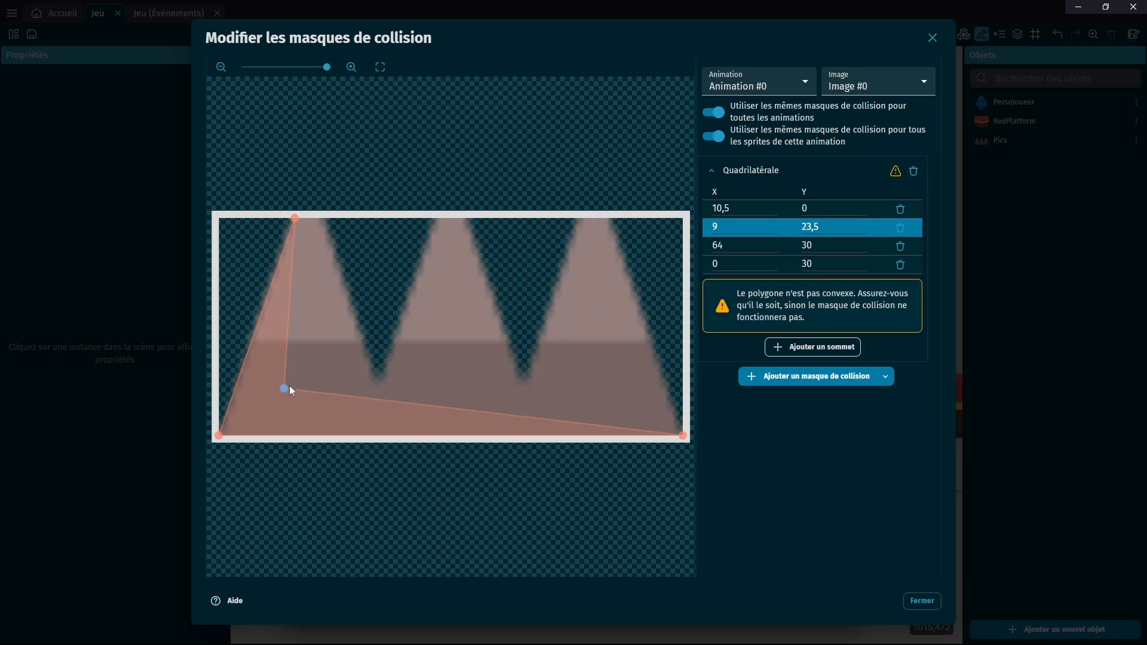
drag(284, 389, 513, 279)
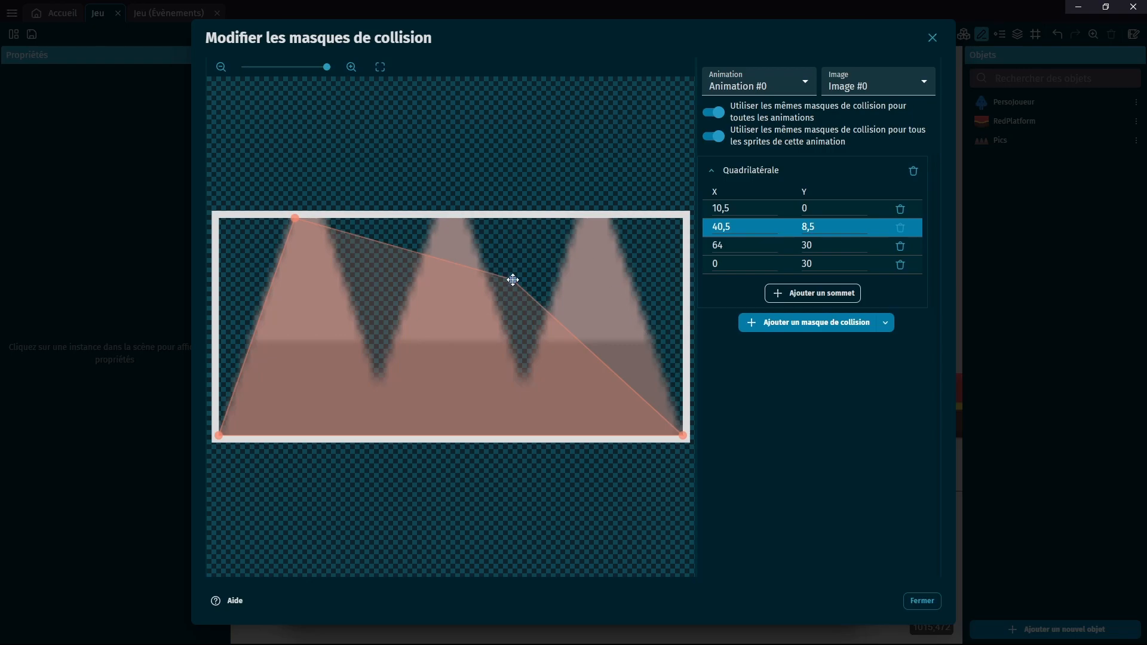
drag(513, 279, 374, 378)
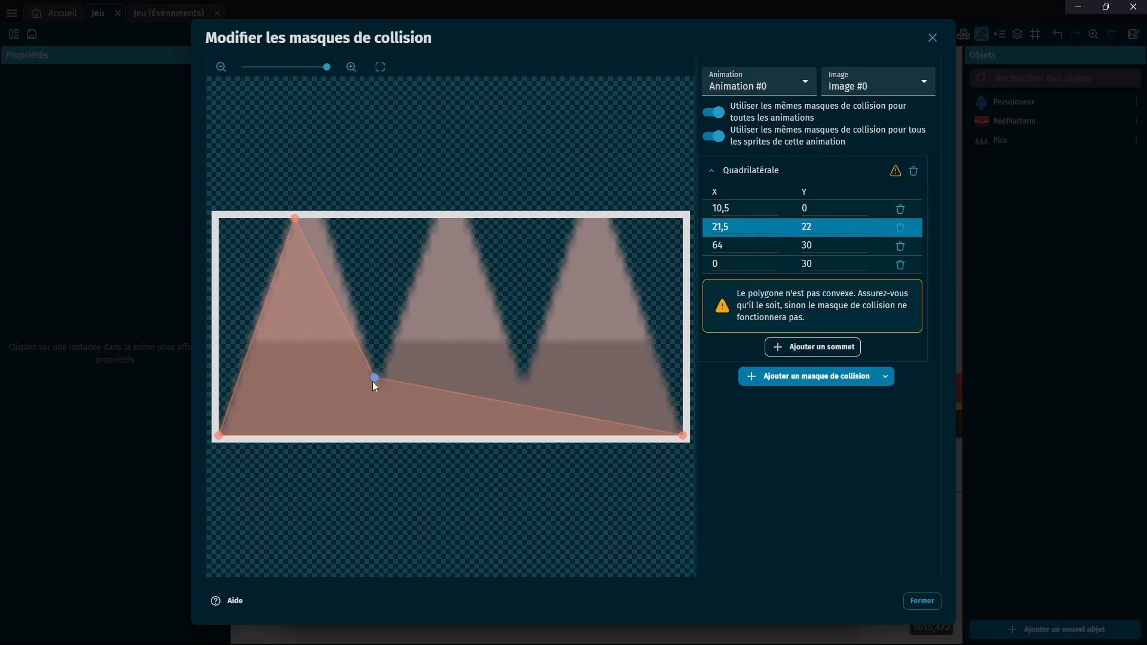
drag(375, 378, 611, 218)
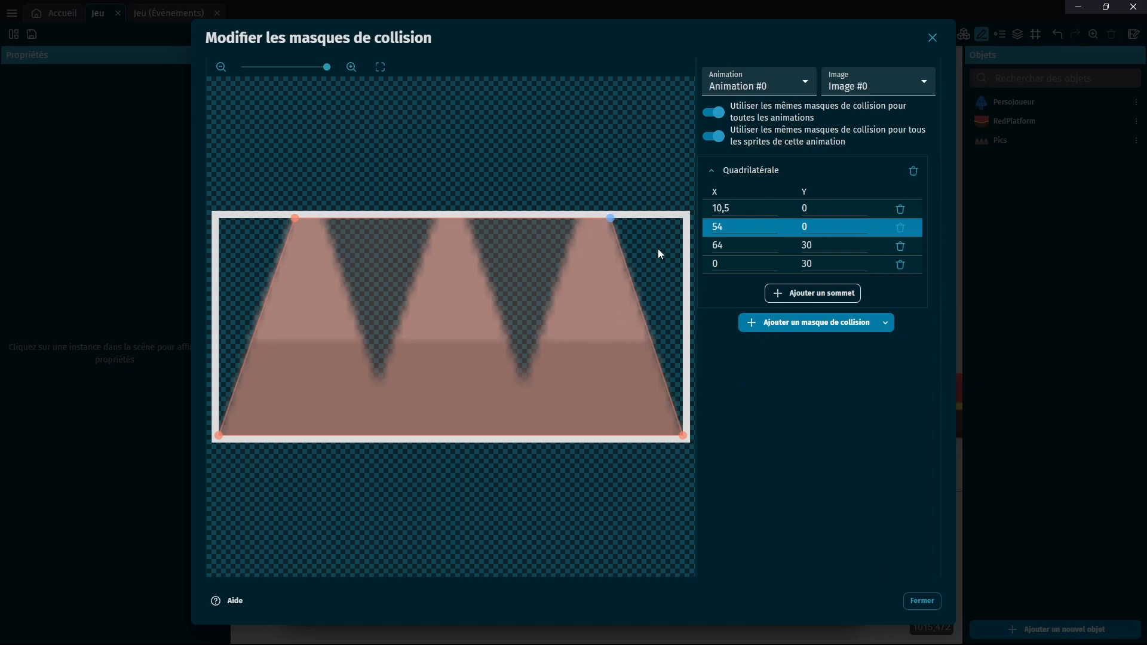
Try an X value of 15 for the mask's second vertex, and set it back to 54
drag(611, 218, 606, 218)
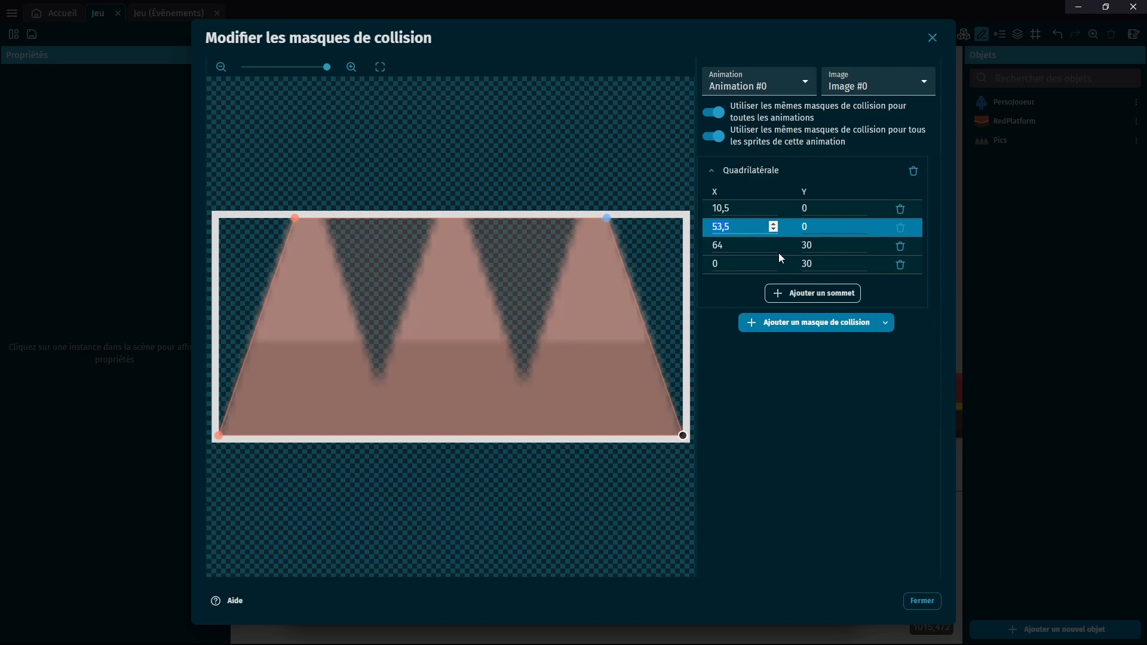
text(15)
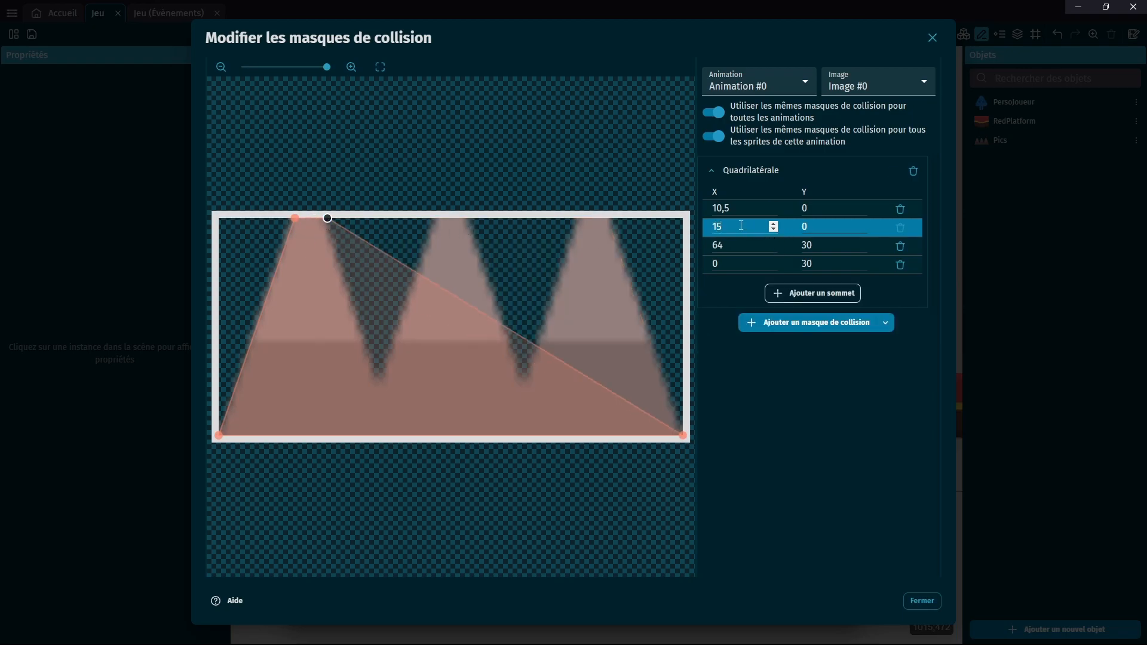
double_click(722, 232)
text(54)
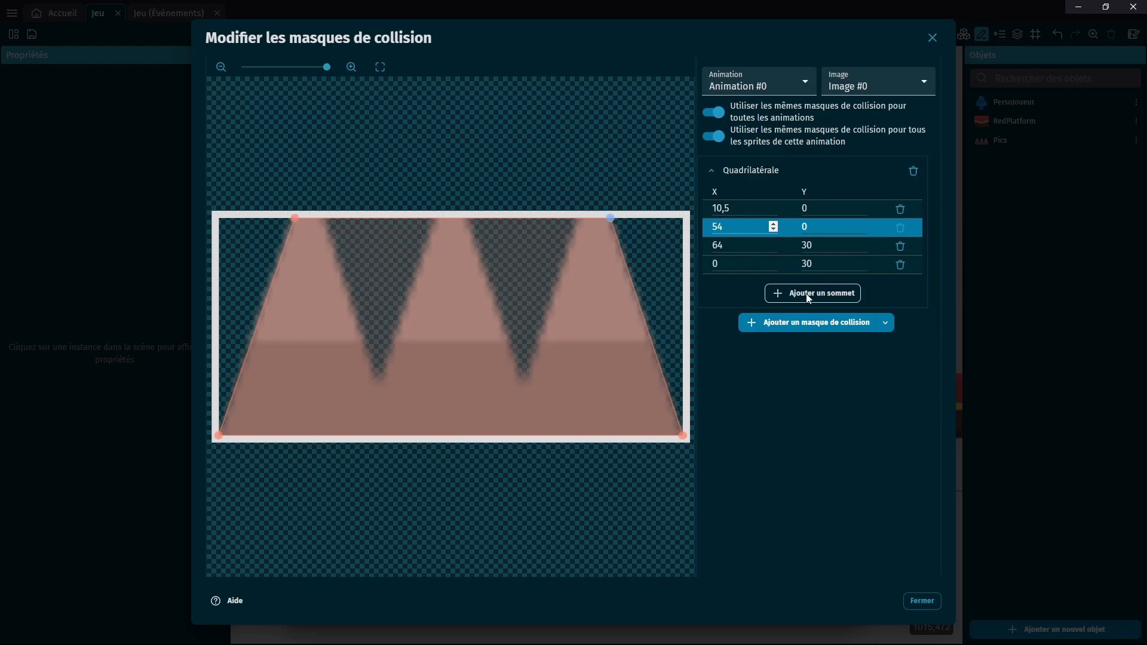
Try adding a fifth vertex to the spikes' mask at (32, 25), and delete it
click(822, 297)
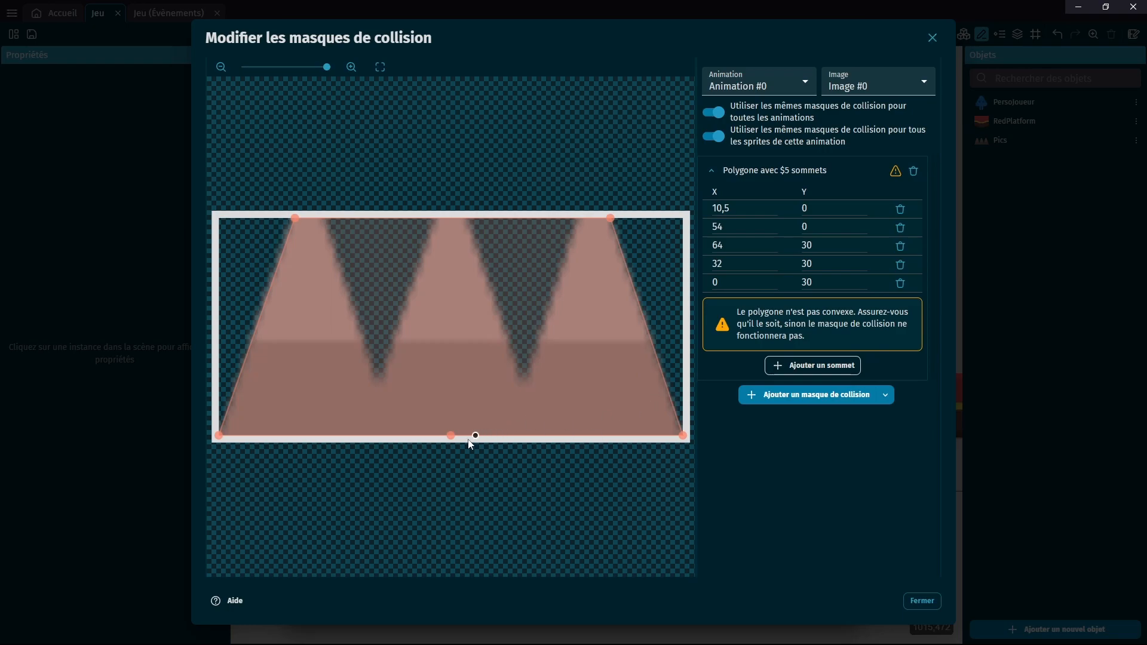
drag(450, 436, 452, 399)
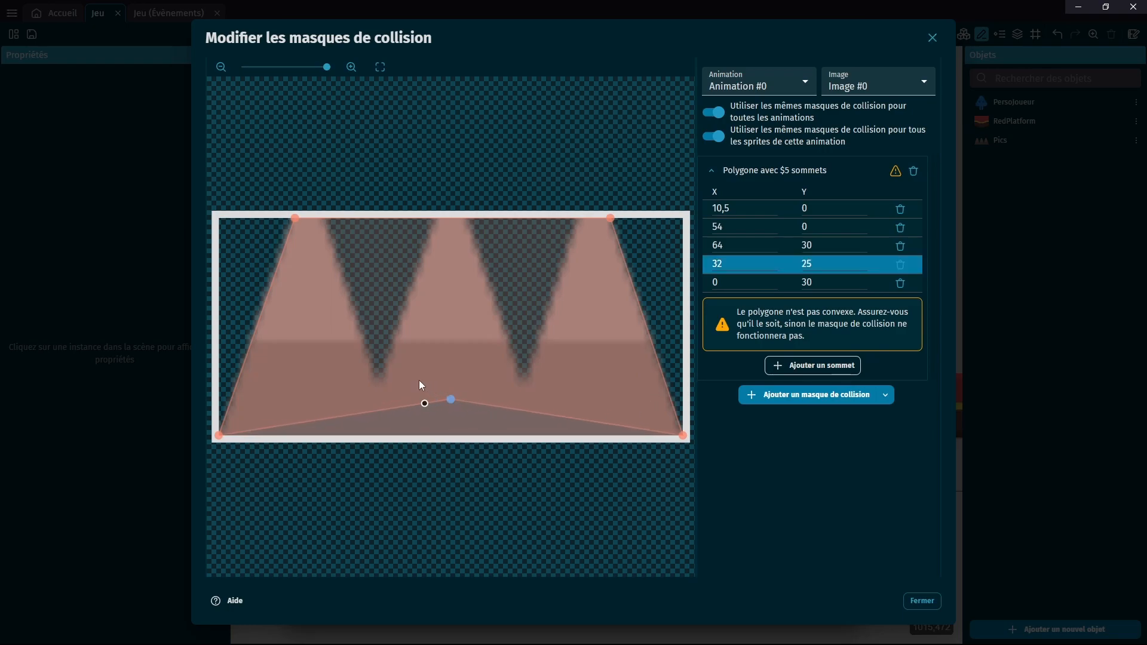
click(901, 264)
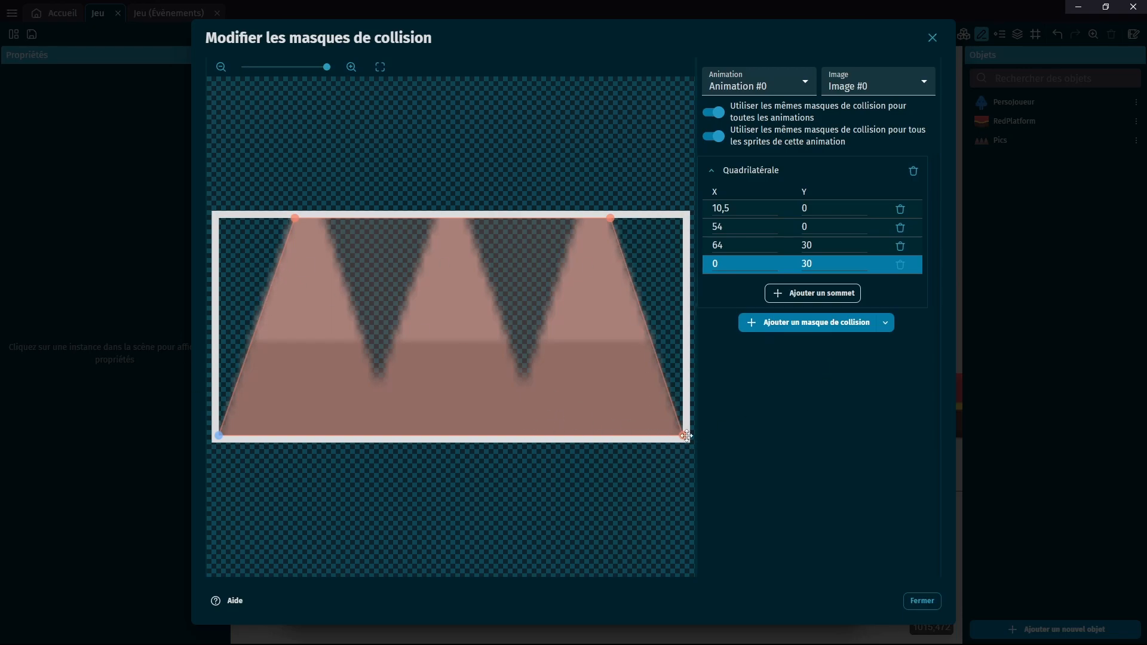
Apply the mask changes to the Pics object and open the collision mask editor of PersoJoueur
click(920, 602)
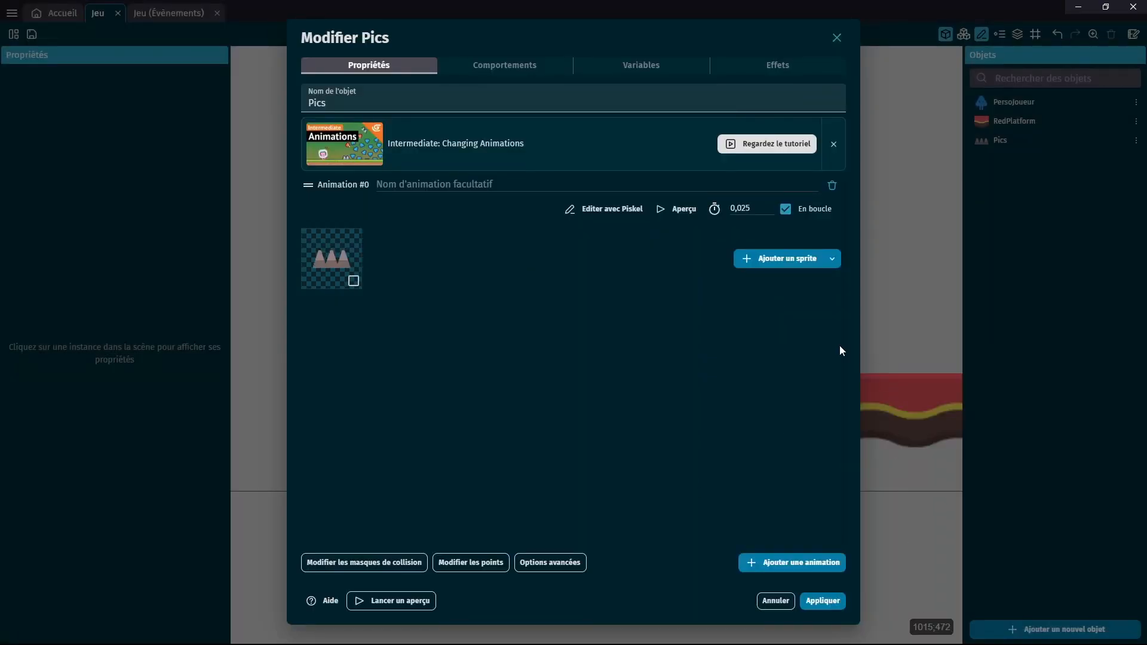
click(822, 602)
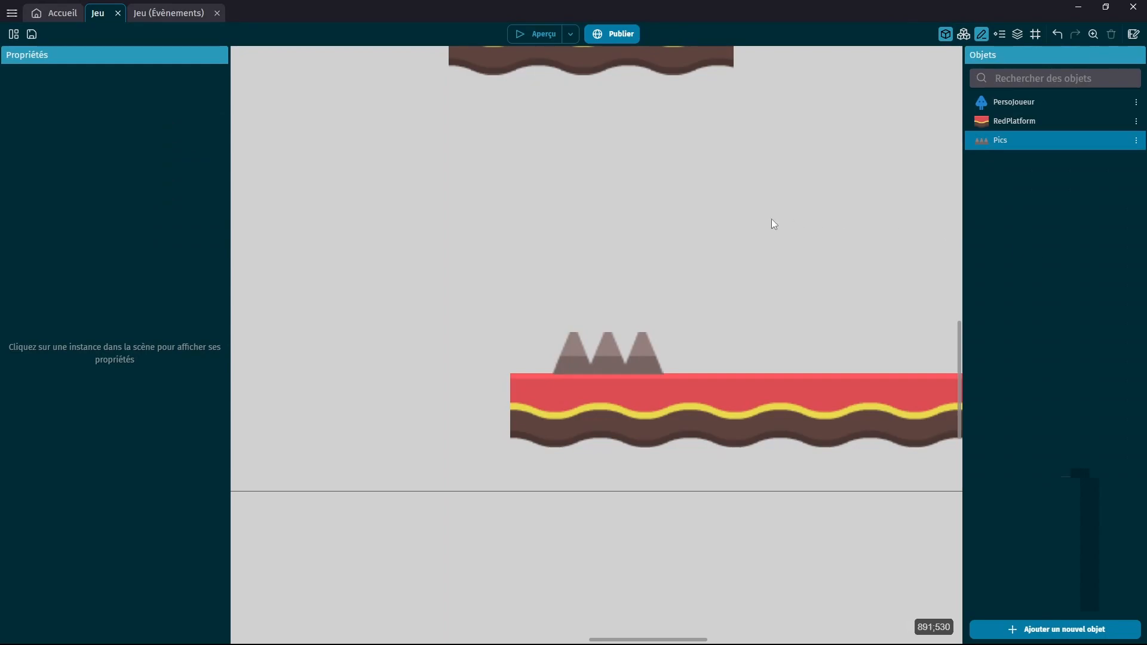
middle_drag(599, 149, 615, 395)
scroll(615, 395, left, 10)
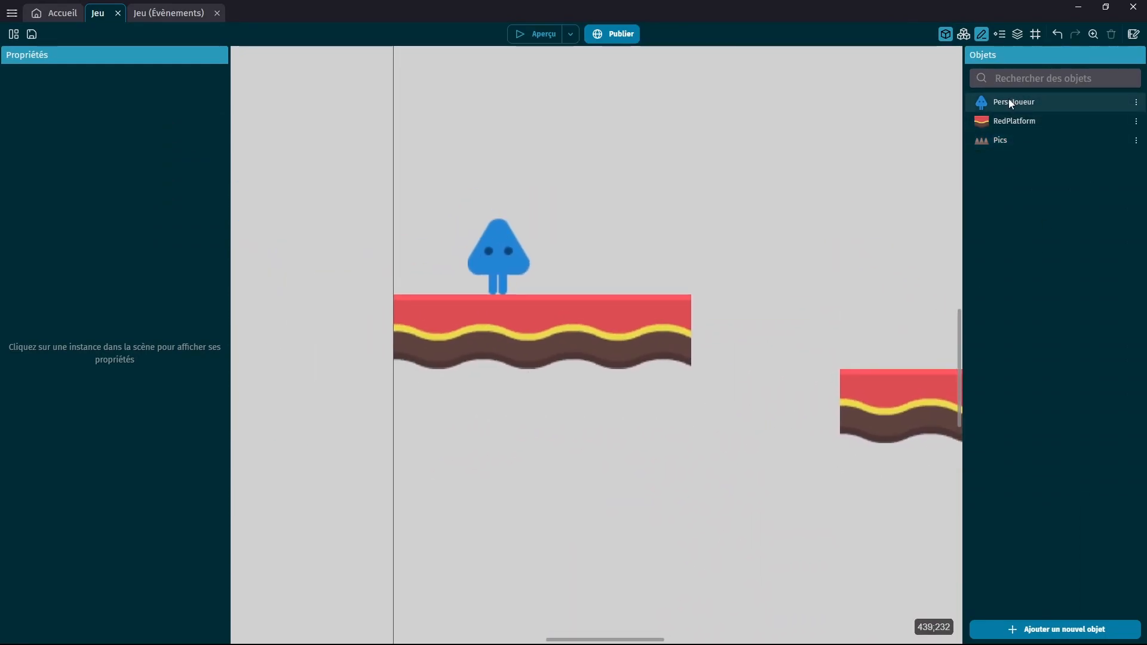
double_click(980, 101)
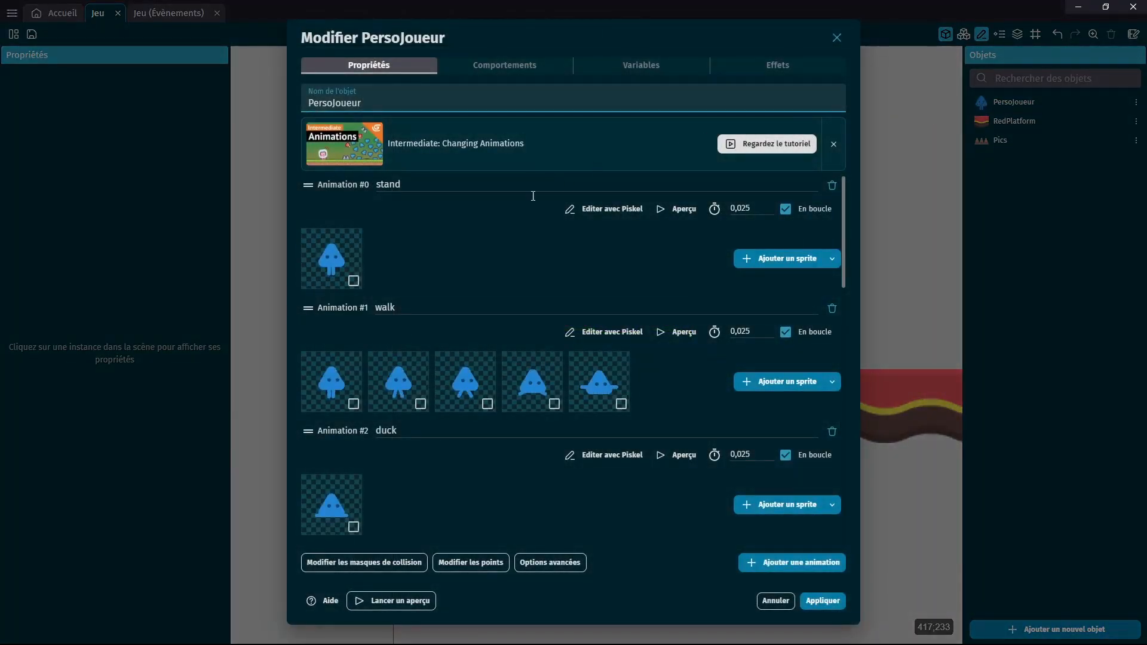
click(374, 565)
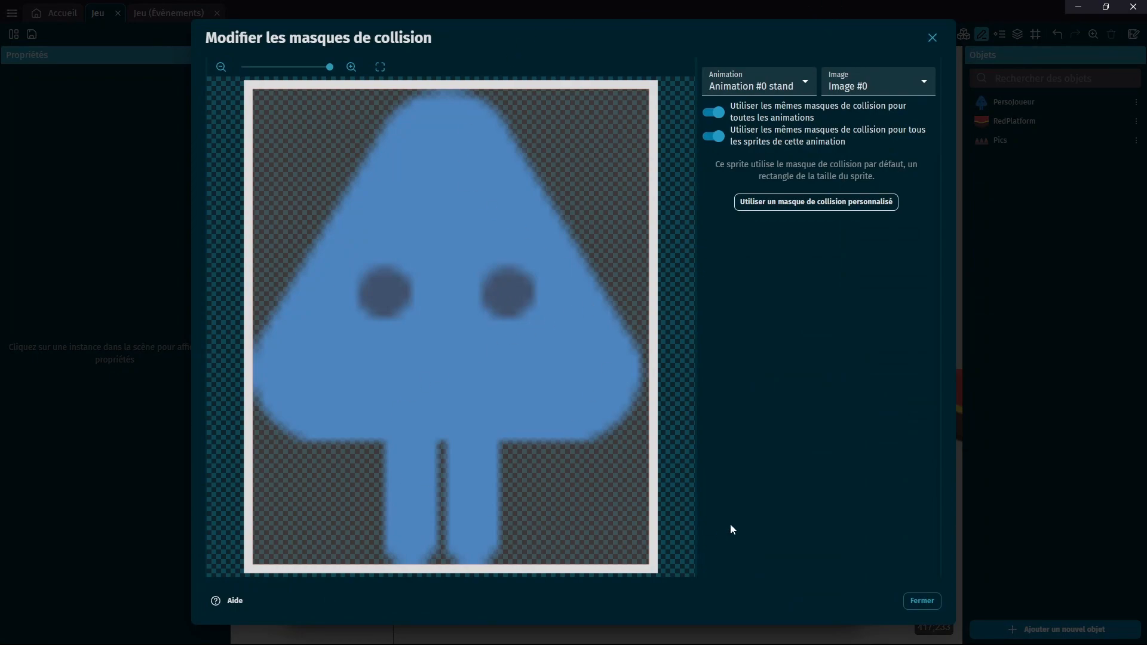
Create a custom triangular collision mask for PersoJoueur with vertices at (22, 0), (45, 36.5) and (0, 36)
click(800, 205)
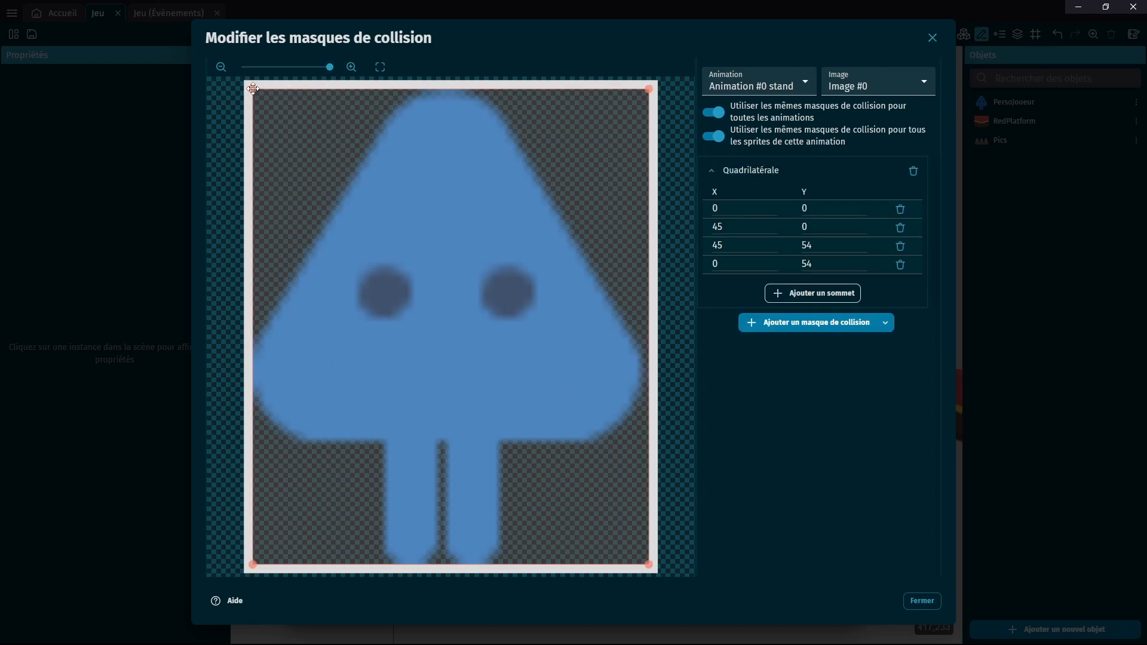
drag(254, 88, 446, 88)
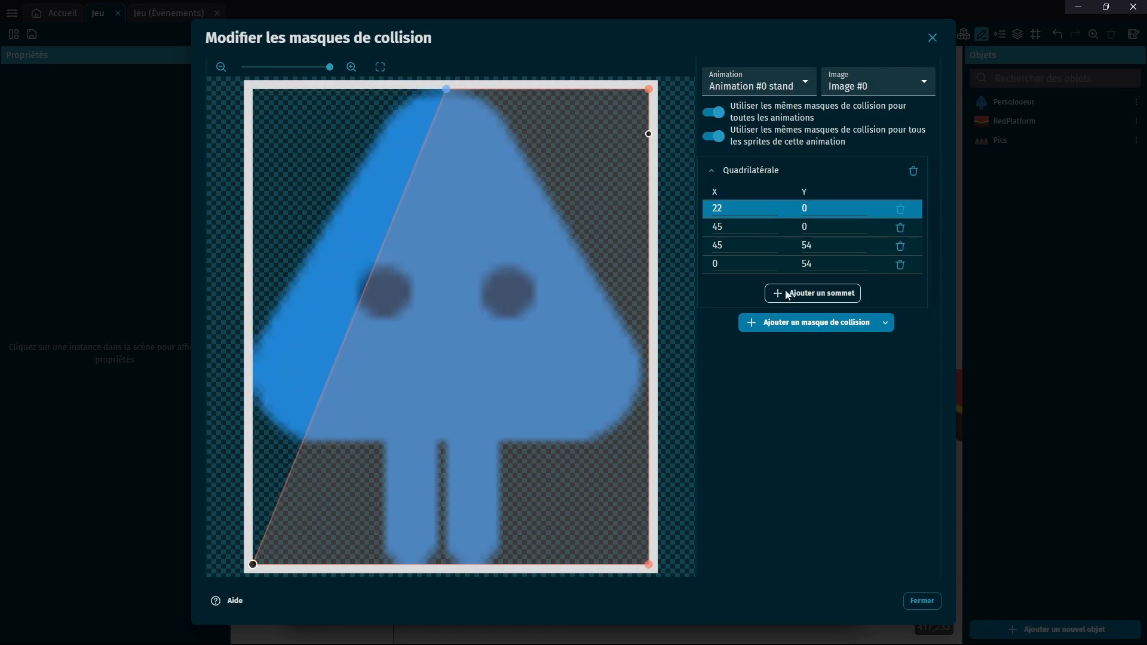
click(651, 88)
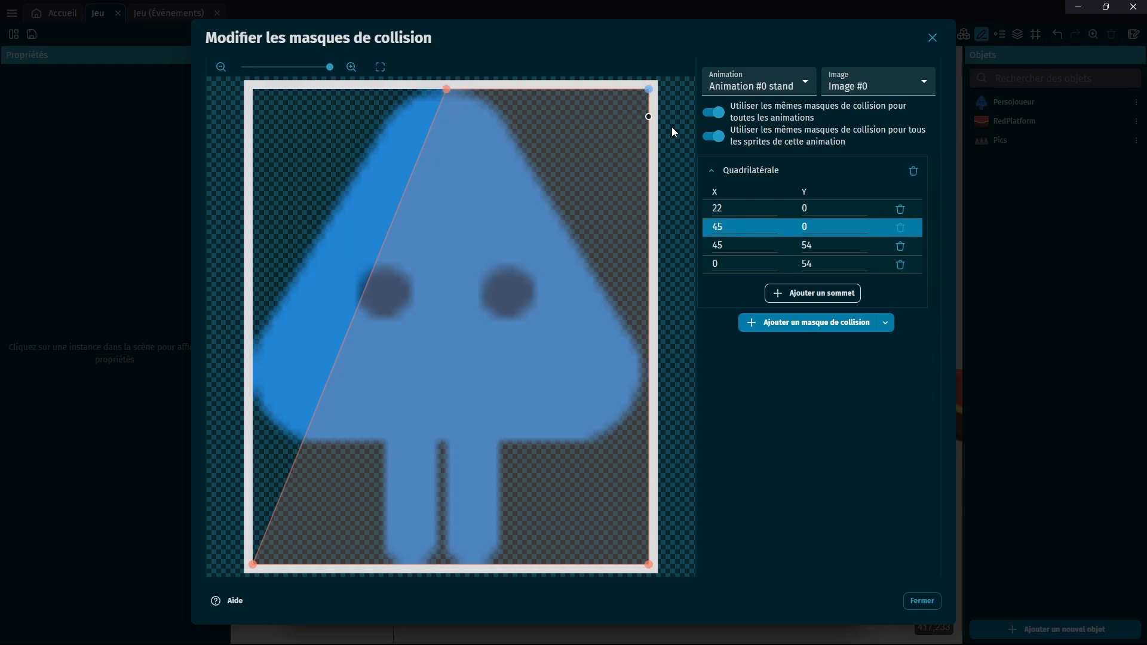
click(899, 228)
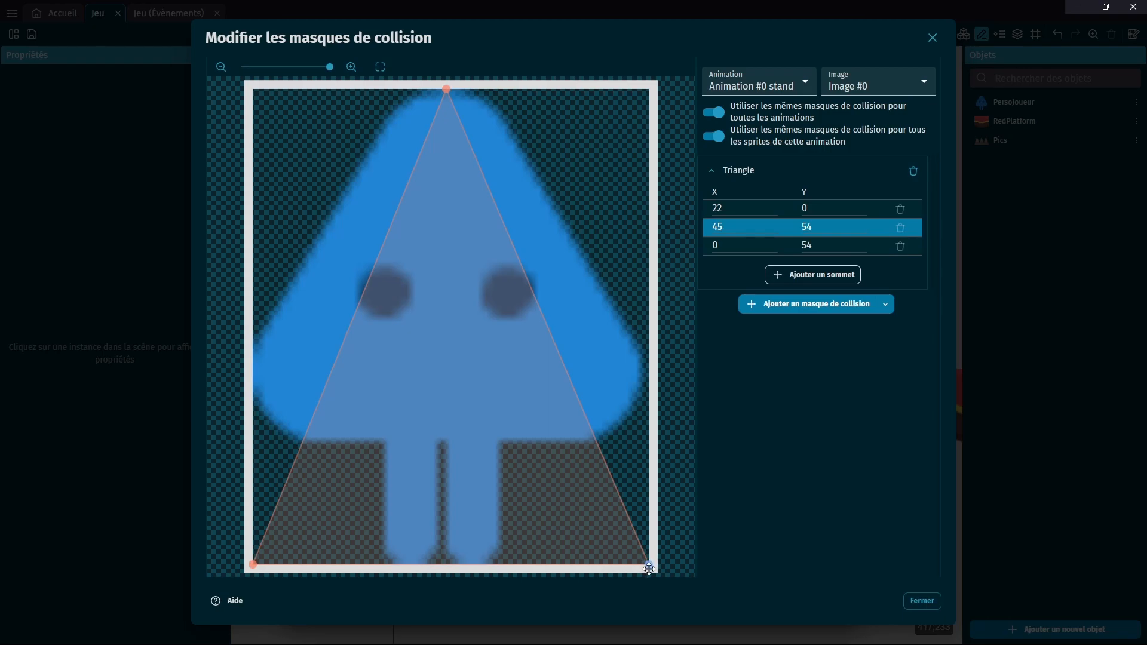
drag(647, 564, 664, 411)
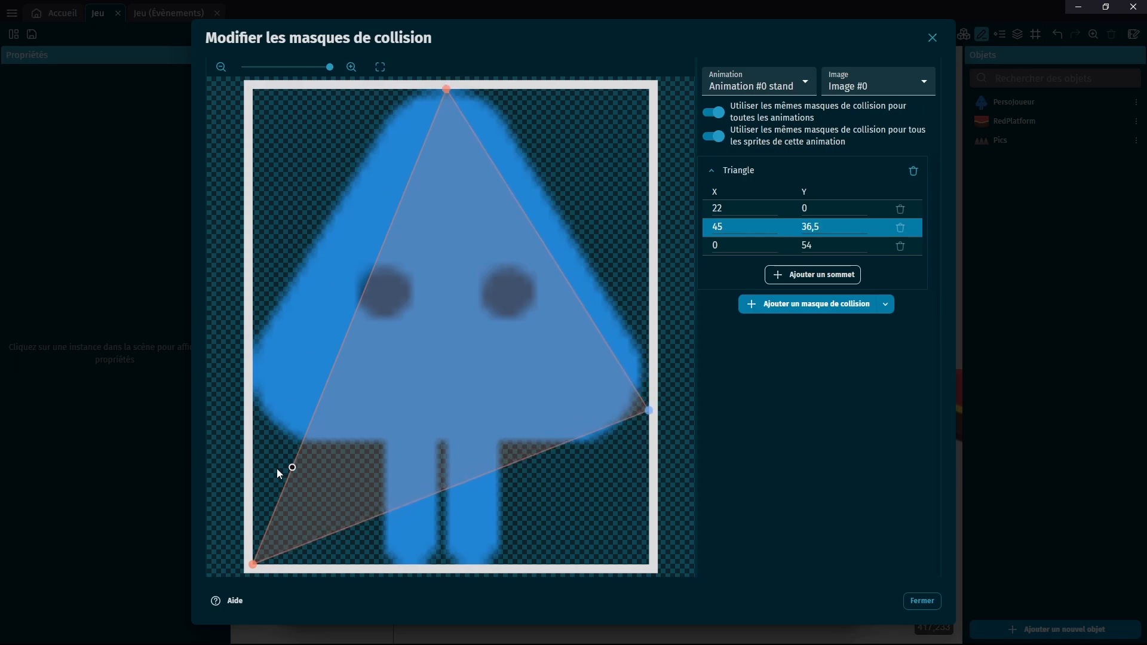
drag(253, 564, 217, 406)
Set the Y value of both lower vertices of the player's triangular mask to 40
double_click(805, 228)
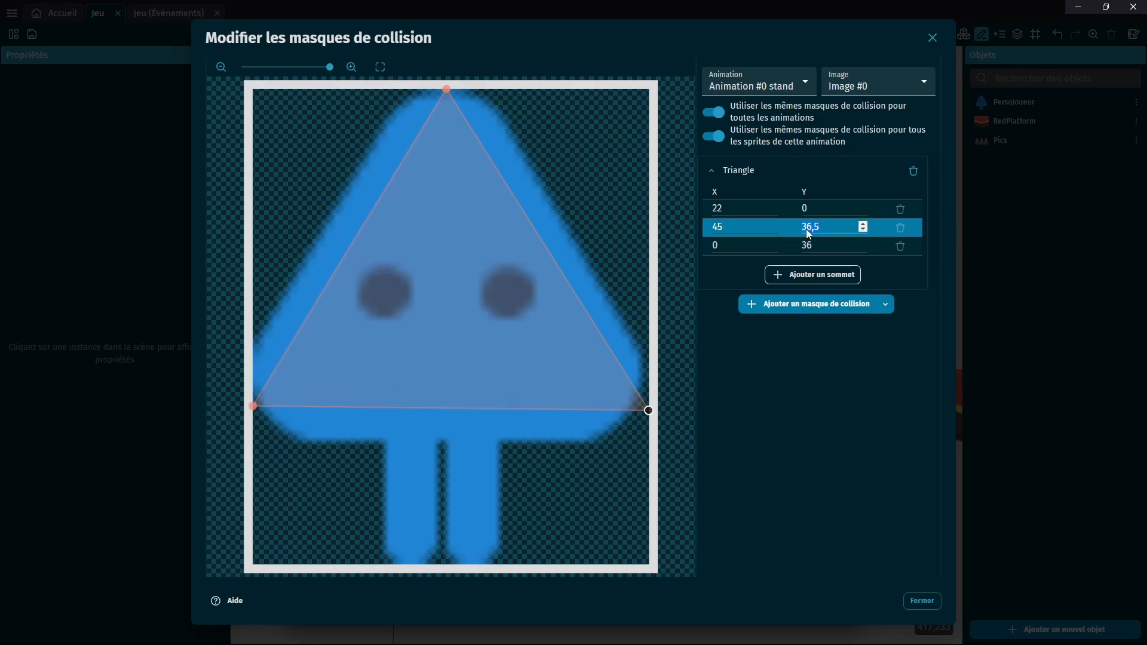
text(36)
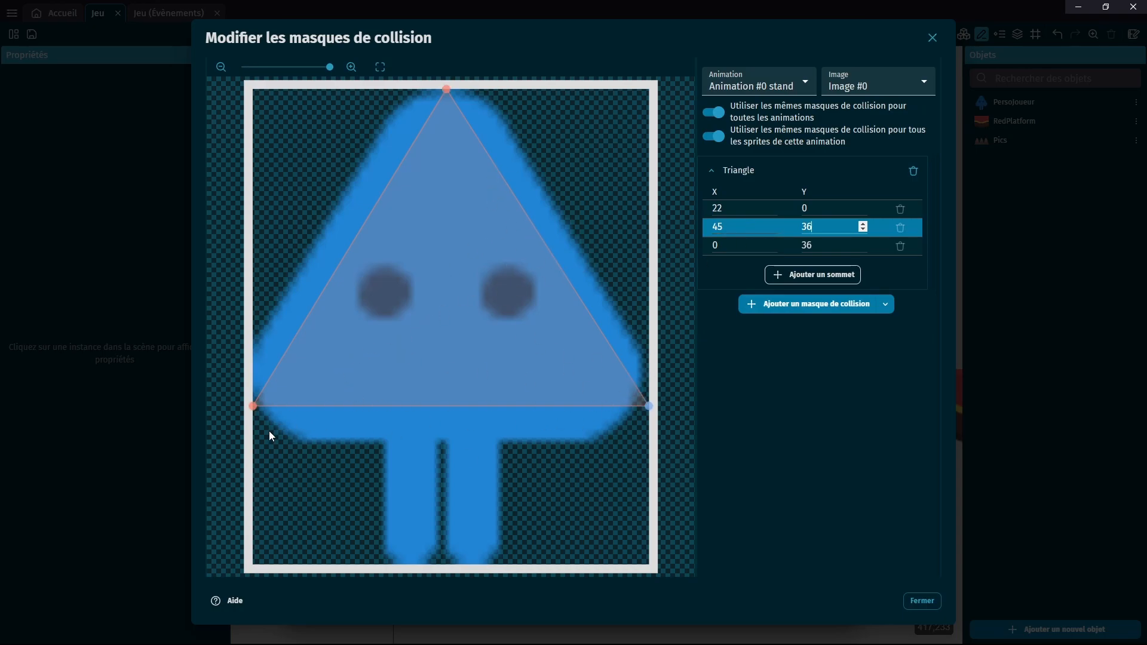
drag(819, 224, 800, 231)
text(40)
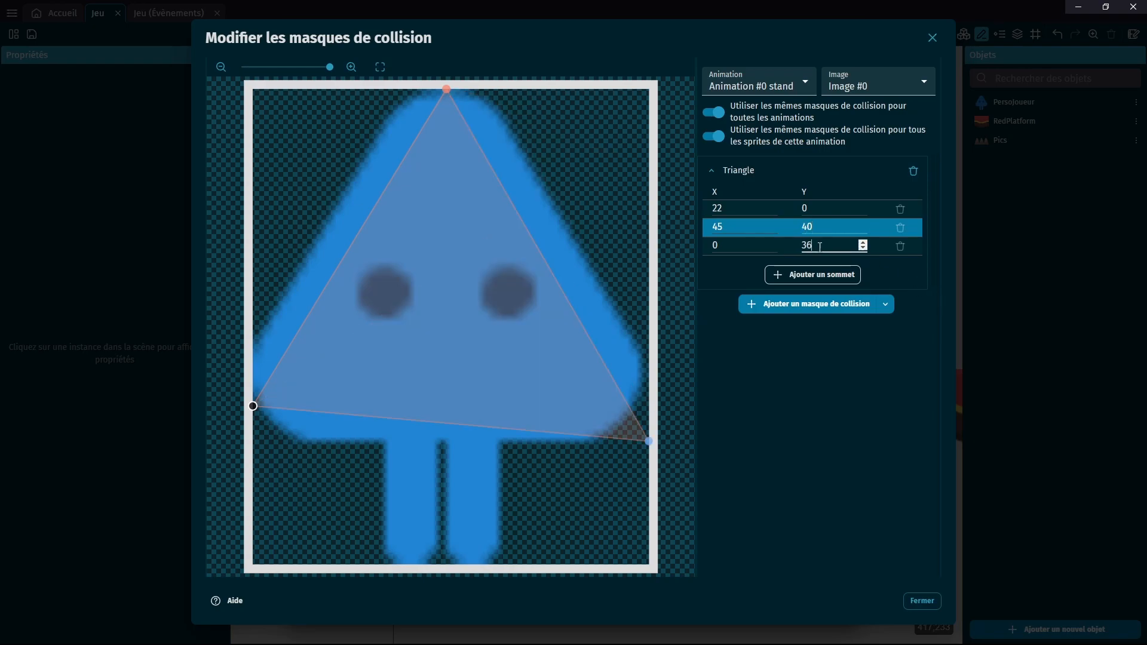
click(791, 248)
text(40)
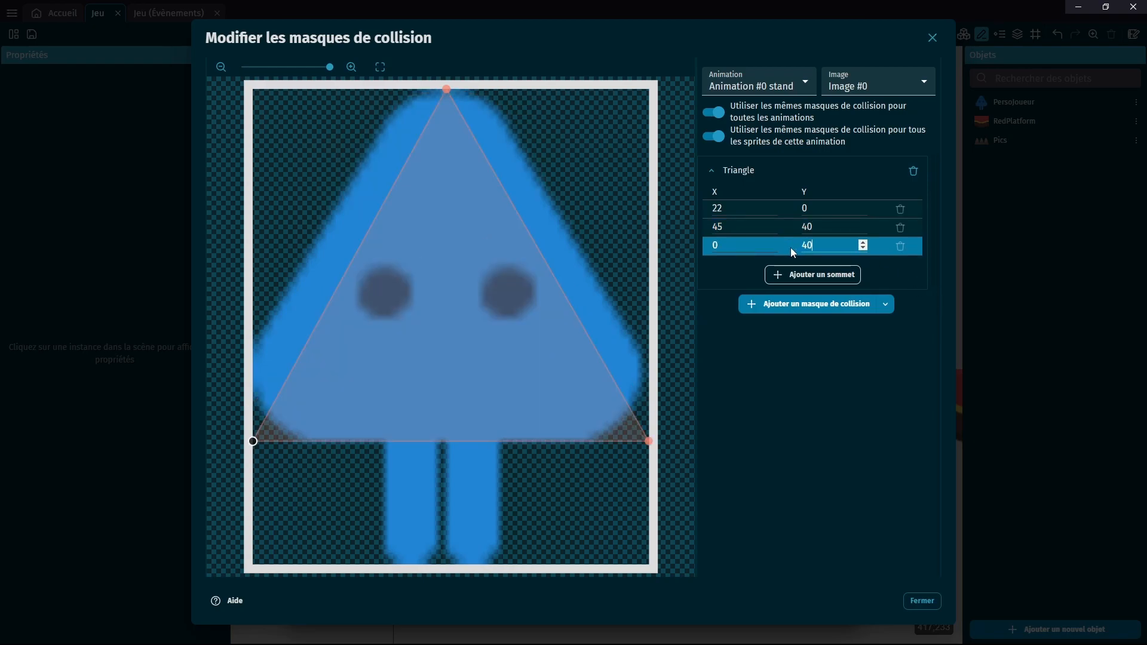
Add a vertex to the player's mask and place the two upper vertices at (18, 0) and (26.5, 0)
click(446, 89)
click(817, 276)
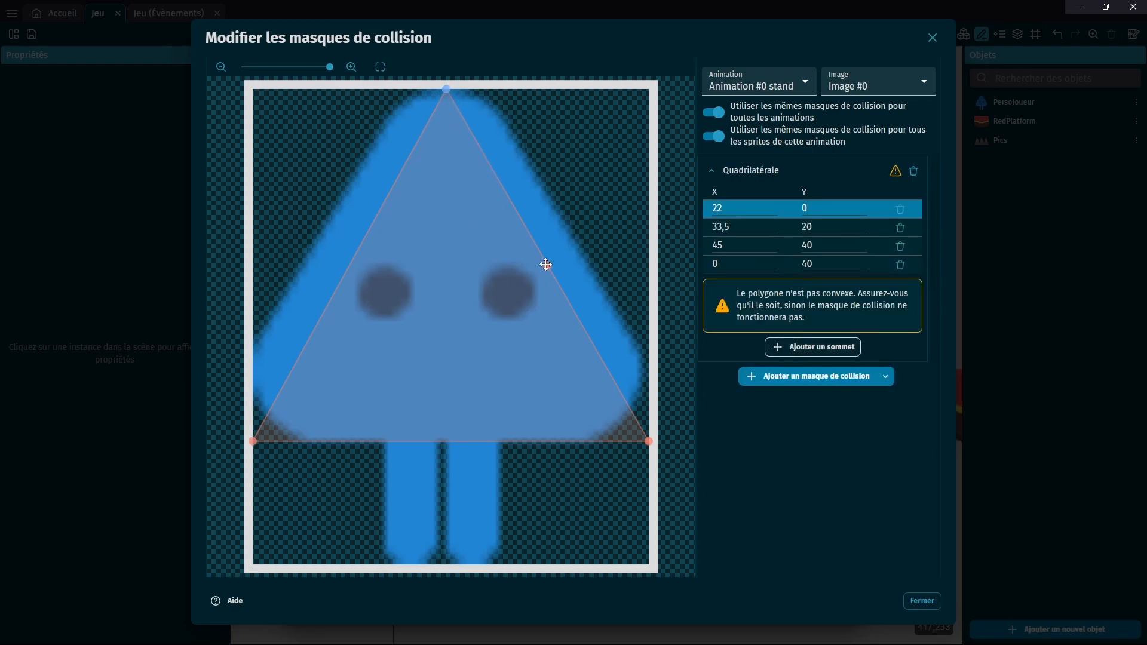
drag(546, 265, 411, 90)
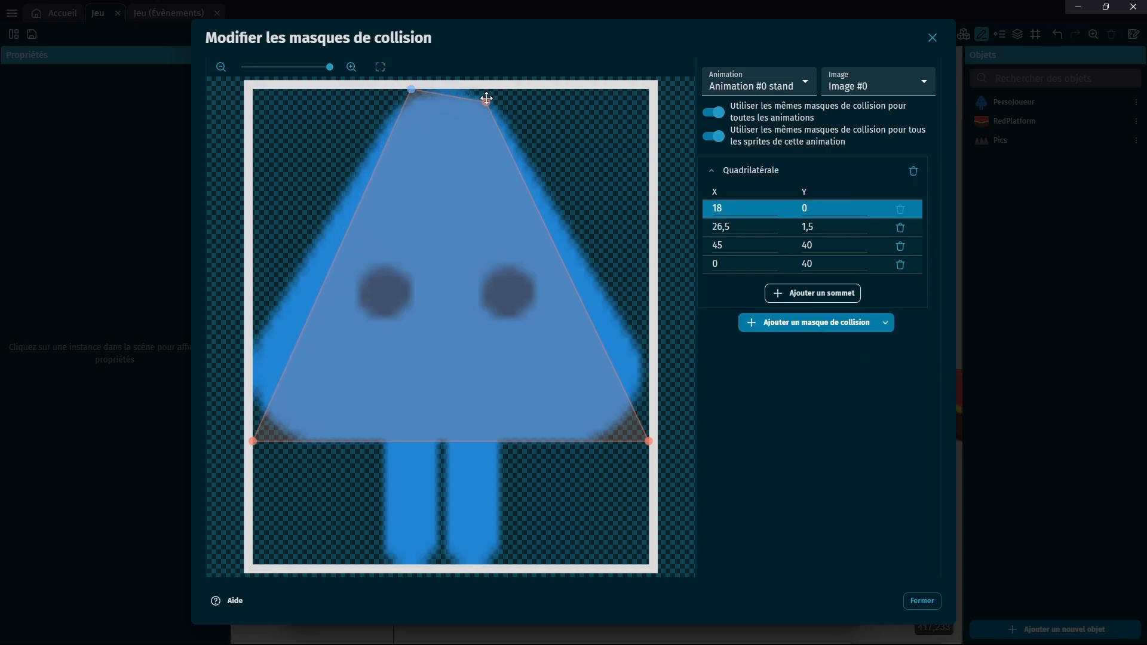
drag(484, 101, 486, 89)
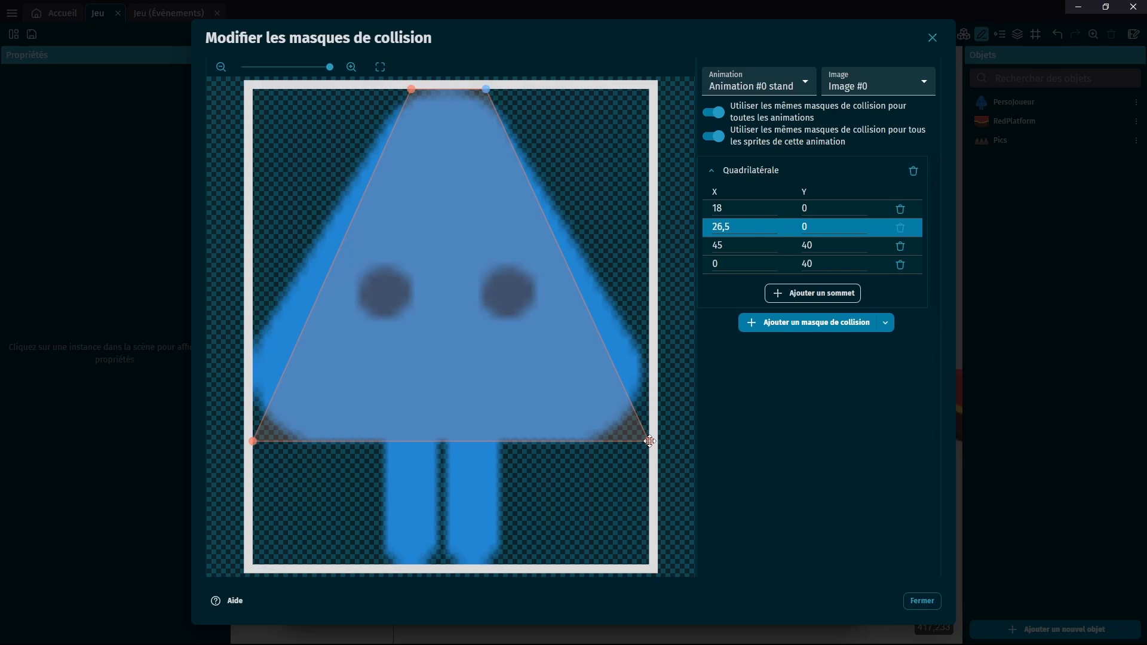
Reshape PersoJoueur's collision mask with the lower-right vertex at (45, 39.5) and an added bottom vertex at (21, 54), and apply it
mouse_move(650, 441)
mouse_down()
mouse_move(558, 540)
mouse_move(532, 557)
mouse_move(494, 557)
mouse_move(585, 536)
mouse_move(649, 437)
mouse_up()
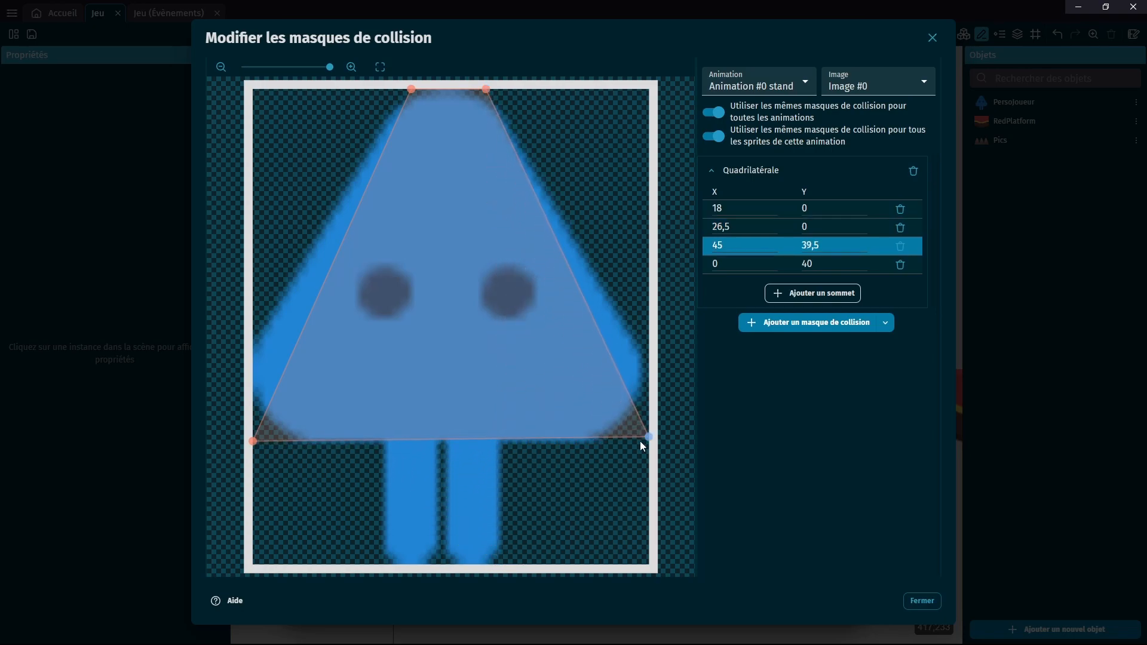
click(253, 441)
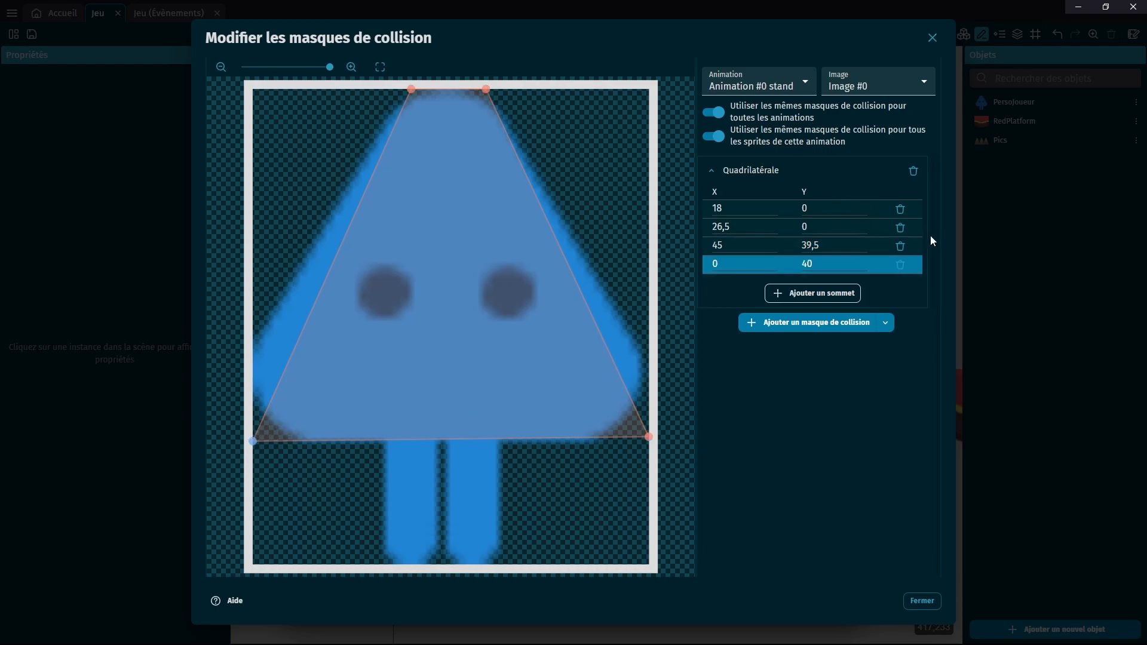
click(814, 294)
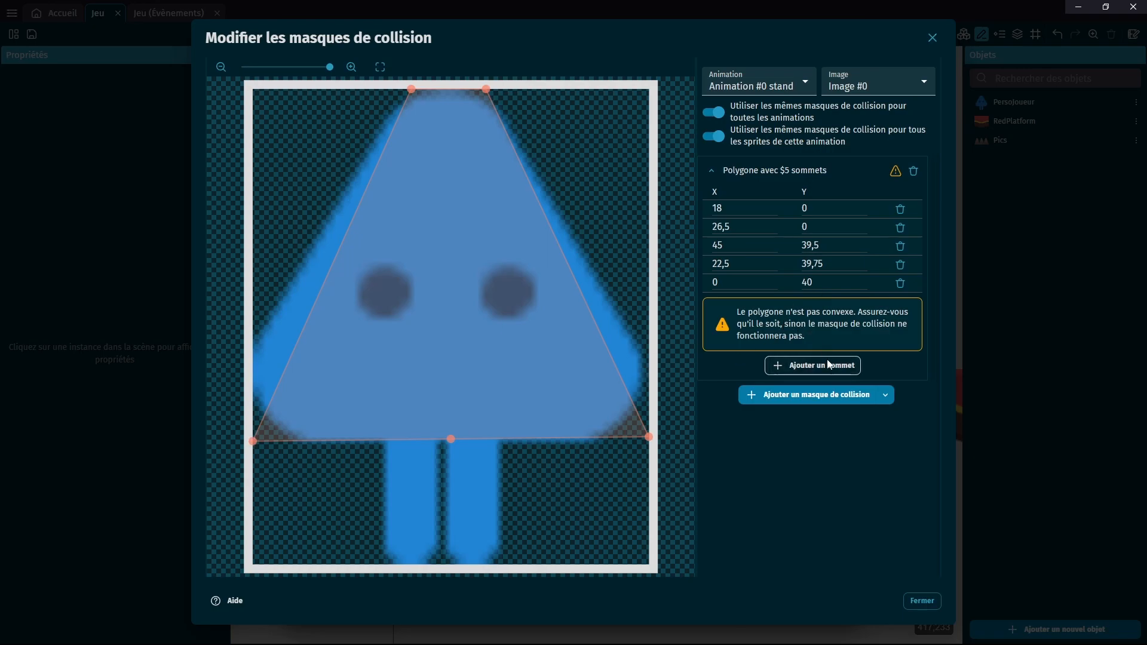
click(801, 366)
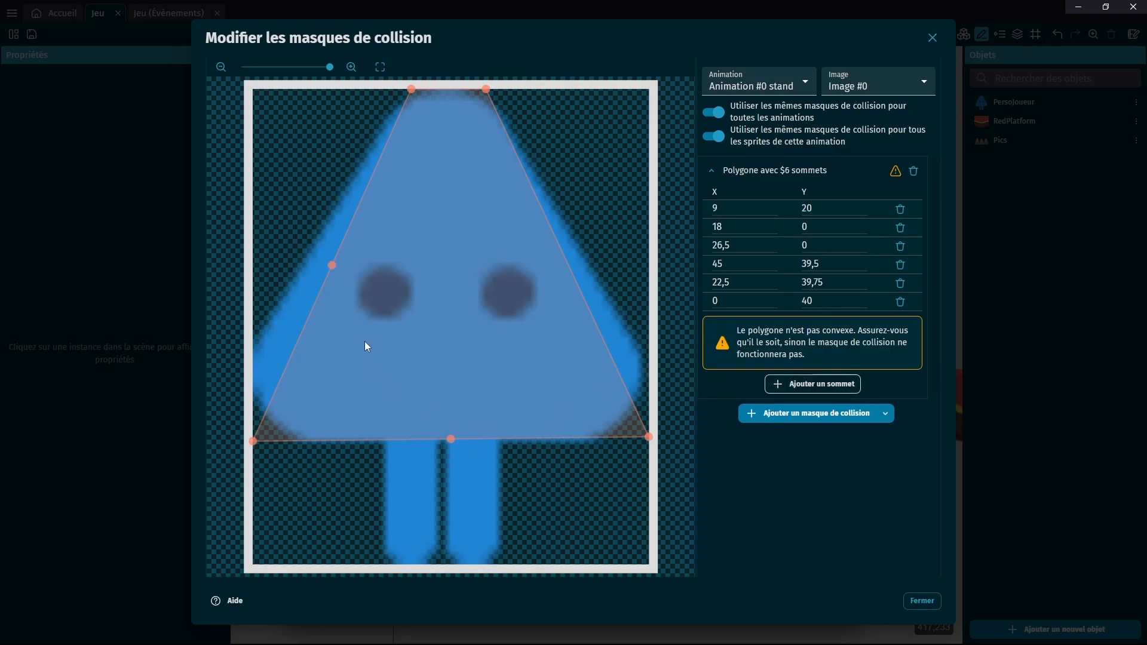
click(332, 266)
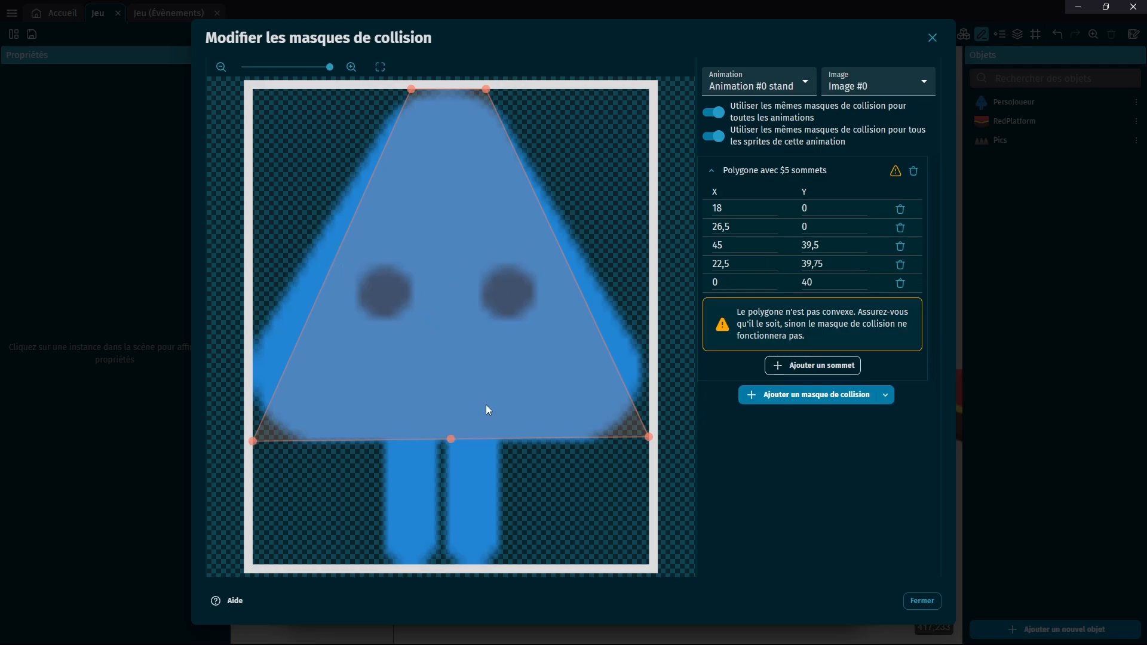
drag(451, 439, 438, 564)
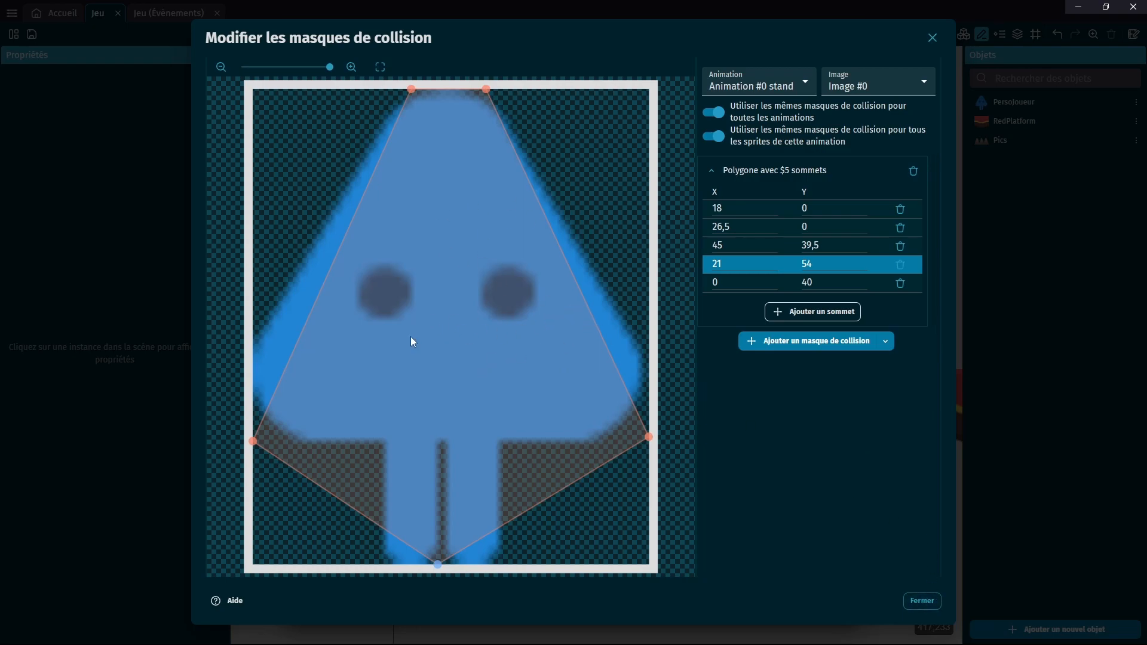
click(922, 601)
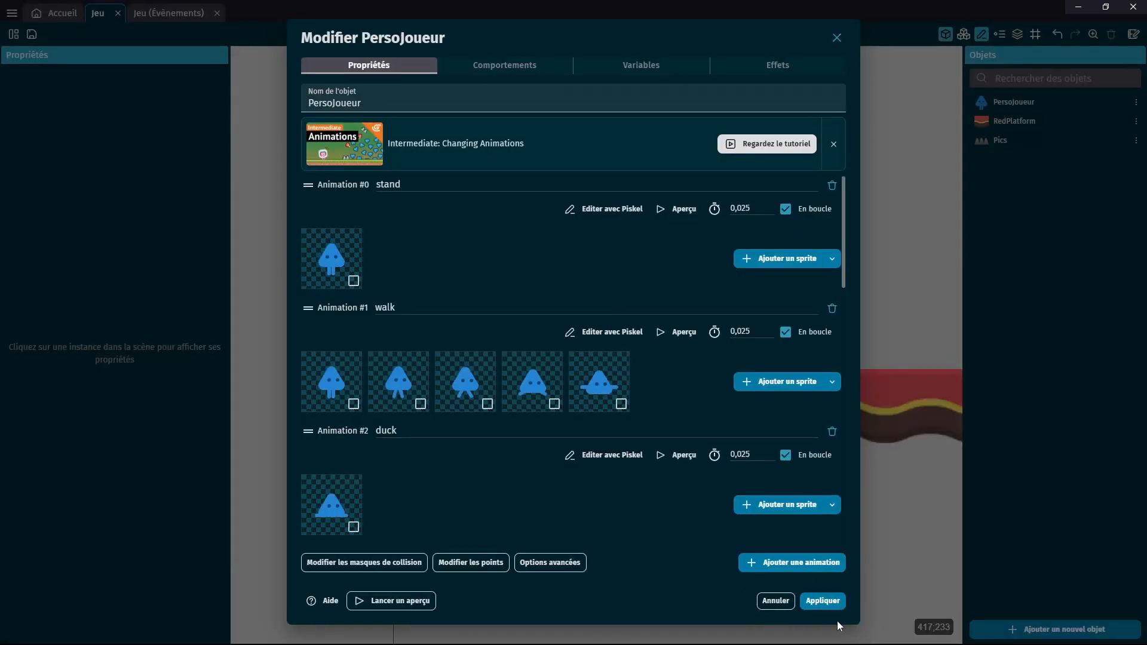
click(823, 601)
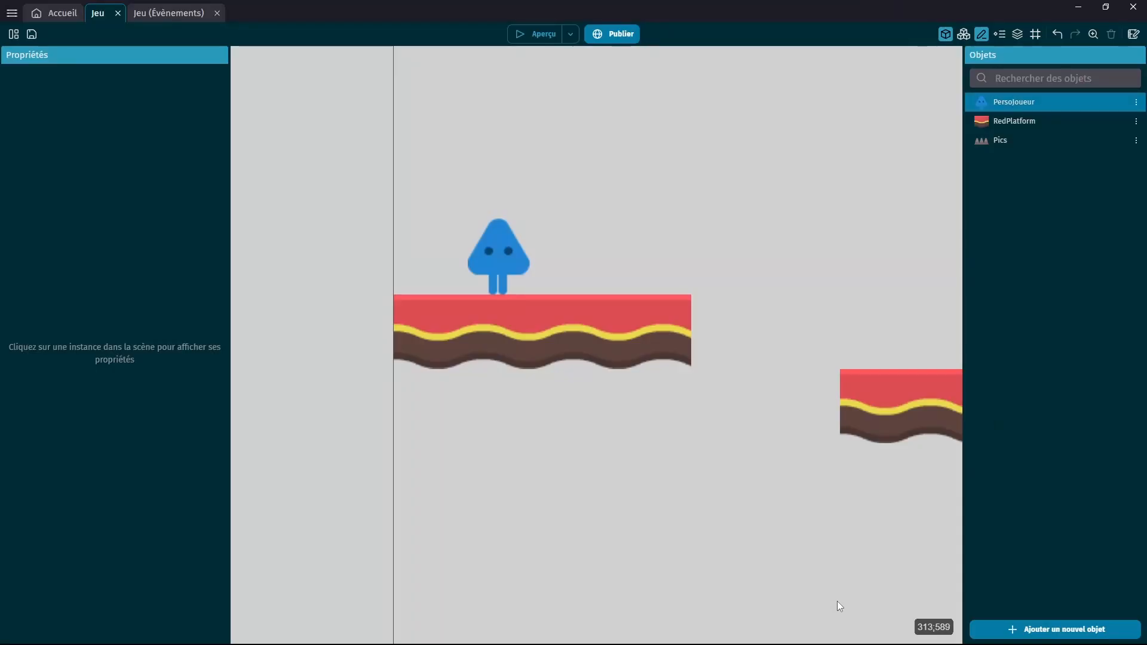
Preview the game, run and jump the player across the platforms into the spikes to test the collision masks, and close the preview
click(536, 34)
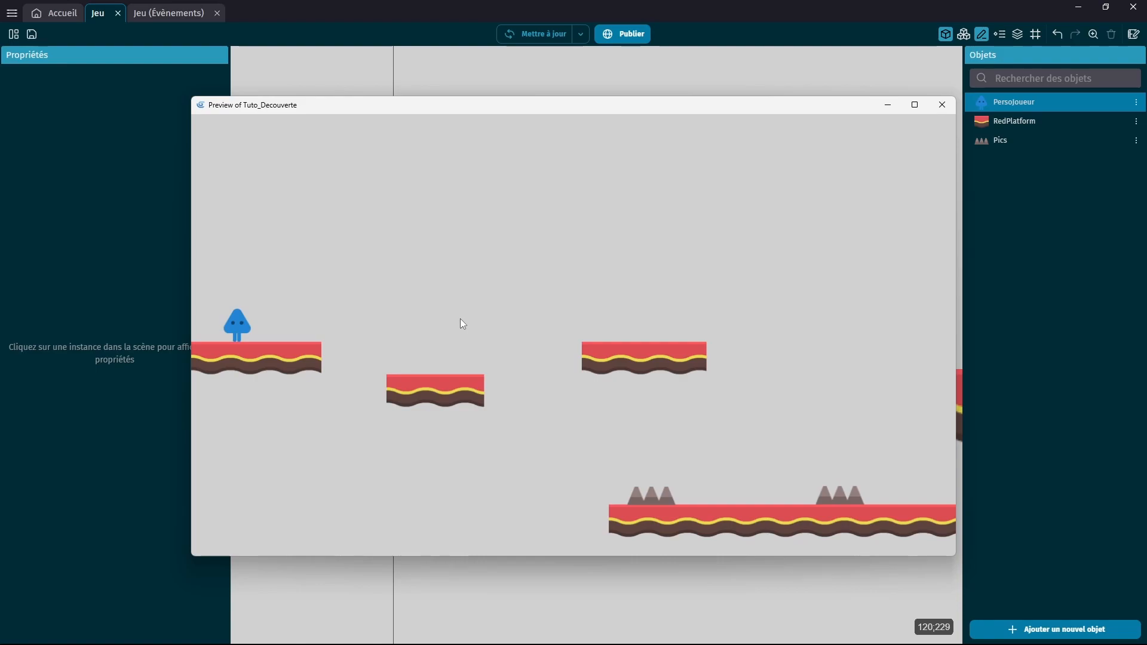
key(Right)
key(space)
key(space)
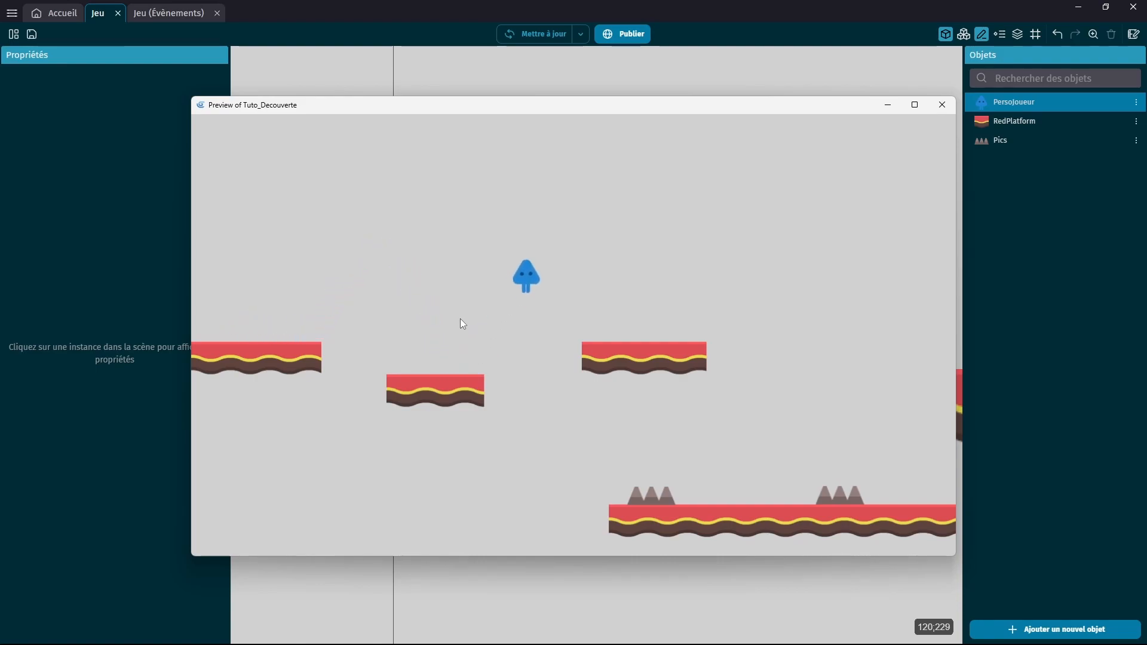
key(Right)
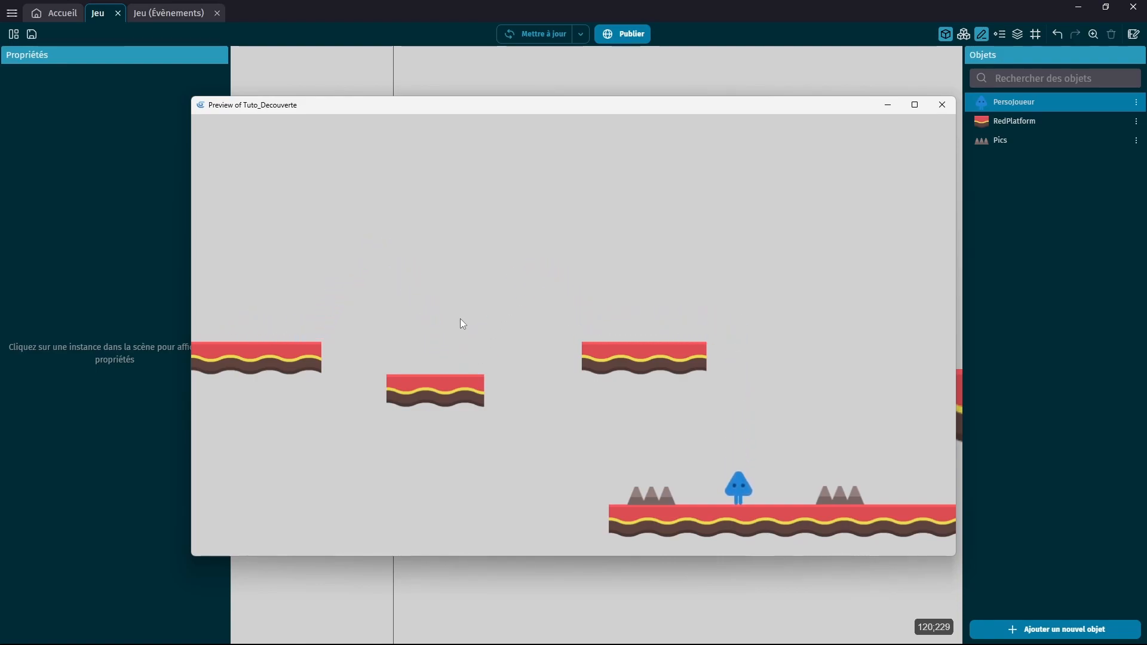
key(Right)
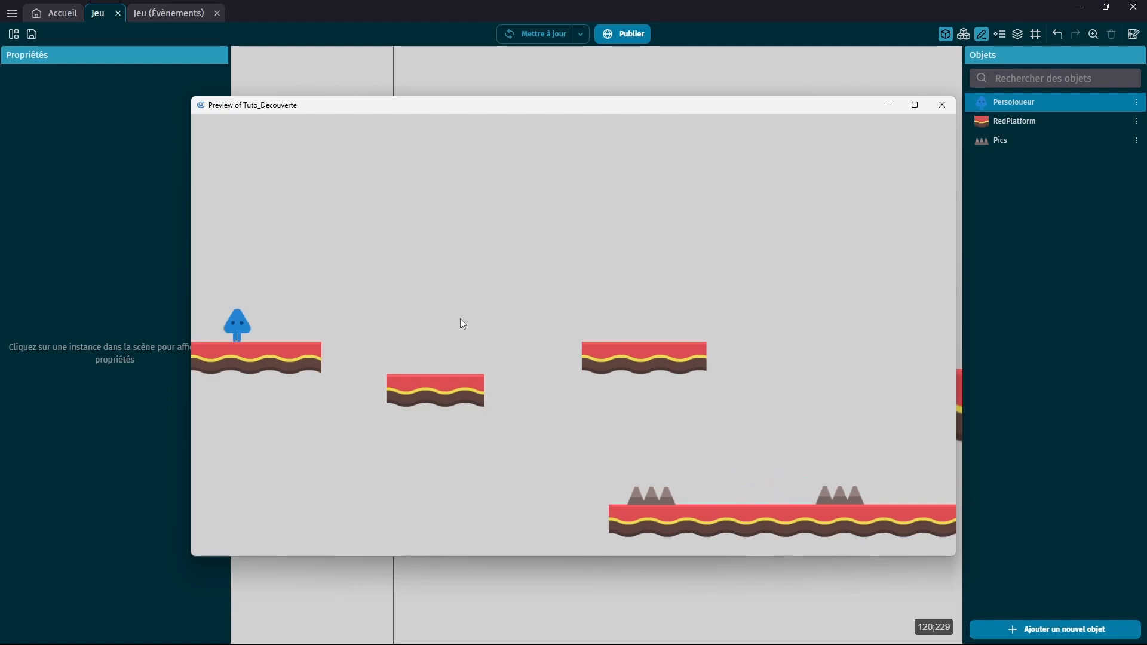
key(Right)
key(space)
key(space)
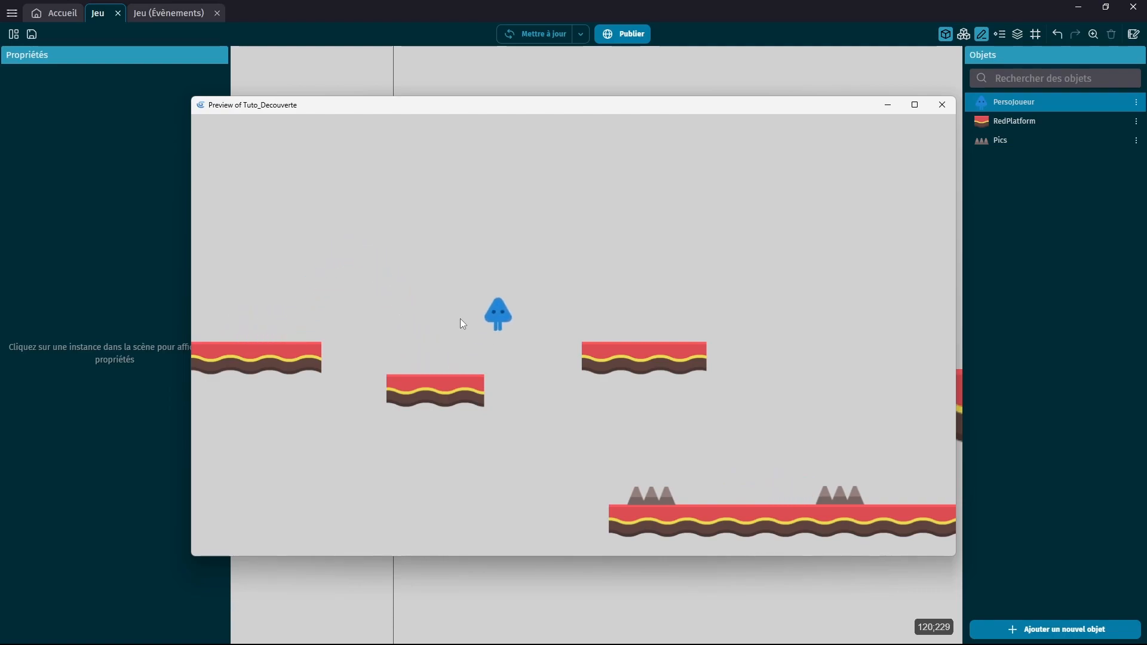
key(Right)
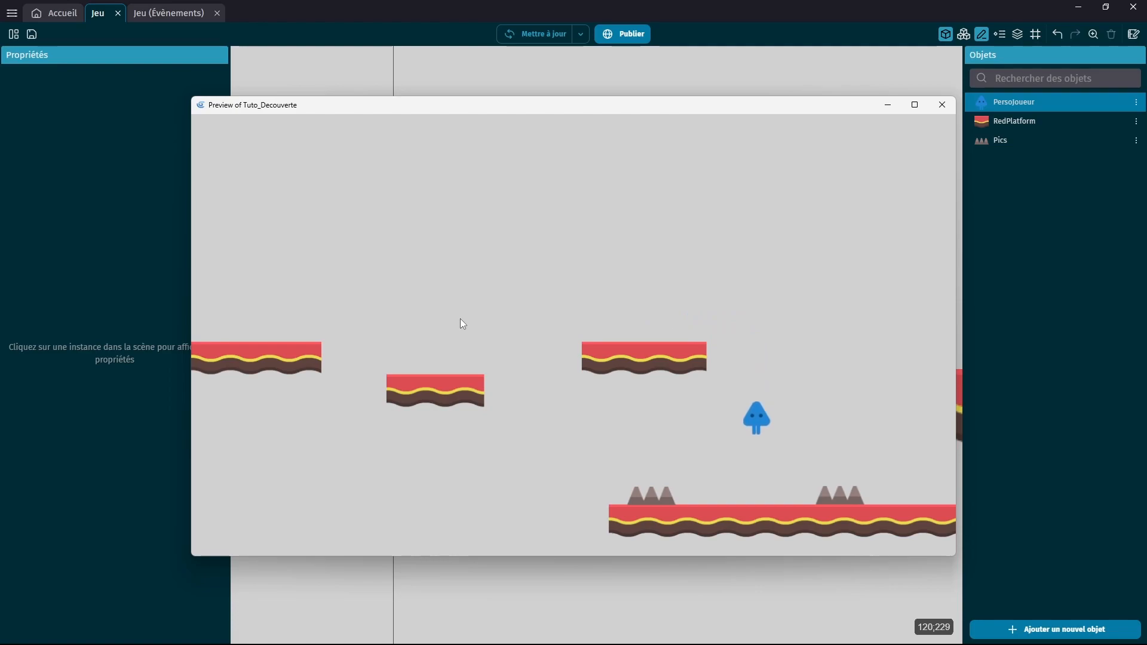
key(Right)
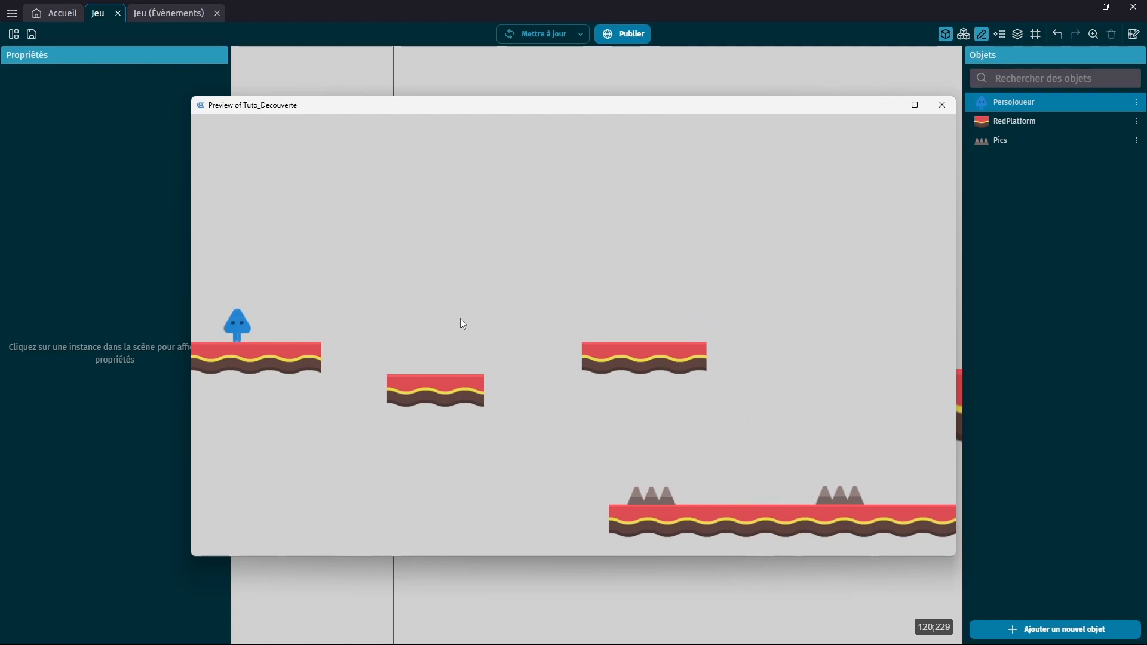
key(Right)
key(space)
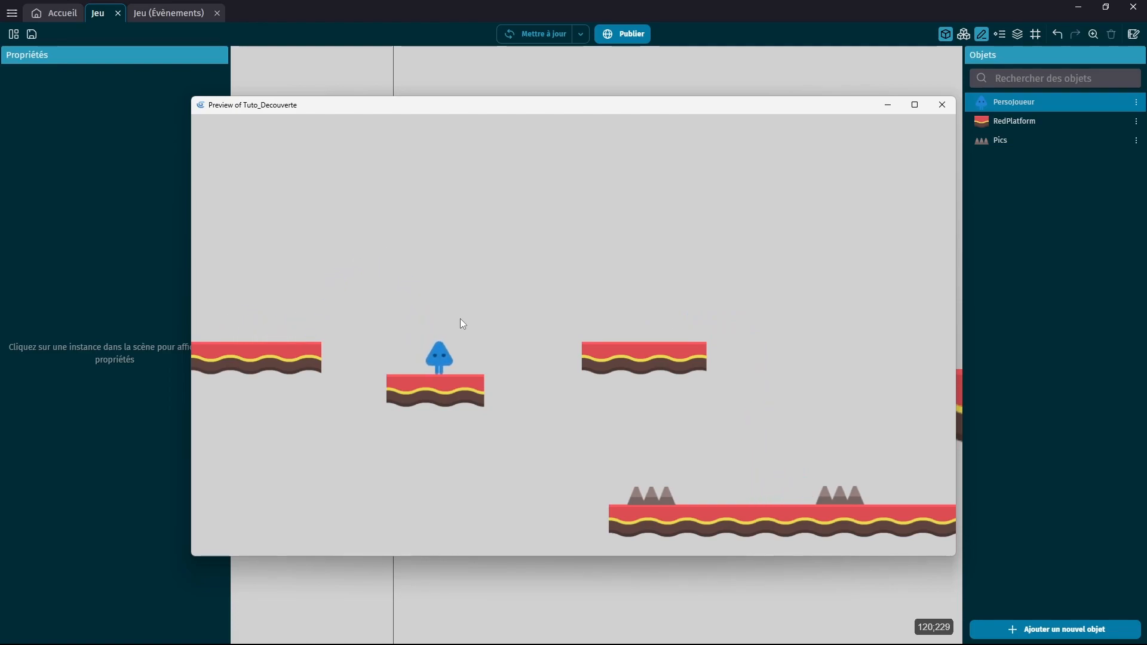
key(space)
key(Right)
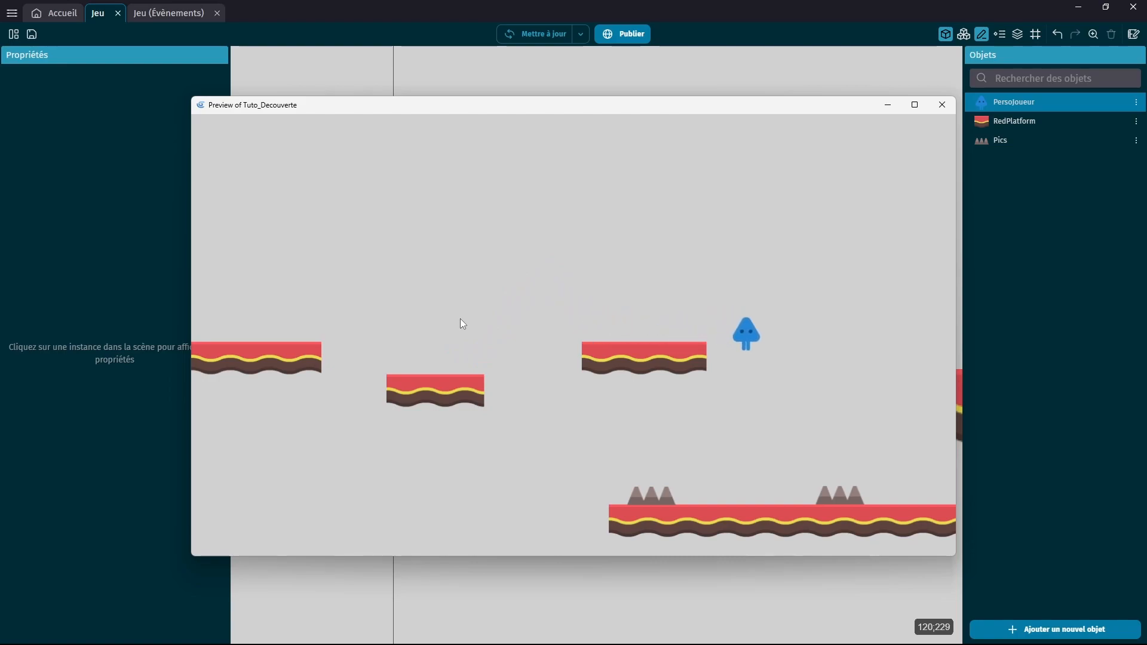
click(943, 105)
Save the project
scroll(741, 256, down, 3)
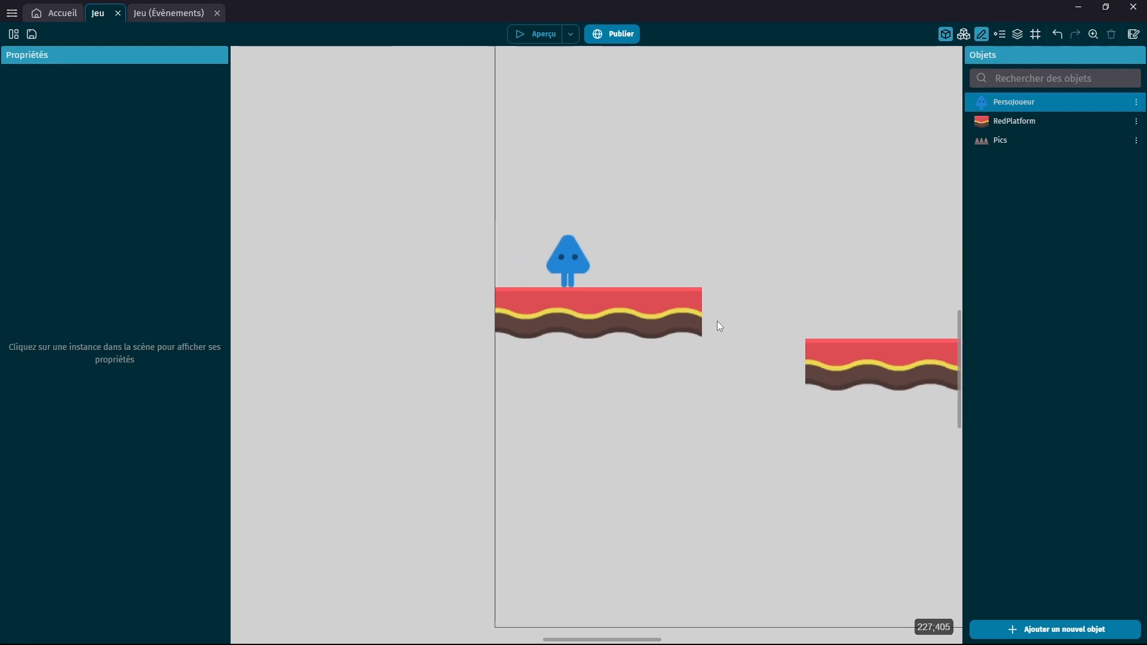
middle_drag(742, 328, 531, 363)
key(ctrl+s)
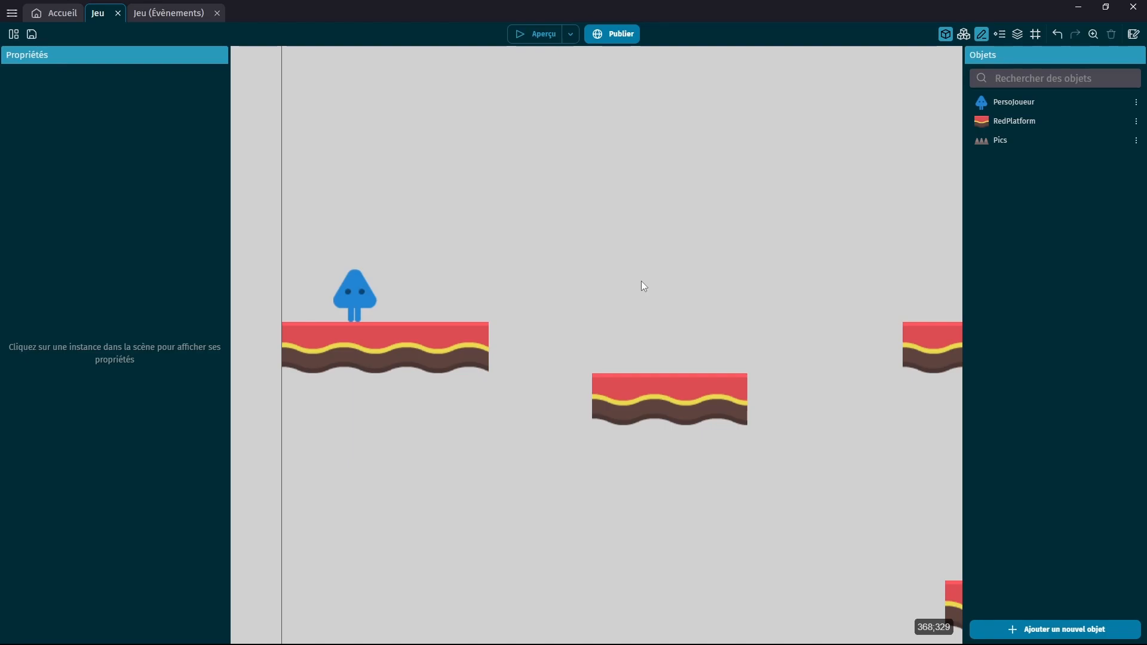
Review the names and sprites of all the animations defined for the PersoJoueur object
double_click(984, 108)
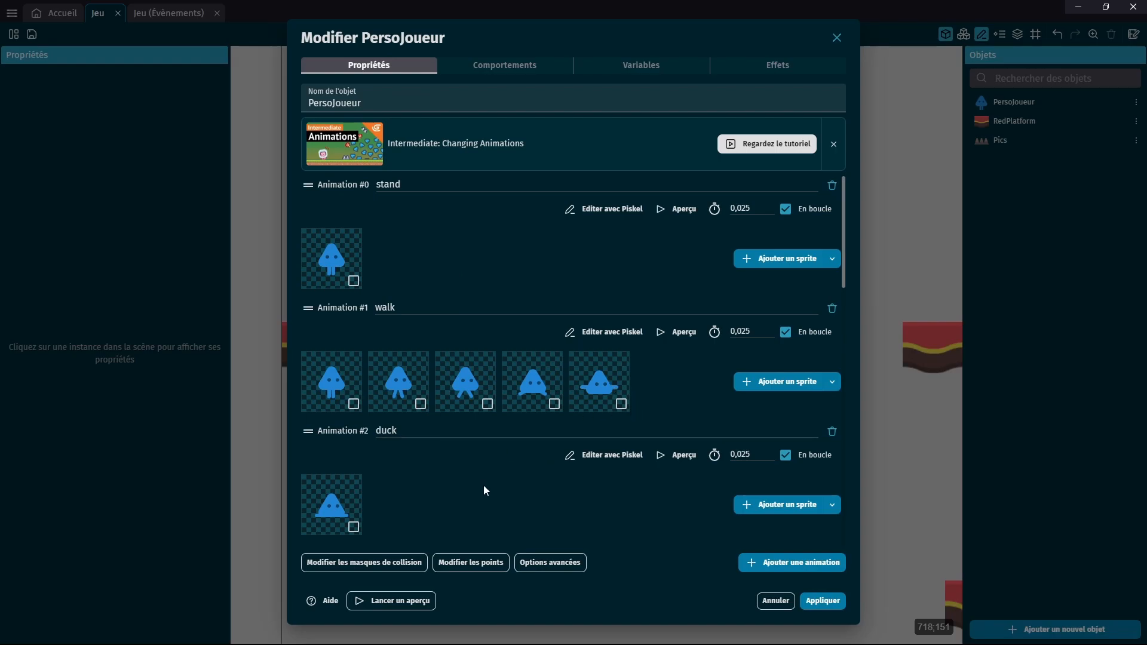
scroll(496, 462, down, 8)
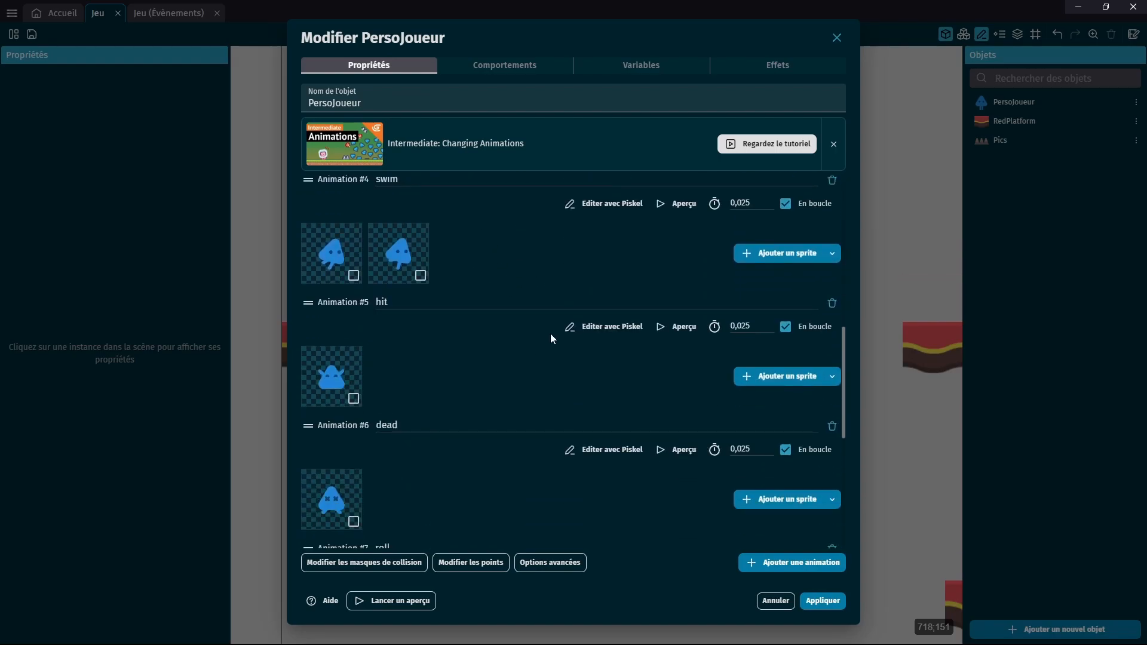
scroll(514, 352, down, 6)
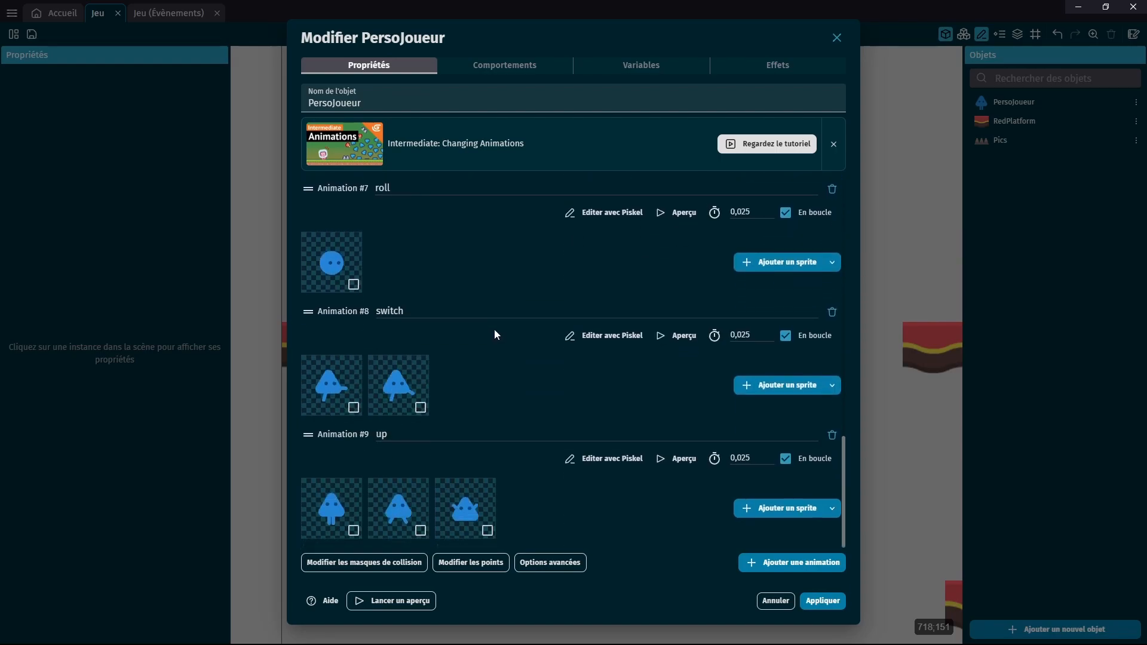
scroll(521, 421, down, 1)
scroll(411, 405, up, 15)
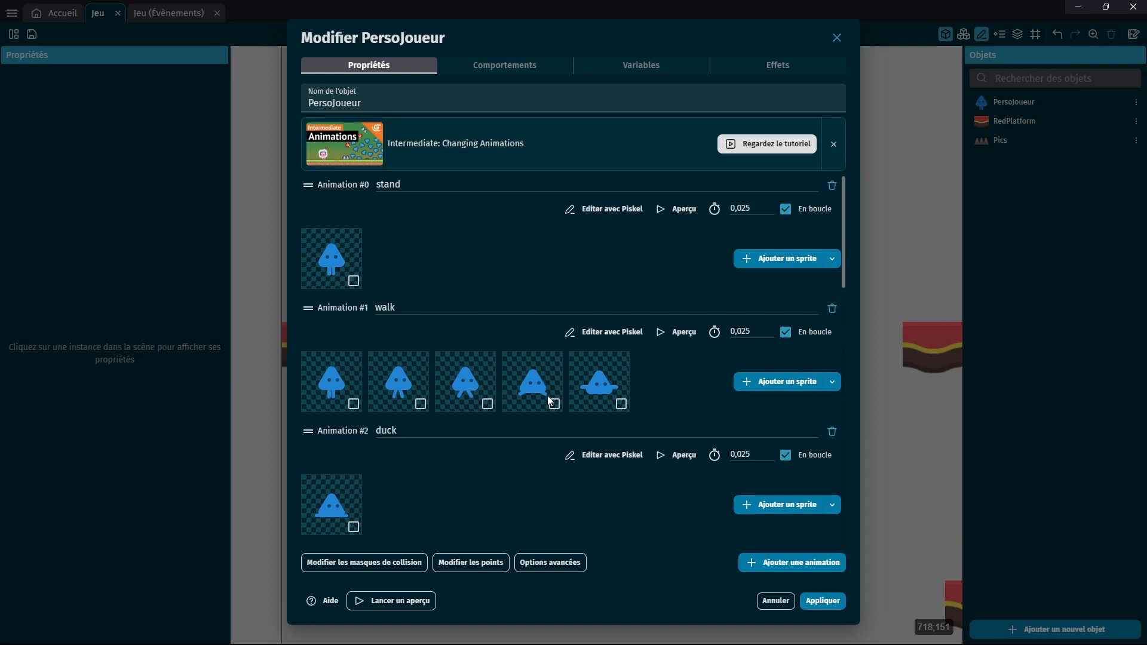
scroll(537, 398, down, 3)
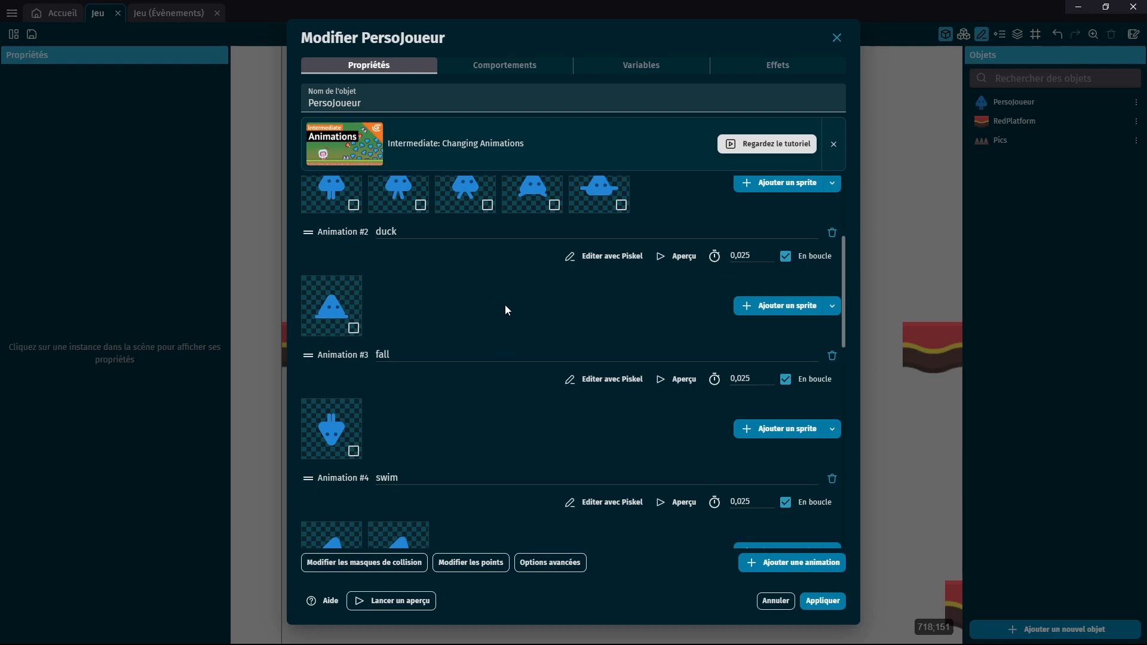
scroll(504, 305, down, 2)
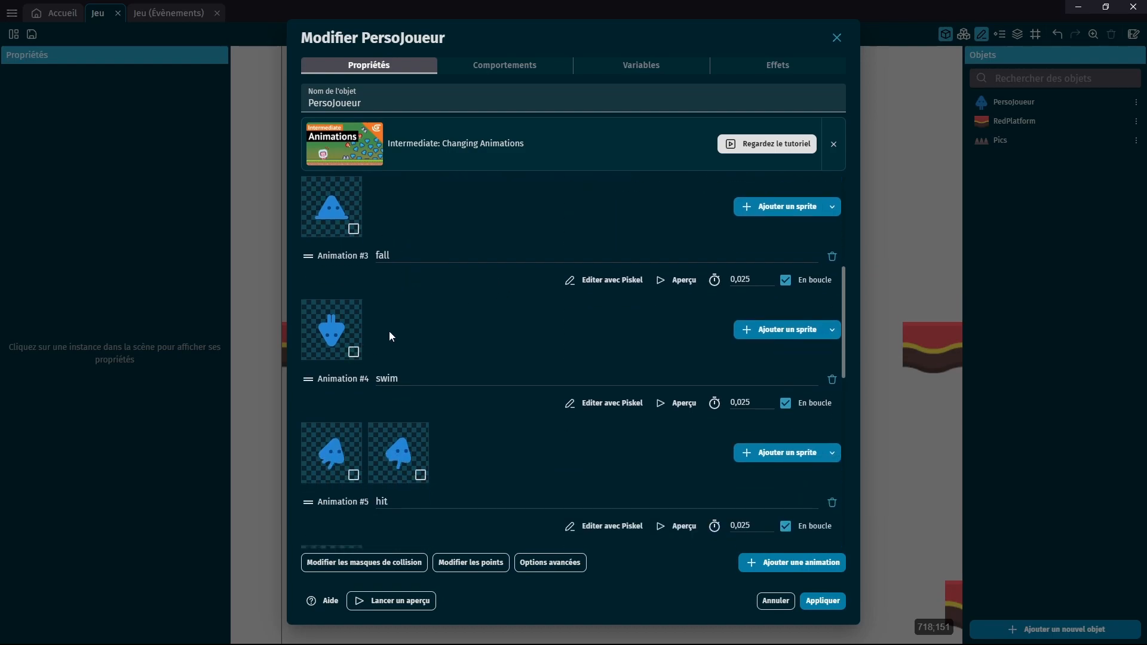
scroll(490, 420, down, 4)
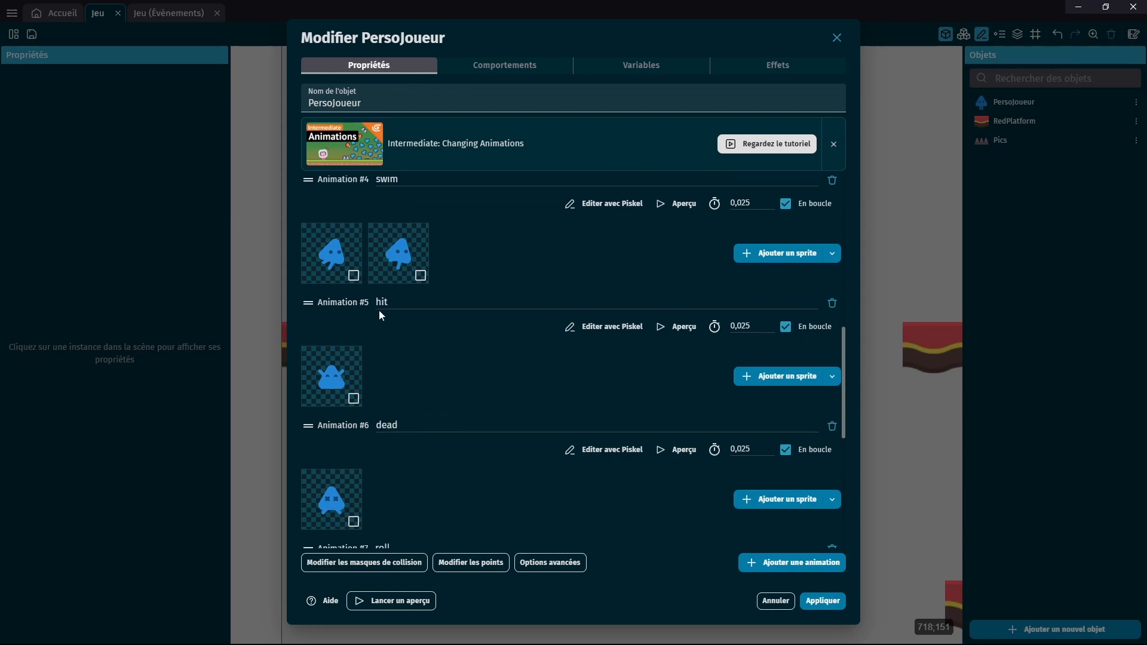
scroll(411, 343, down, 2)
scroll(412, 414, down, 4)
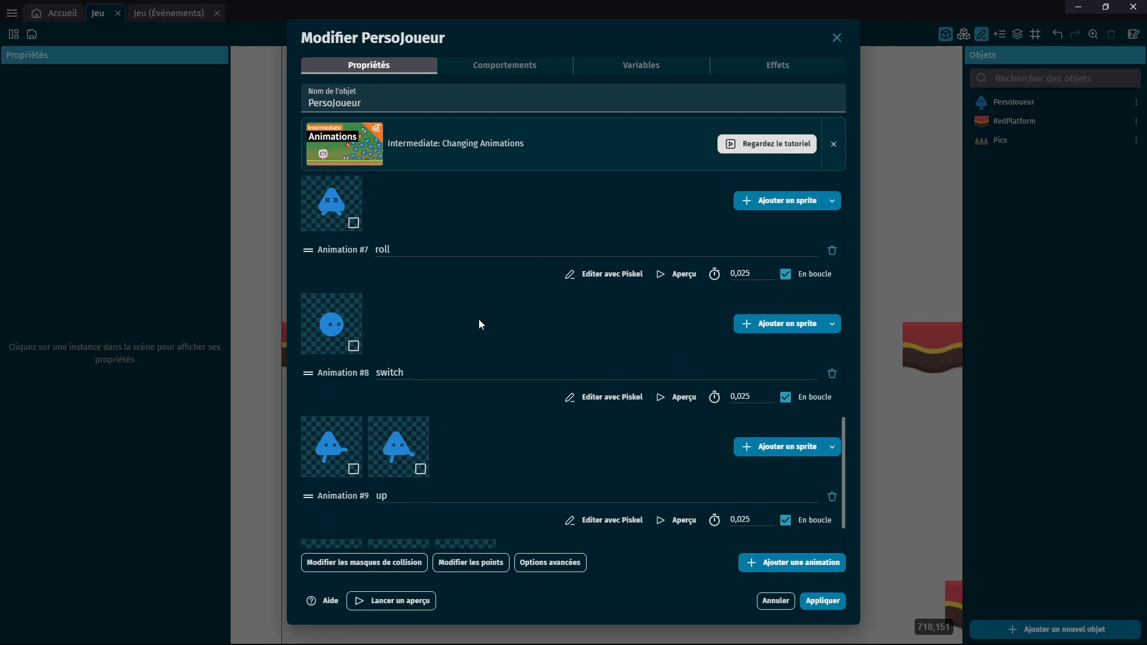
scroll(480, 324, up, 15)
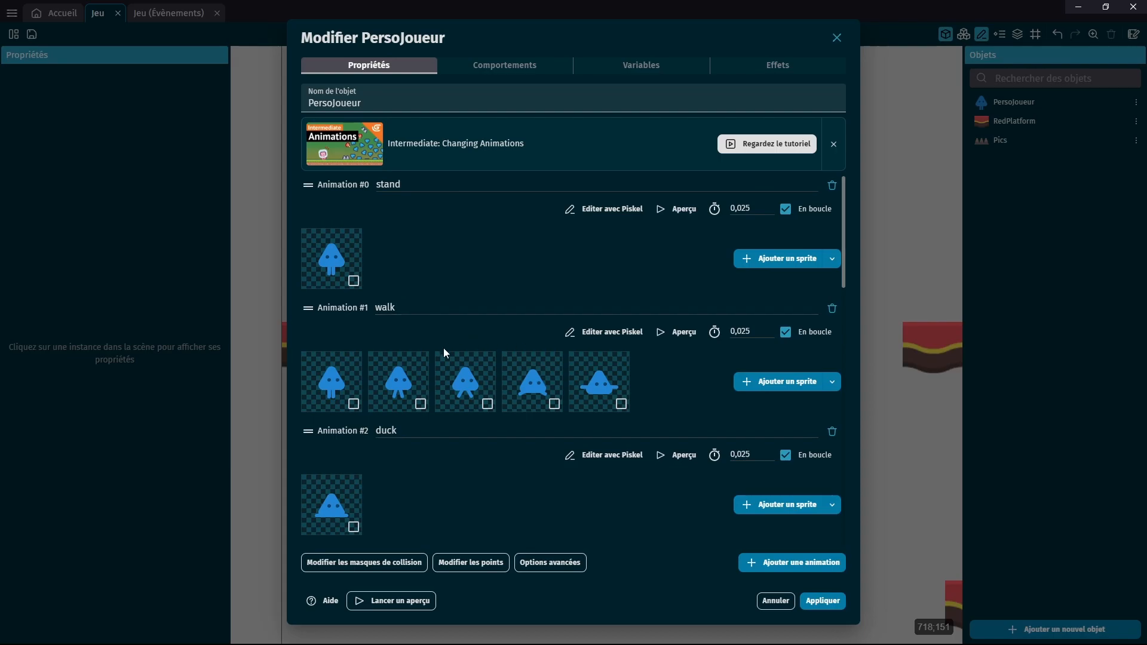
scroll(455, 313, down, 10)
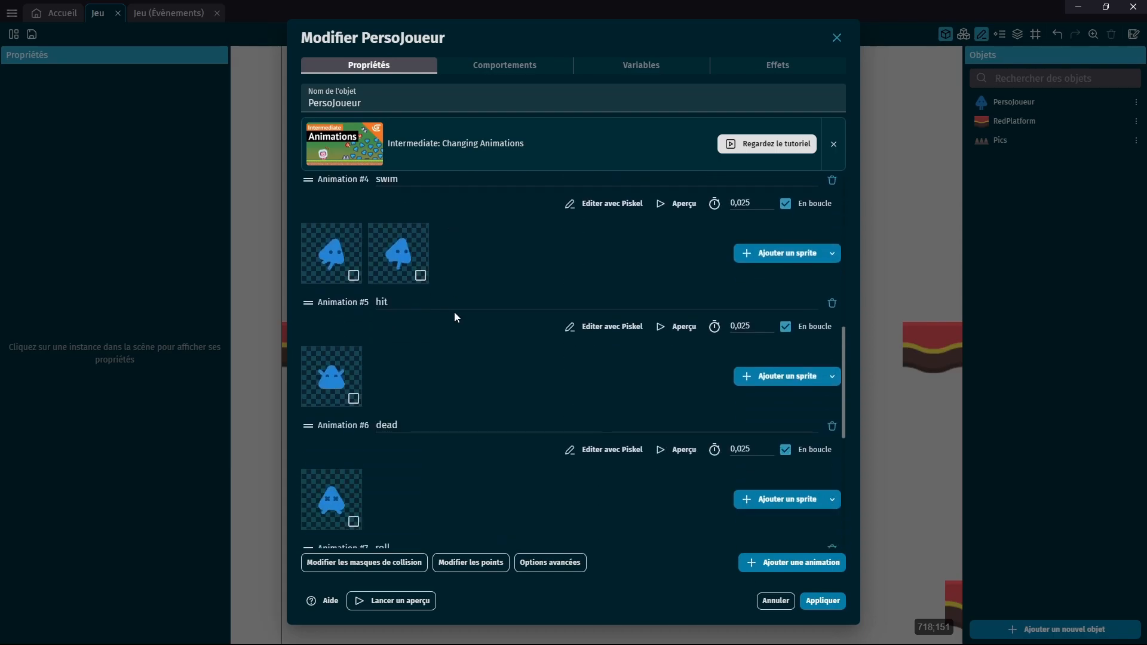
scroll(454, 317, down, 3)
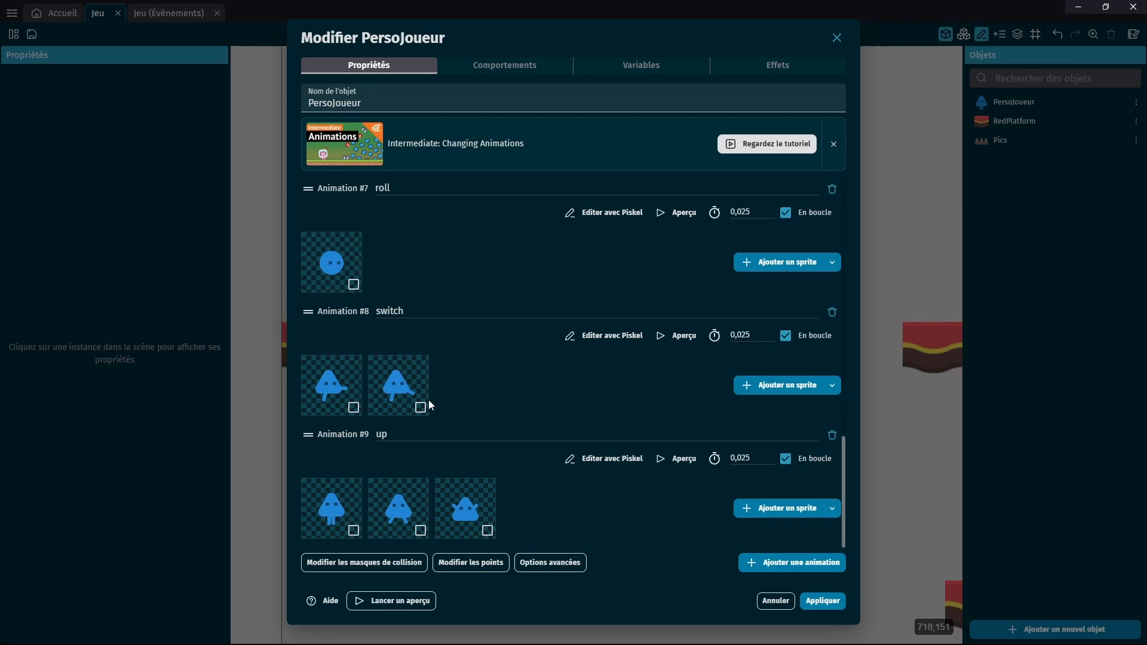
scroll(433, 412, up, 15)
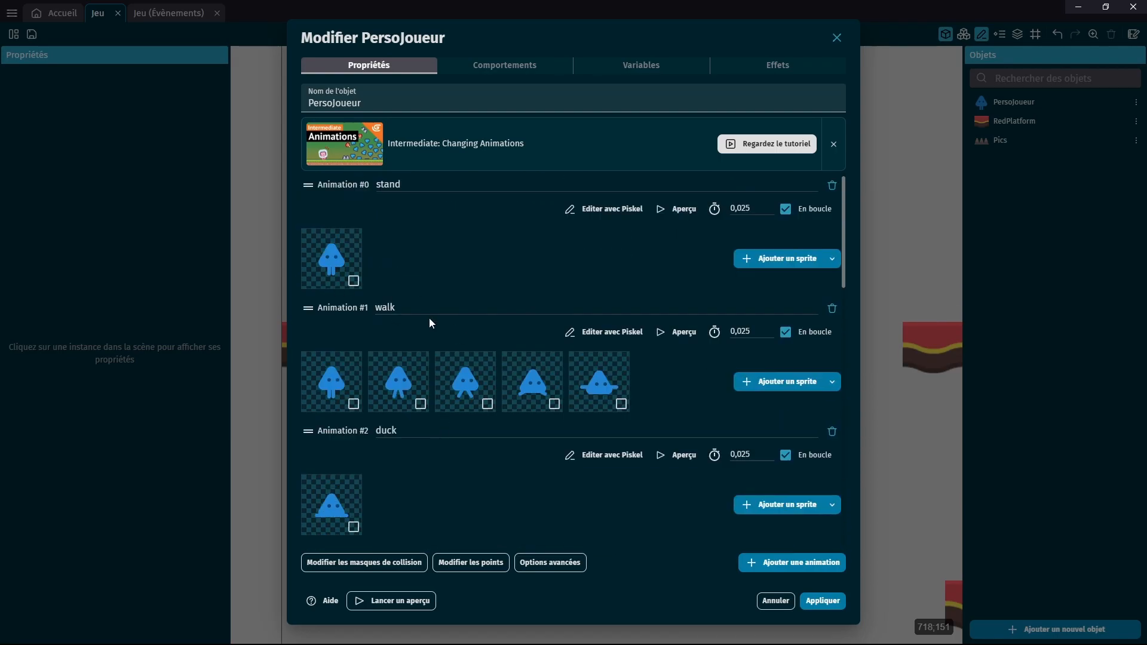
click(821, 603)
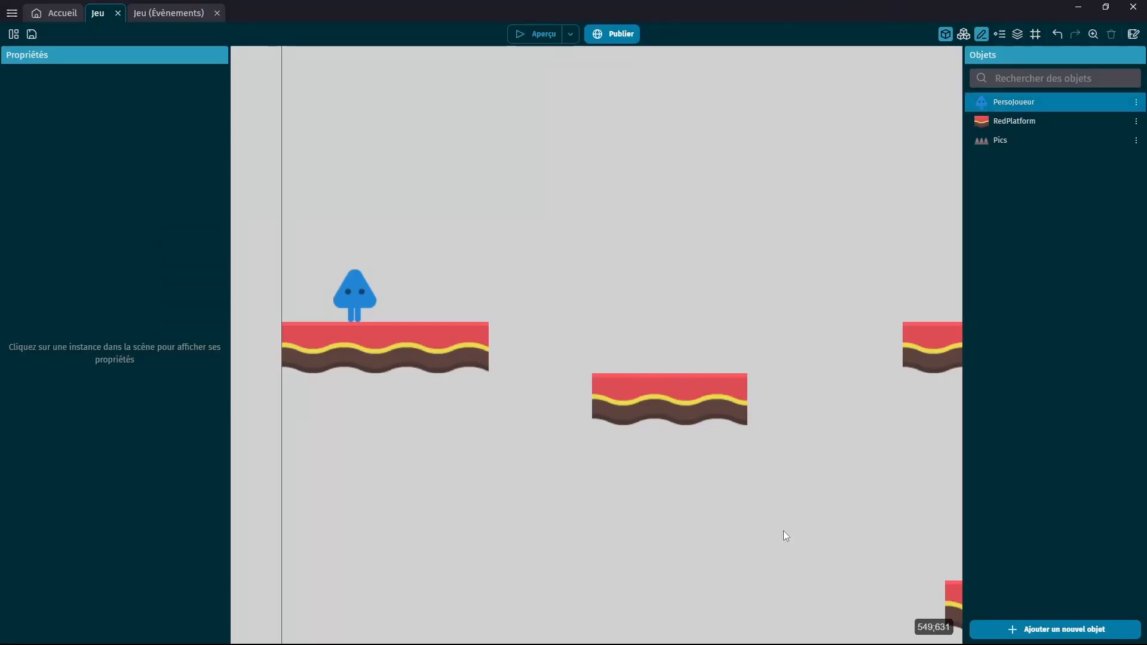
Add a new event to the Jeu scene's events with the PersoJoueur condition "Est entrain de bouger"
click(160, 15)
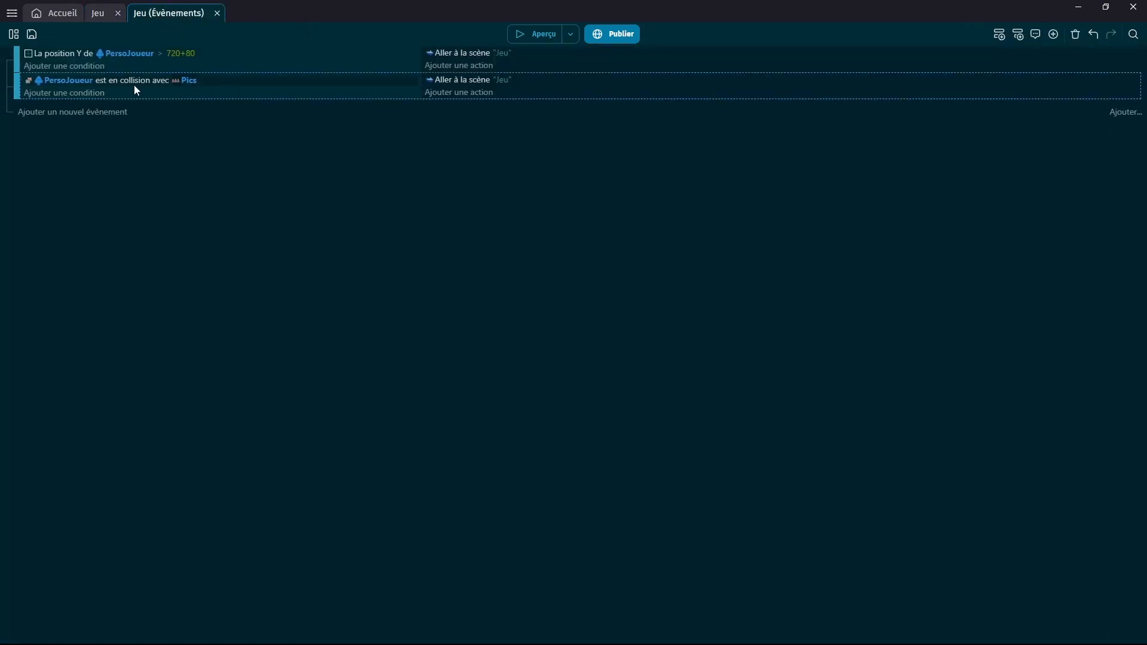
click(70, 113)
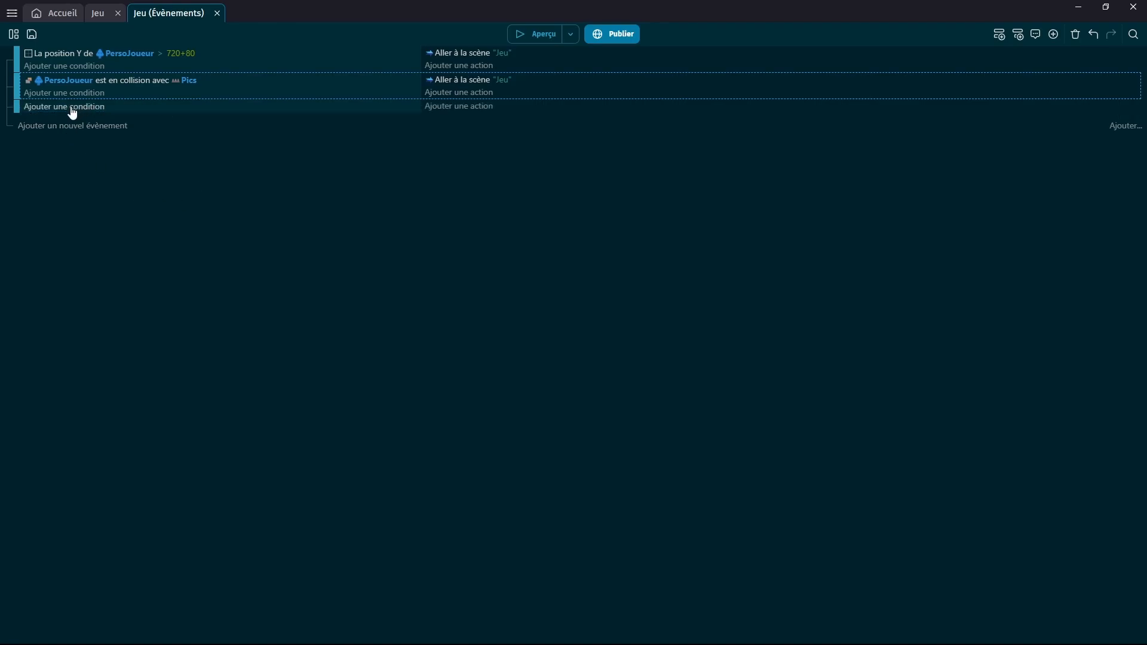
click(73, 108)
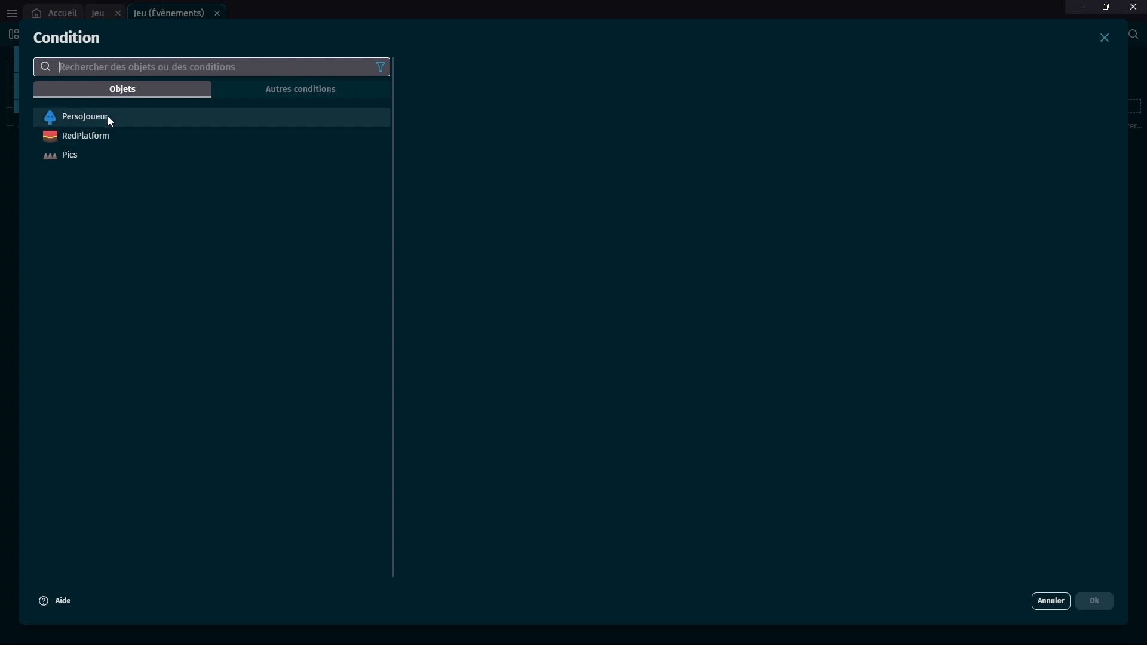
click(111, 123)
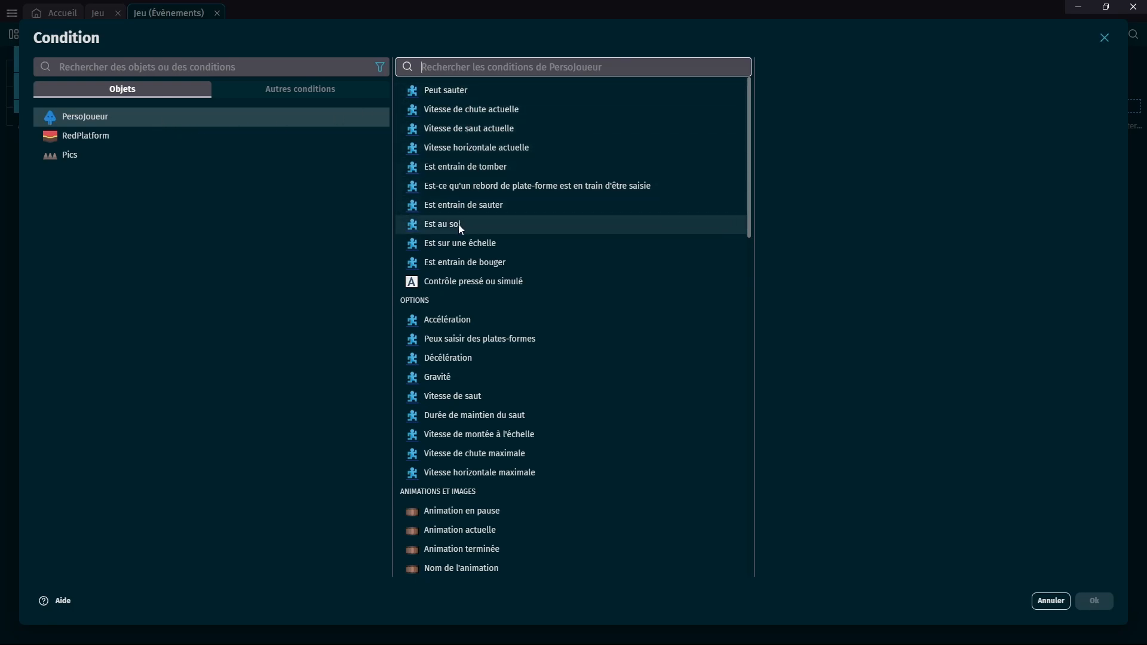
click(457, 264)
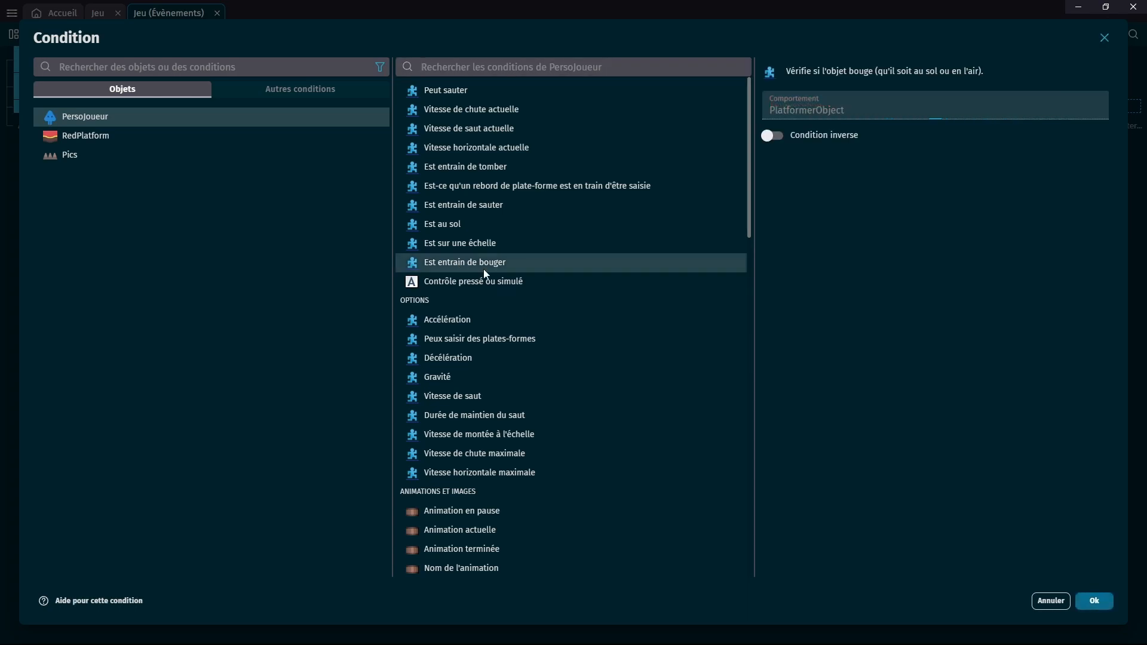
click(1095, 603)
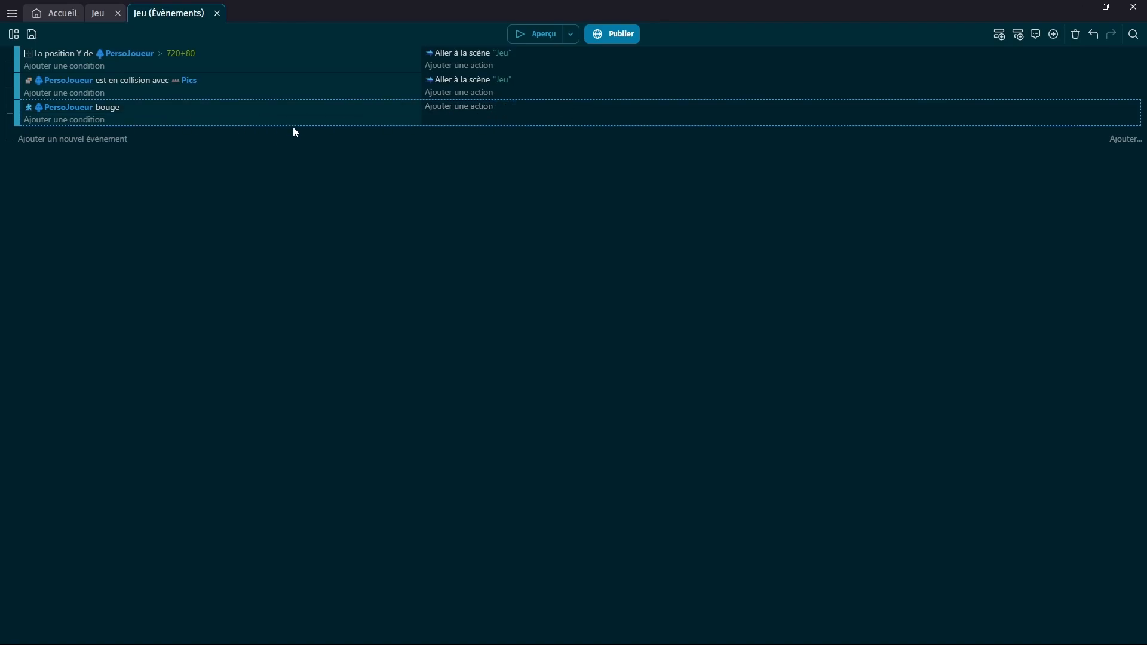
Add a sub-event under the PersoJoueur movement event with the PersoJoueur condition "Est au sol"
right_click(173, 118)
right_click(147, 122)
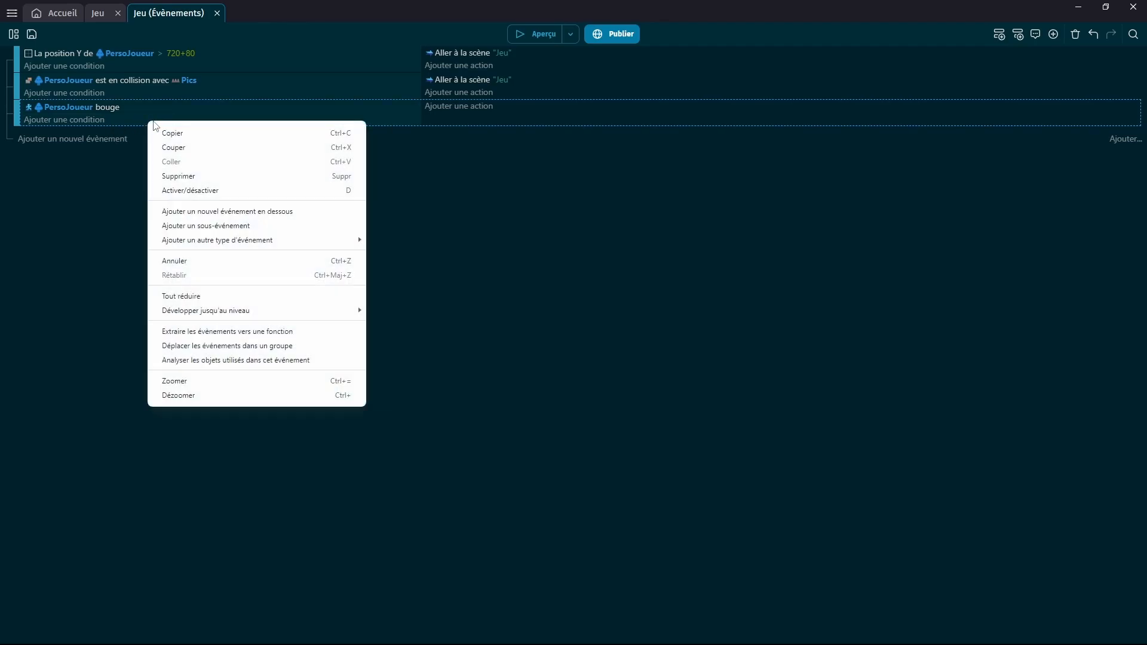
click(265, 227)
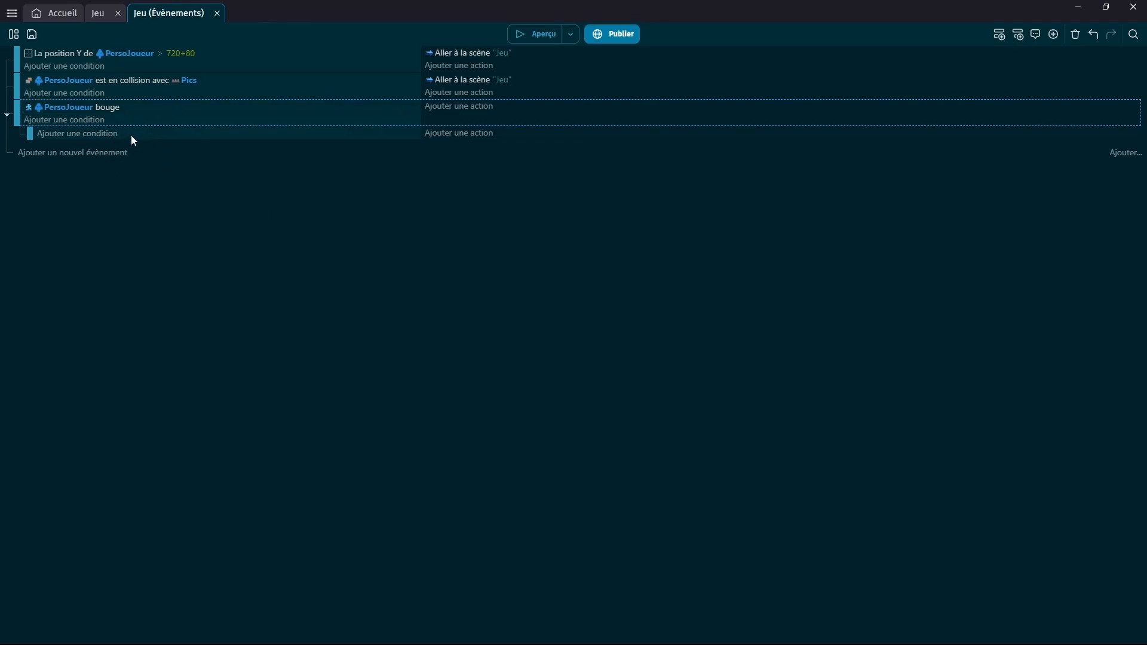
click(101, 137)
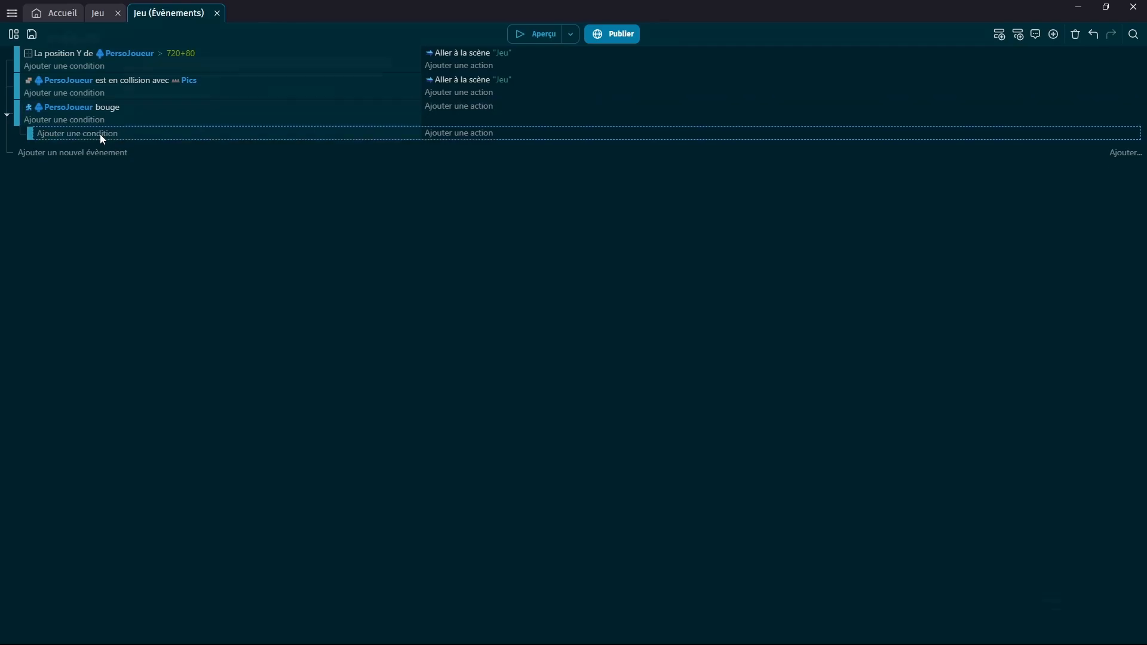
click(116, 113)
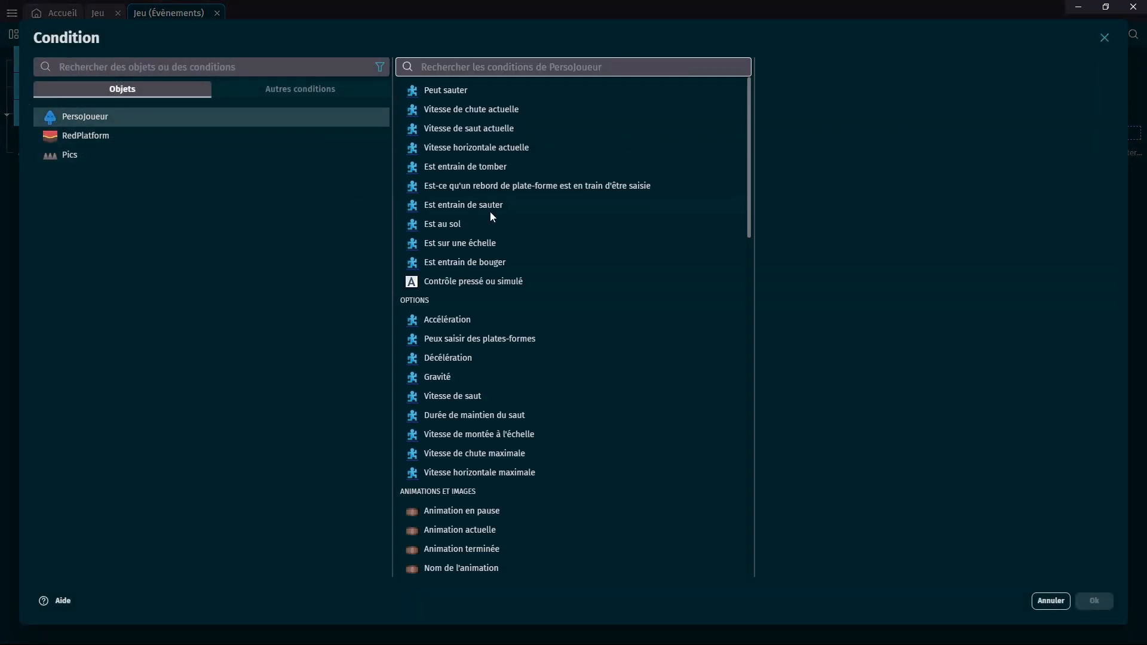
click(537, 226)
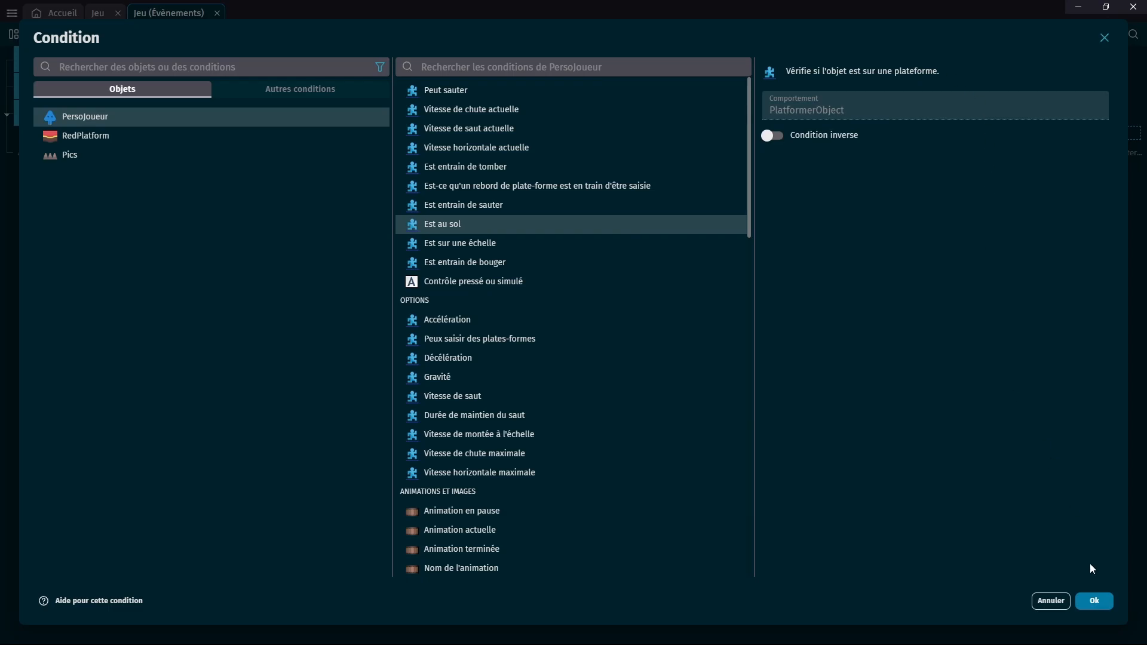
click(1093, 602)
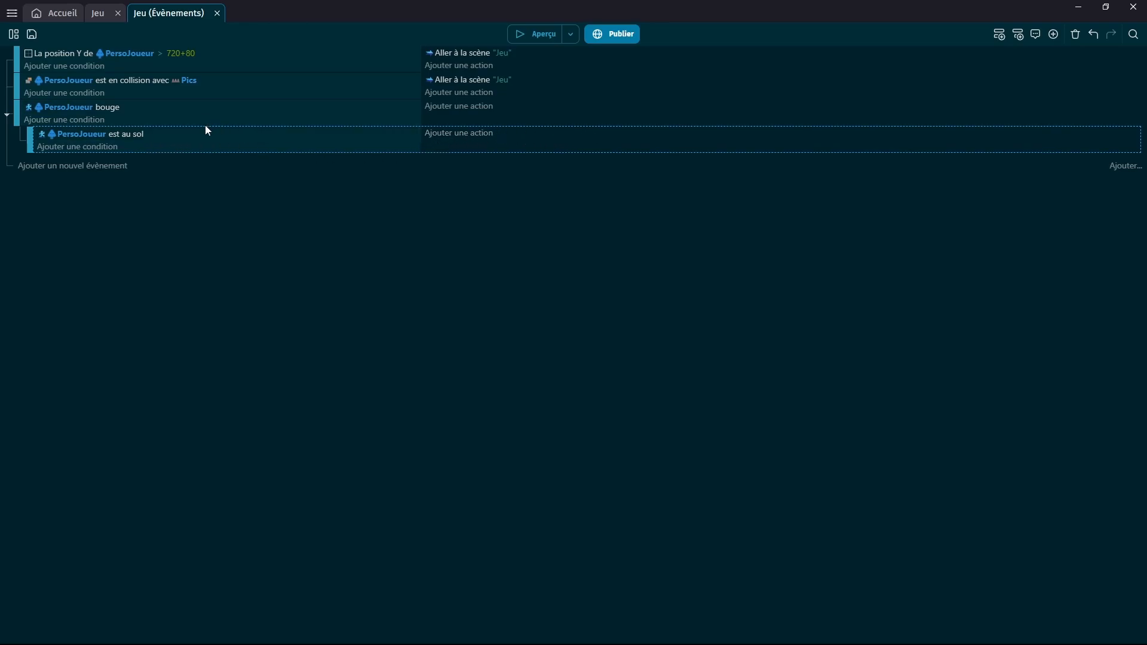
right_click(180, 117)
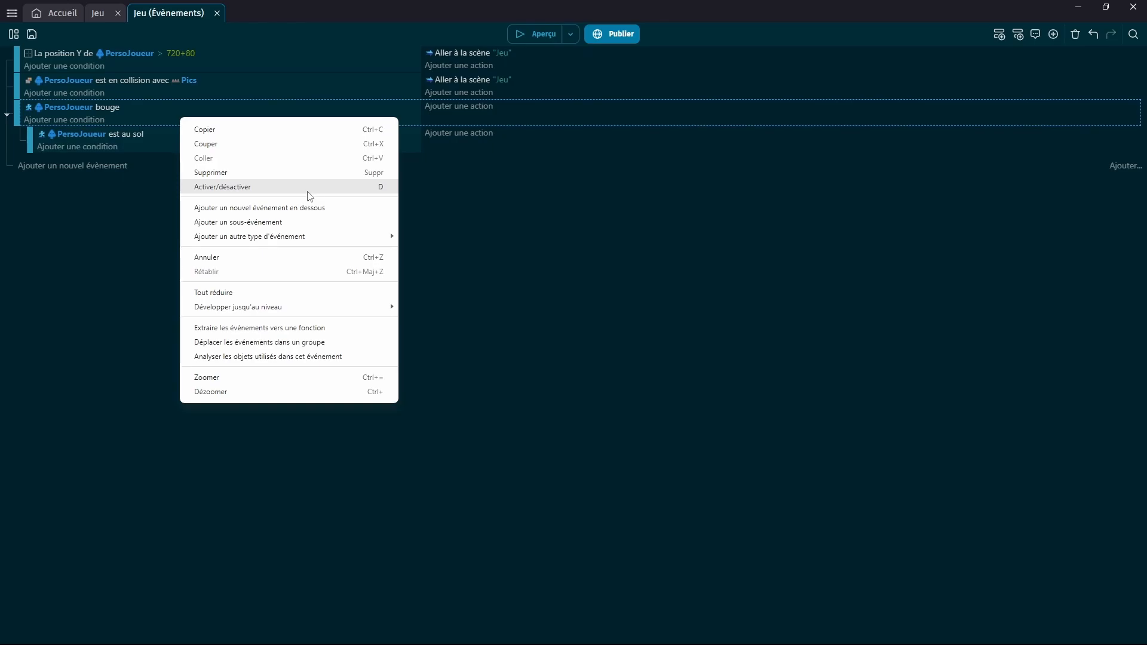
click(290, 223)
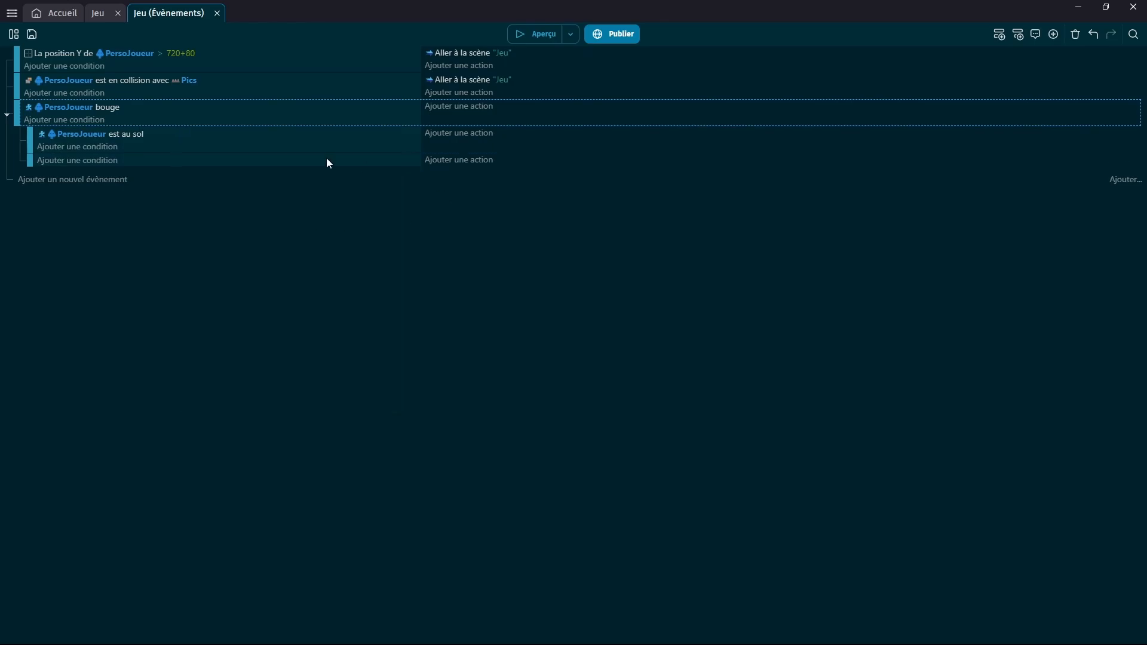
click(106, 162)
click(114, 118)
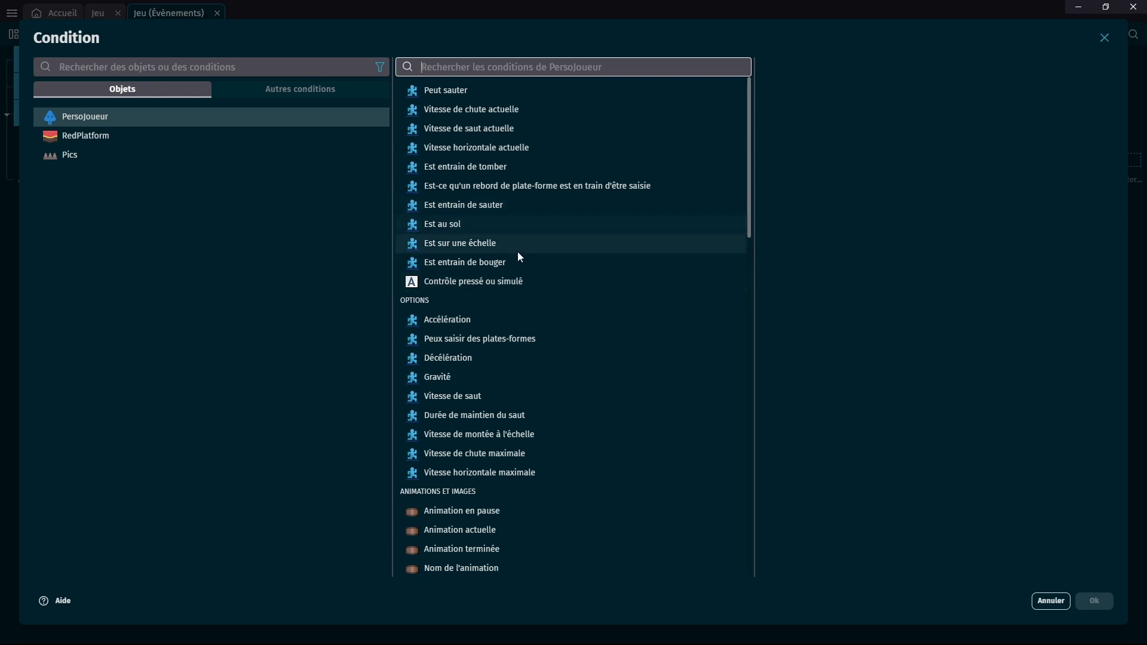
click(500, 245)
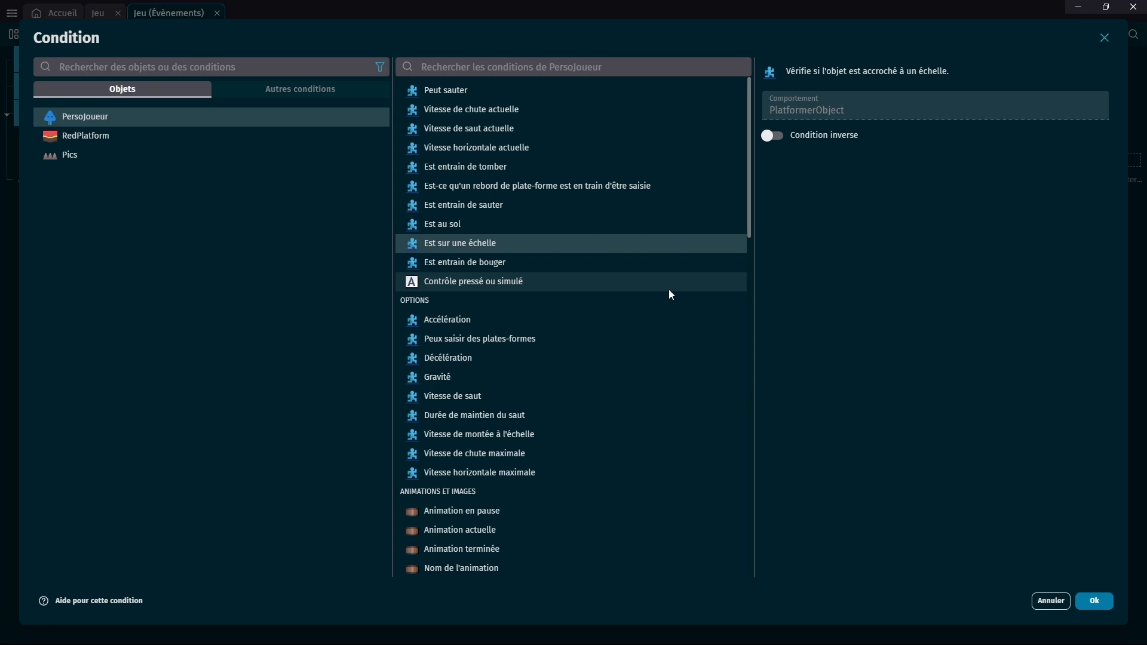
click(1051, 601)
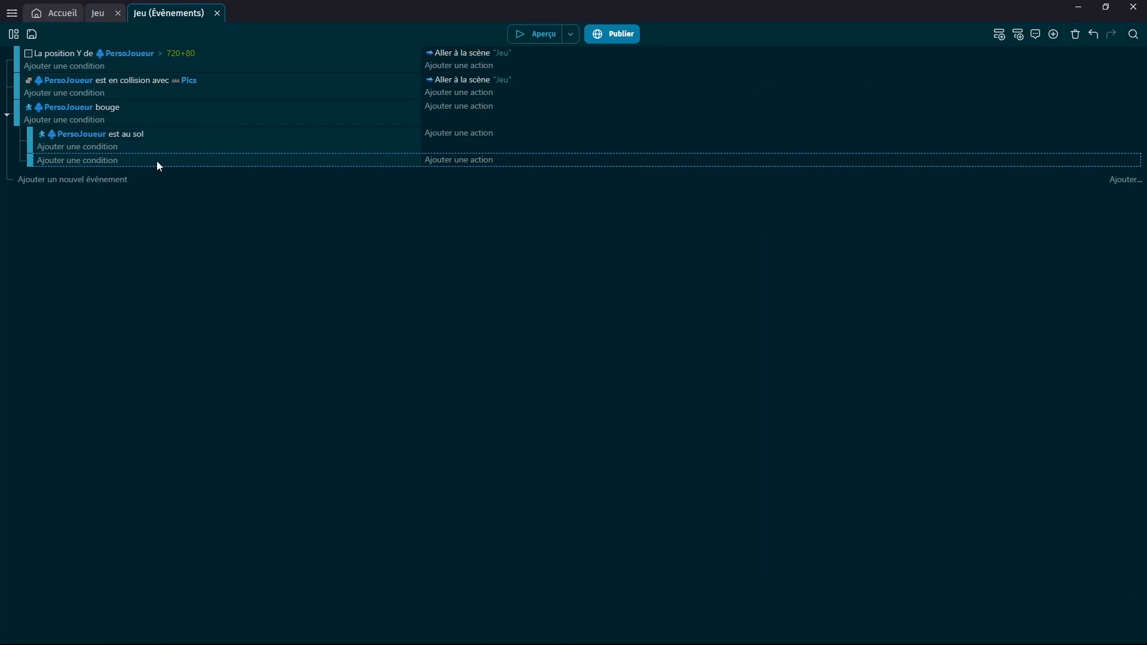
key(Delete)
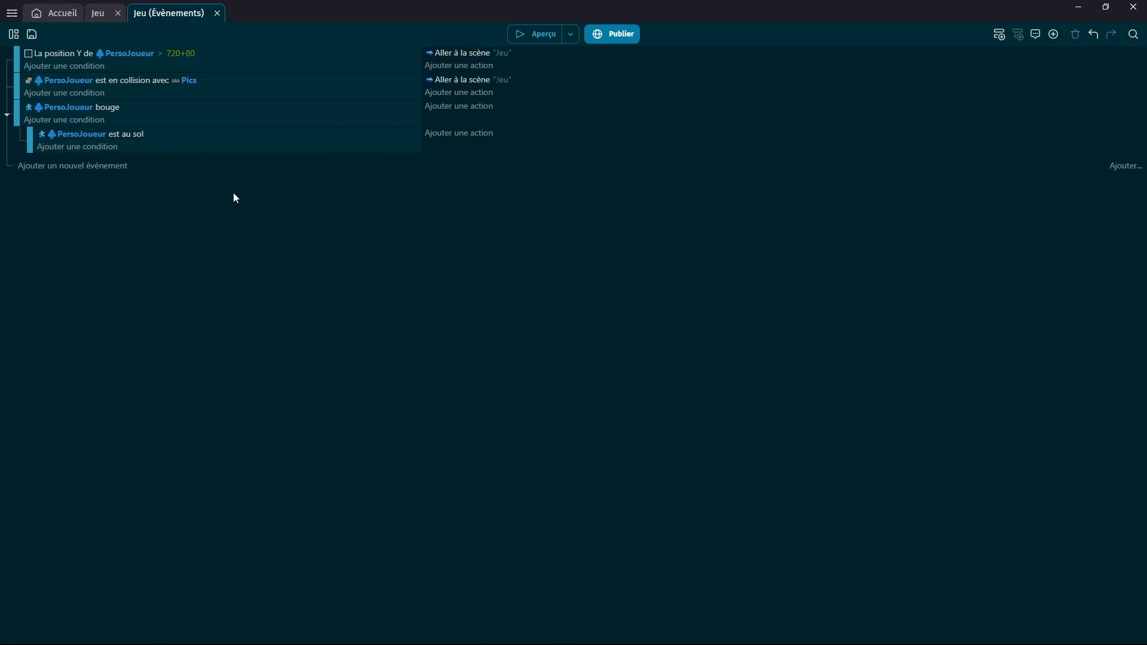
Move the "est au sol" condition from the sub-event into the parent movement event and delete the emptied sub-event
drag(75, 138, 70, 119)
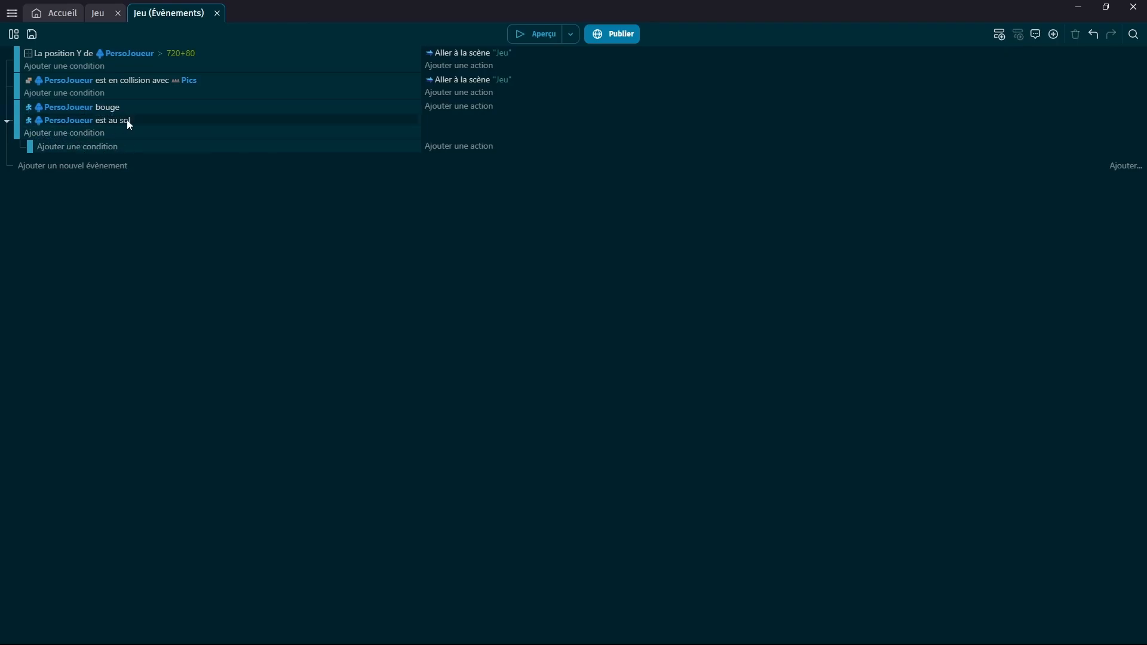
click(167, 149)
key(Delete)
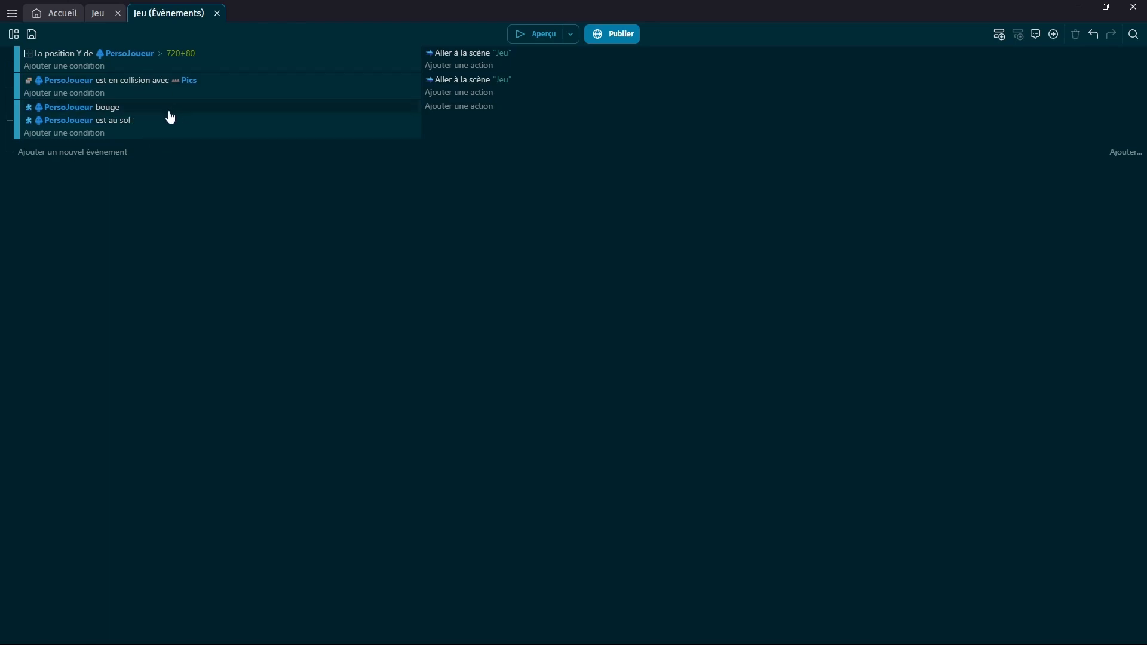
Add the PersoJoueur action "Changer l'animation (par son nom)" to the movement event, with "walk" as the animation name
click(466, 110)
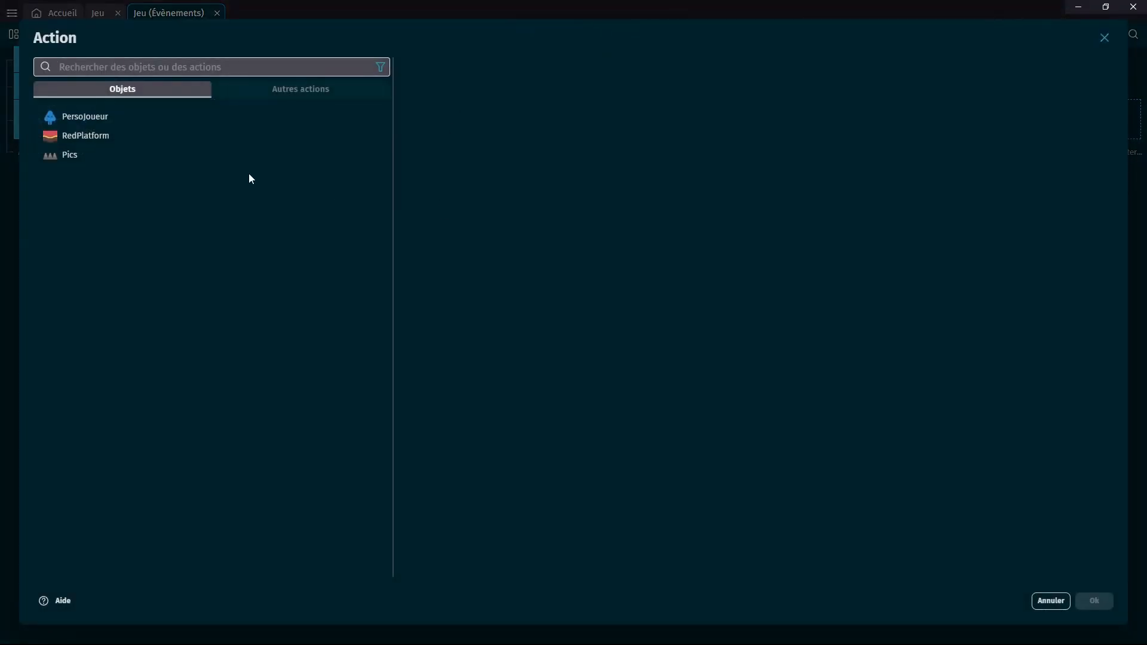
click(114, 117)
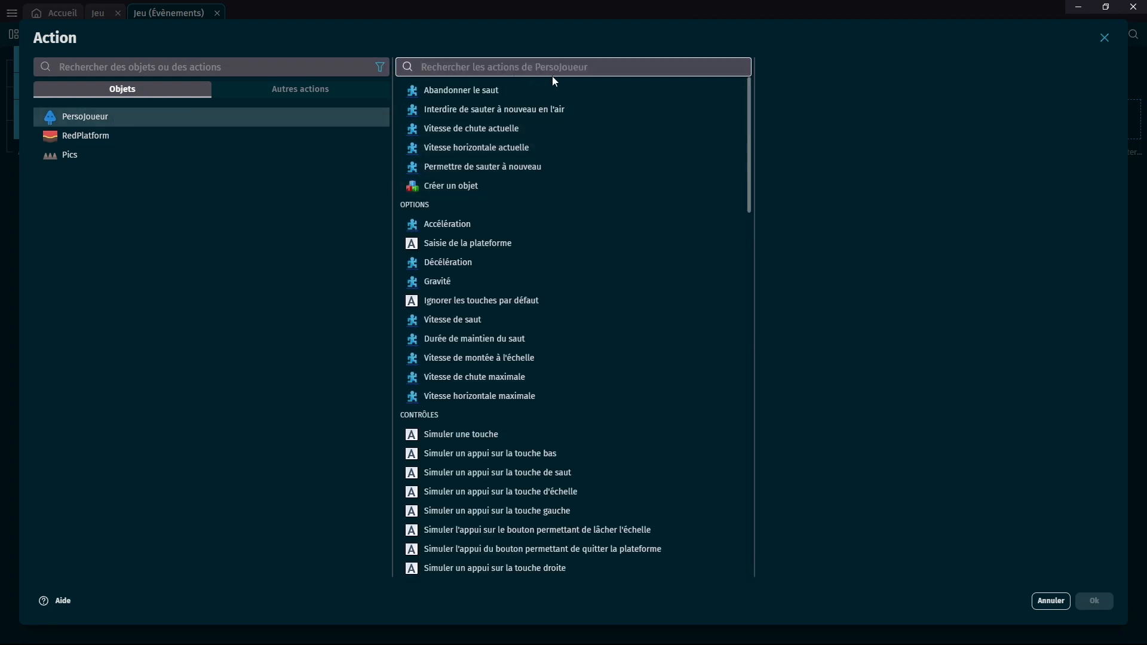
click(523, 64)
text(anim)
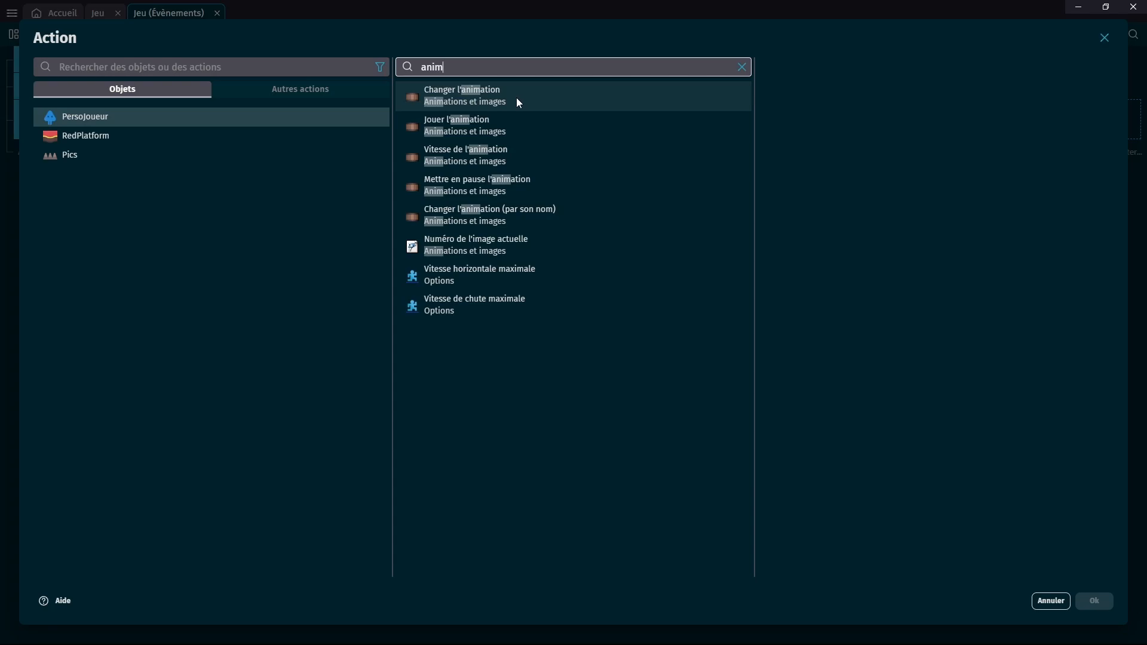
click(539, 217)
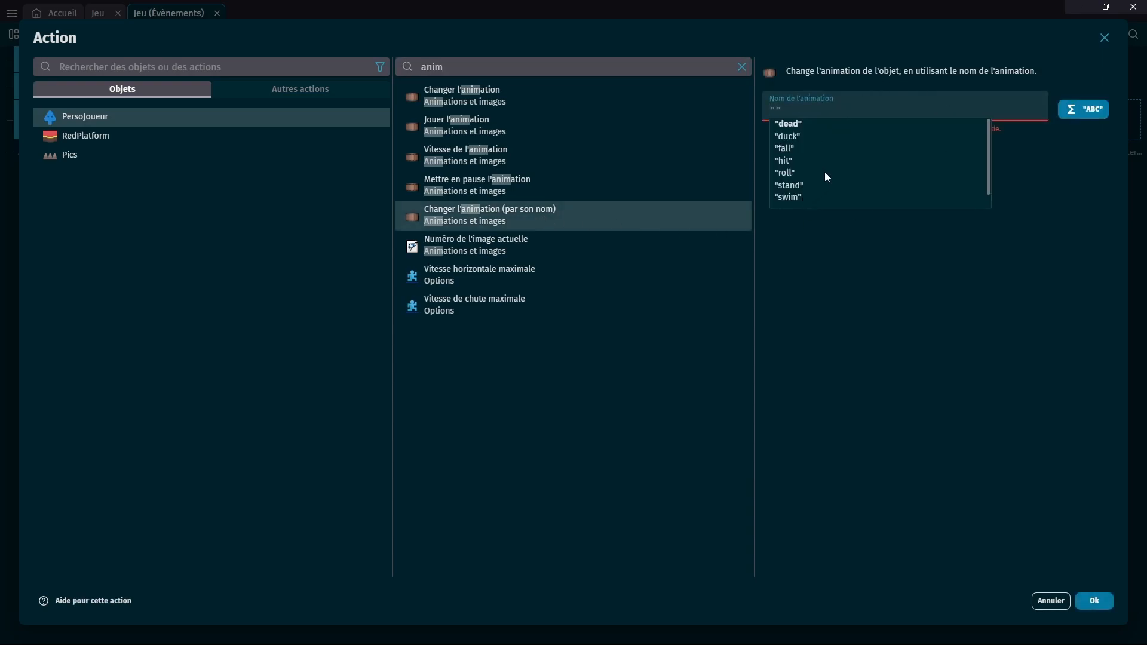
scroll(820, 182, down, 1)
scroll(818, 191, down, 1)
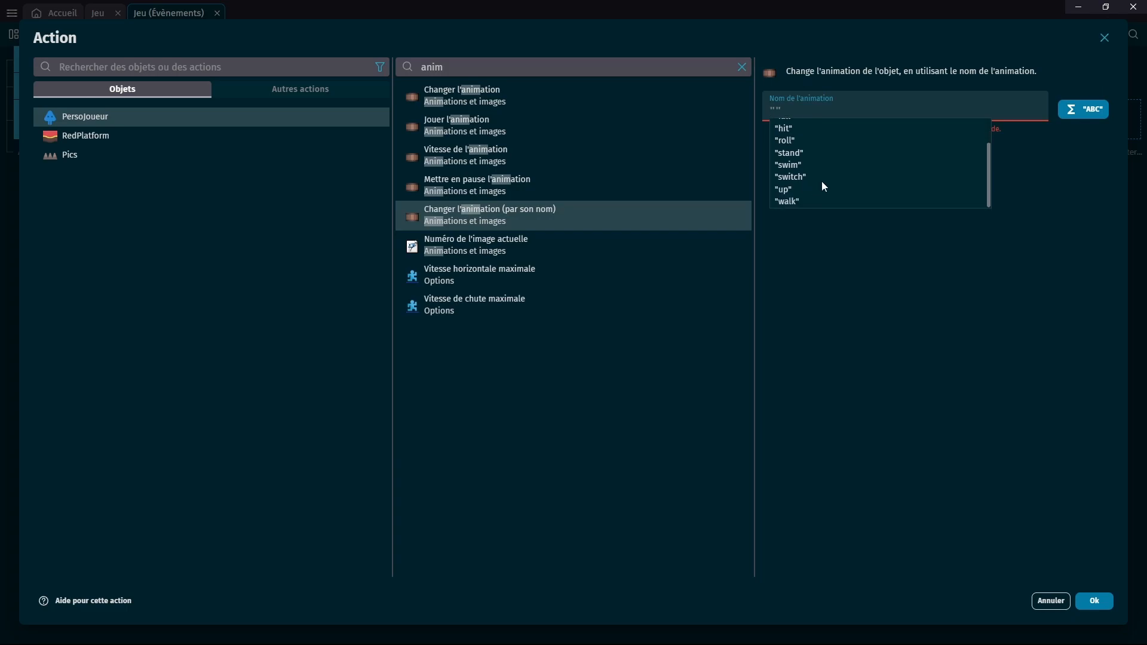
click(791, 202)
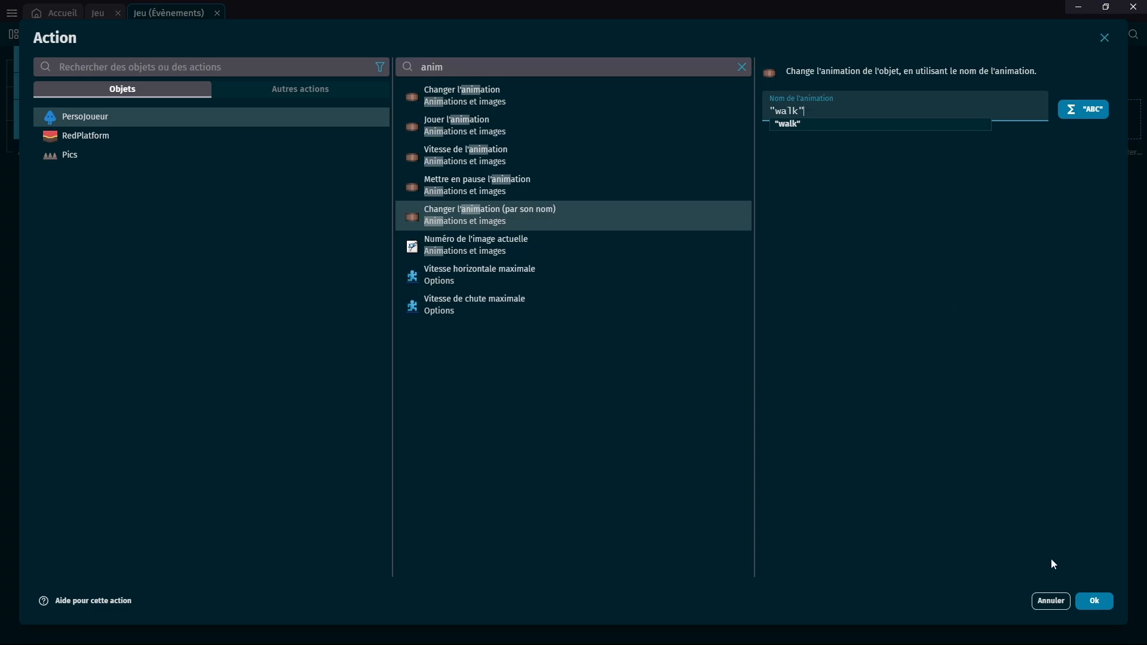
click(1095, 604)
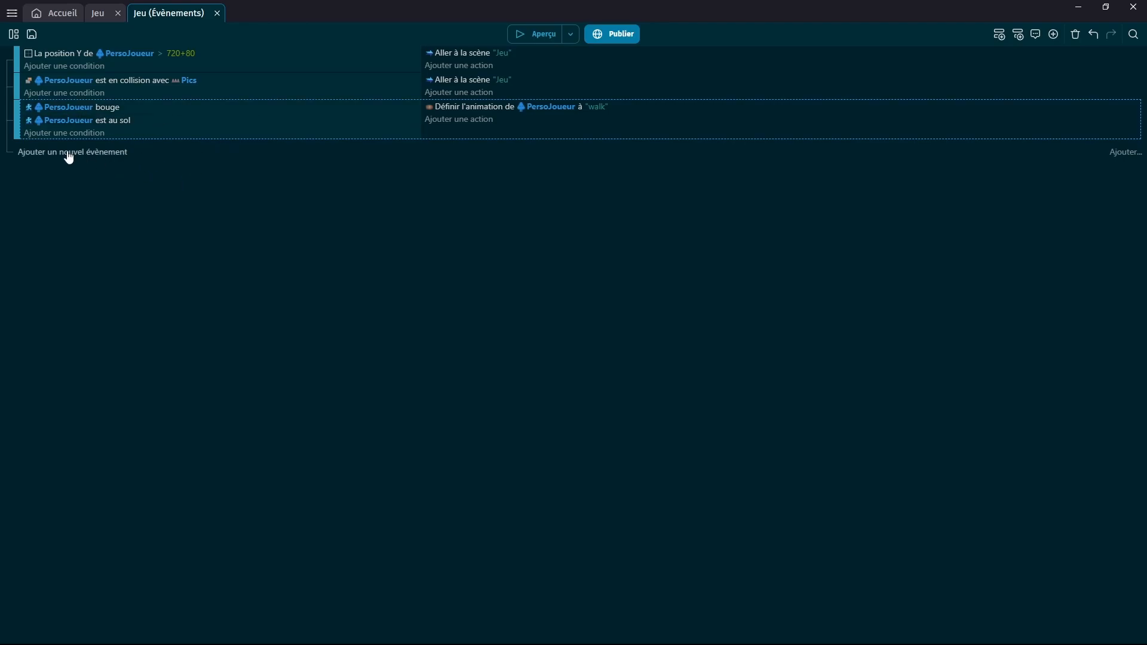
Add another new event below the walk event with the PersoJoueur condition "Est au sol"
click(90, 154)
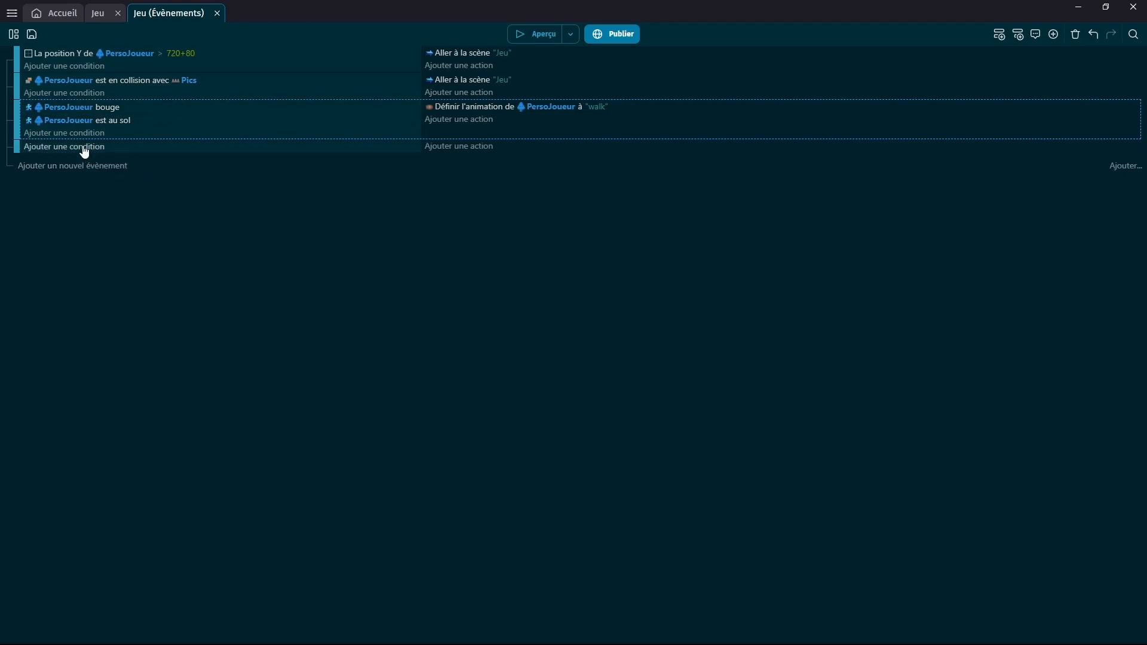
click(84, 149)
click(164, 118)
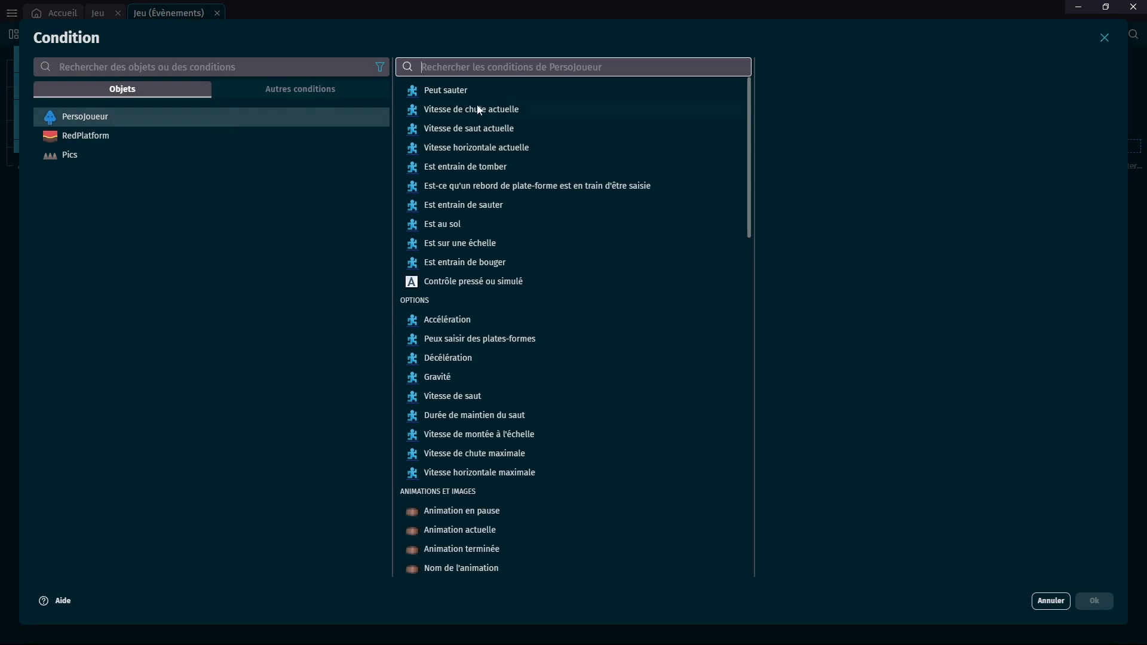
click(469, 224)
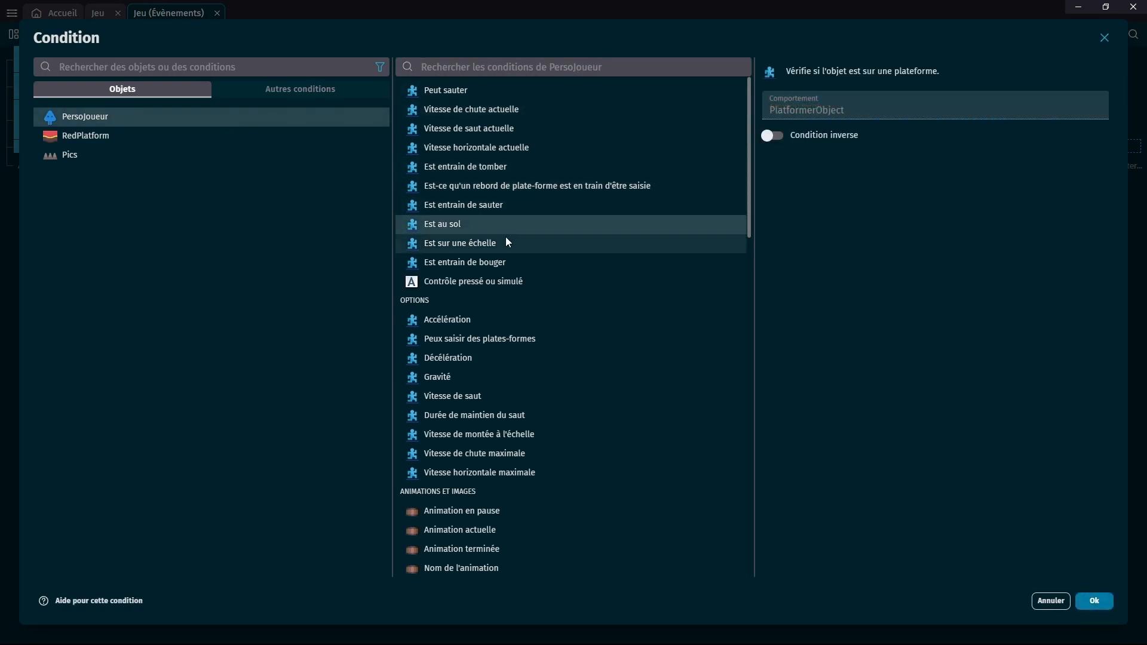
click(1093, 600)
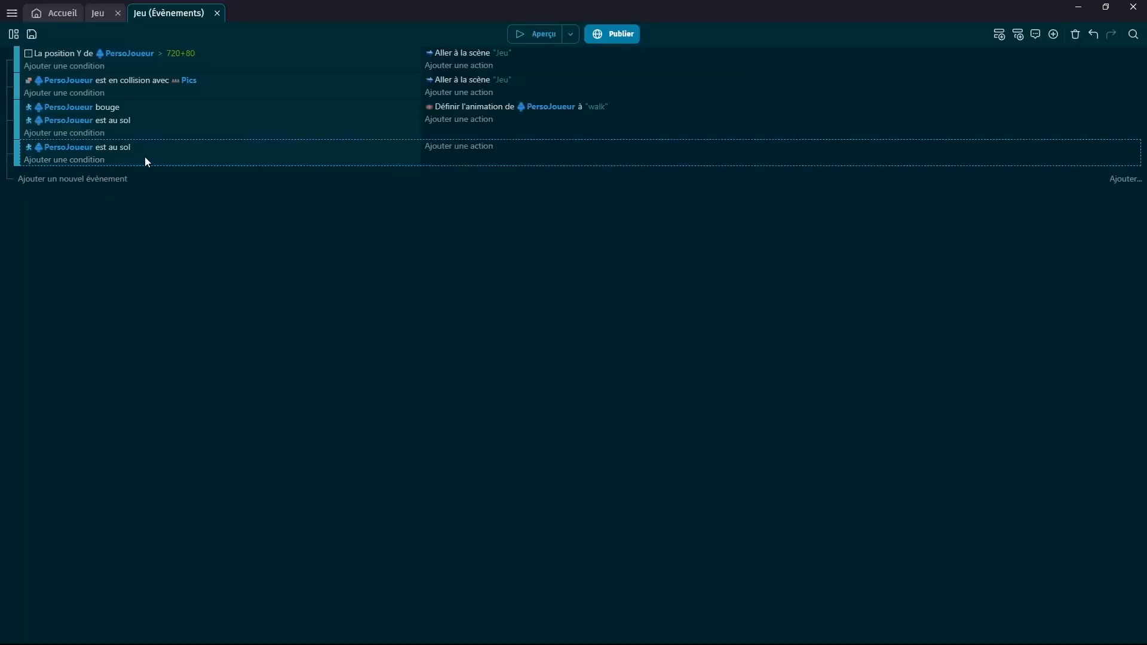
click(79, 179)
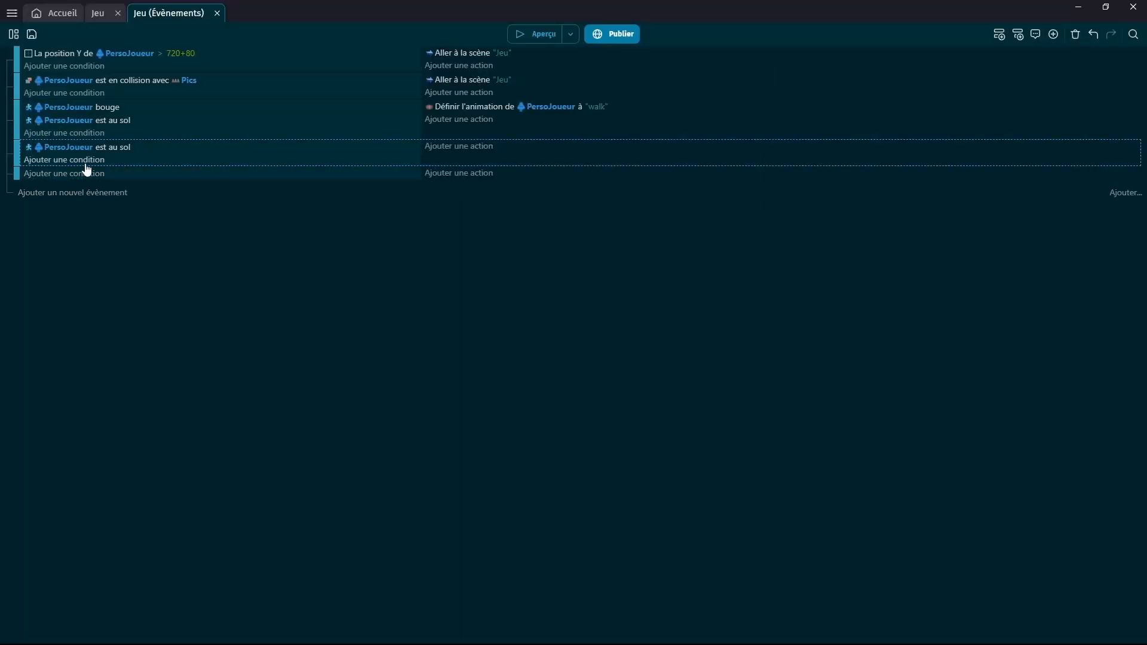
click(149, 174)
key(Delete)
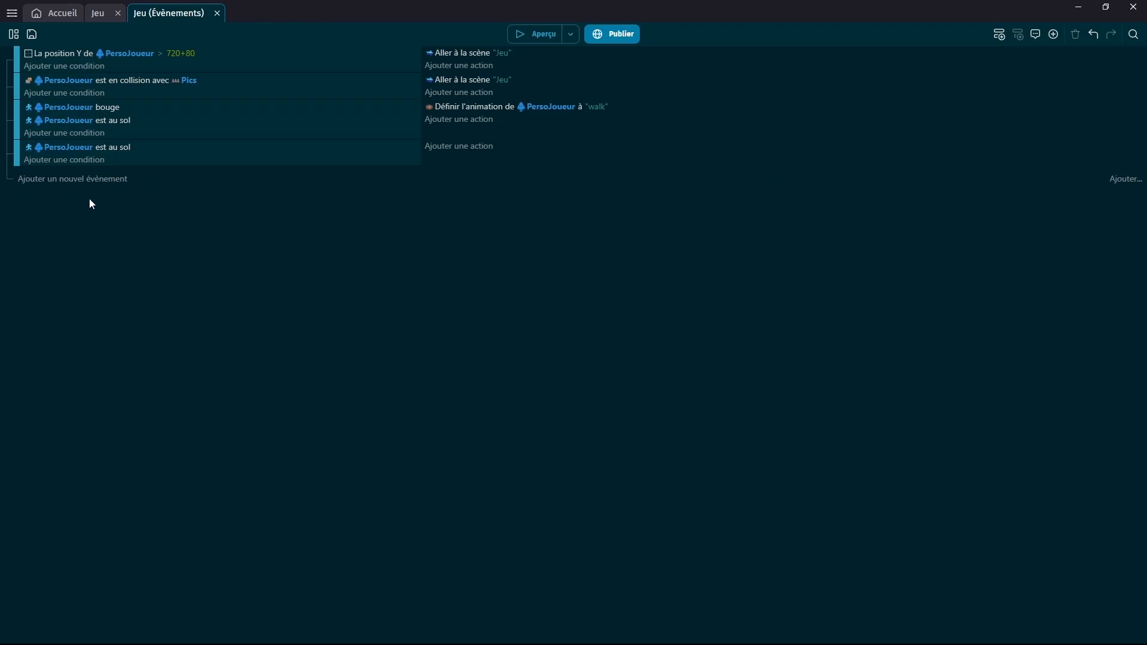
Add the inverted PersoJoueur condition "Est entrain de bouger" to the last event
click(84, 160)
click(99, 116)
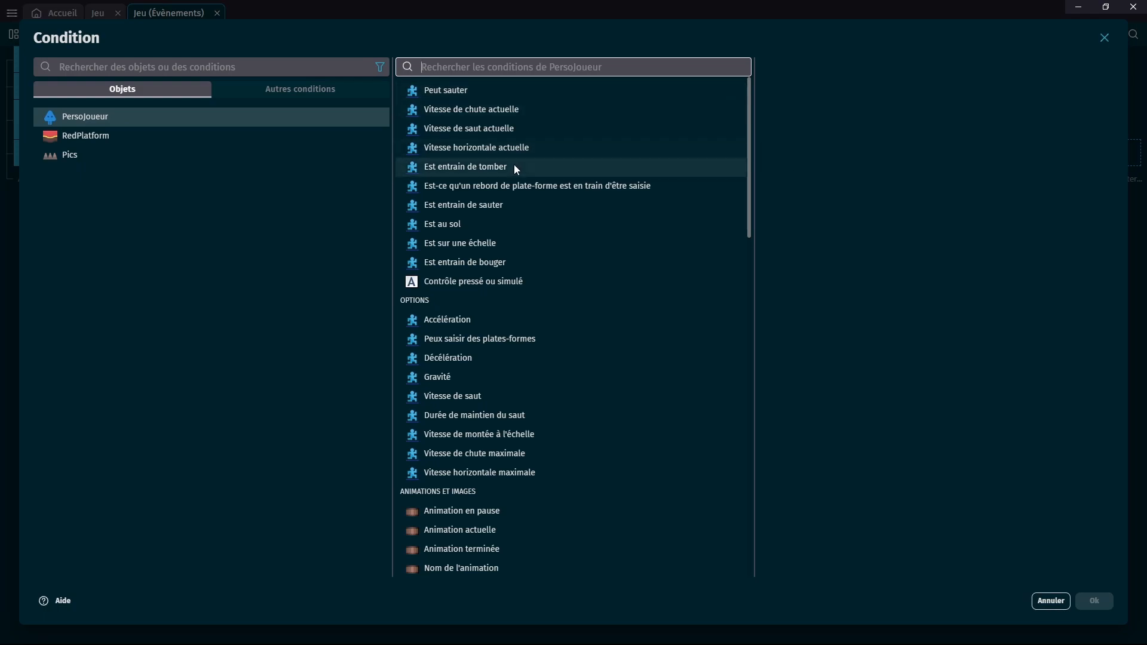
click(509, 261)
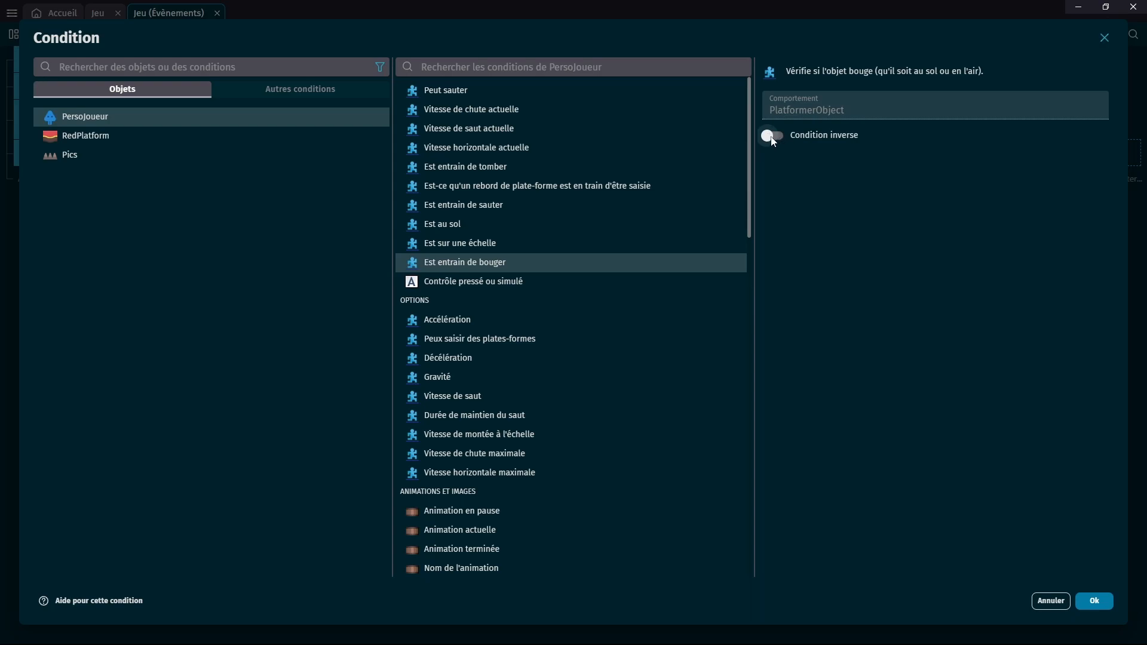
click(1095, 601)
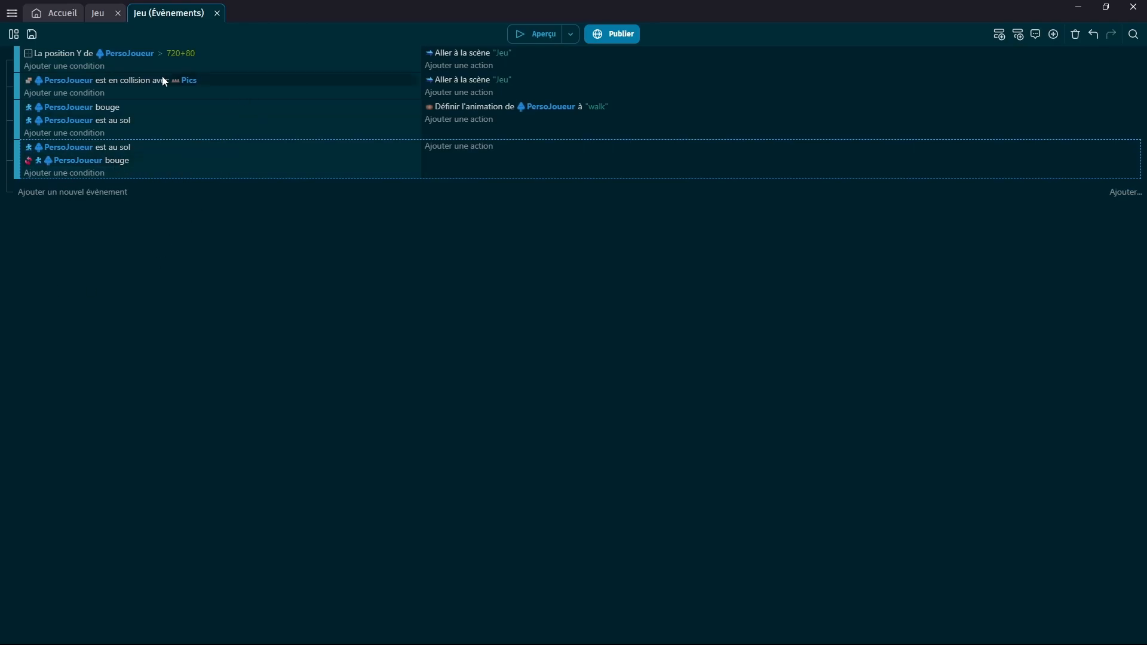
Add the PersoJoueur action "Changer l'animation (par son nom)" with "stand" to the last event and save the project
click(455, 150)
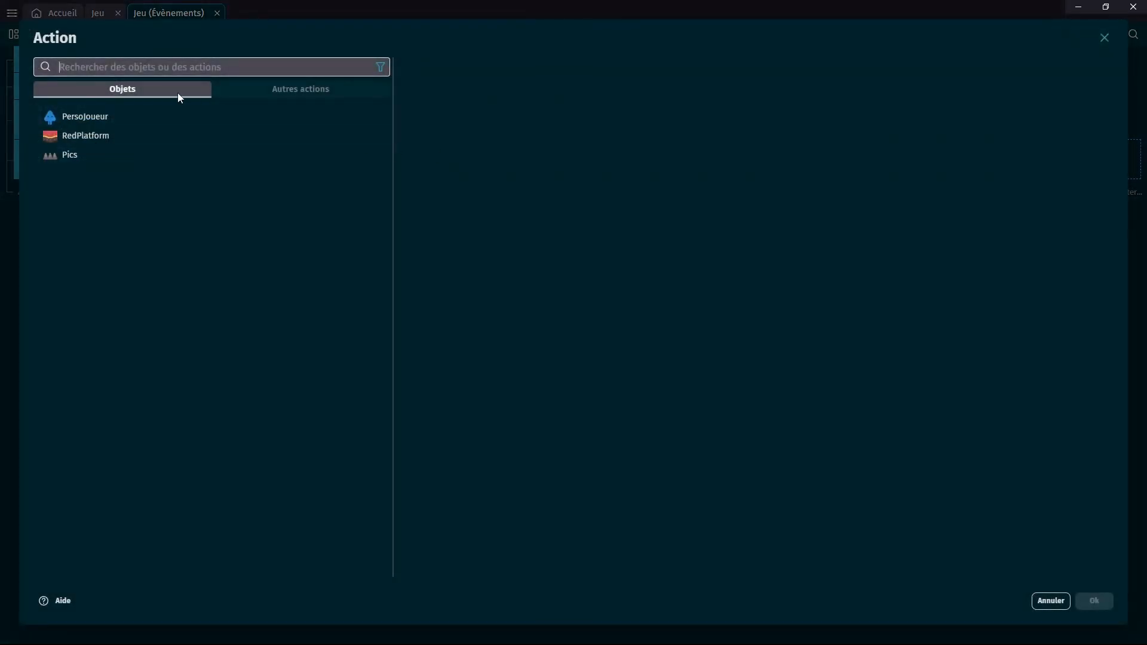
click(126, 117)
text(anim)
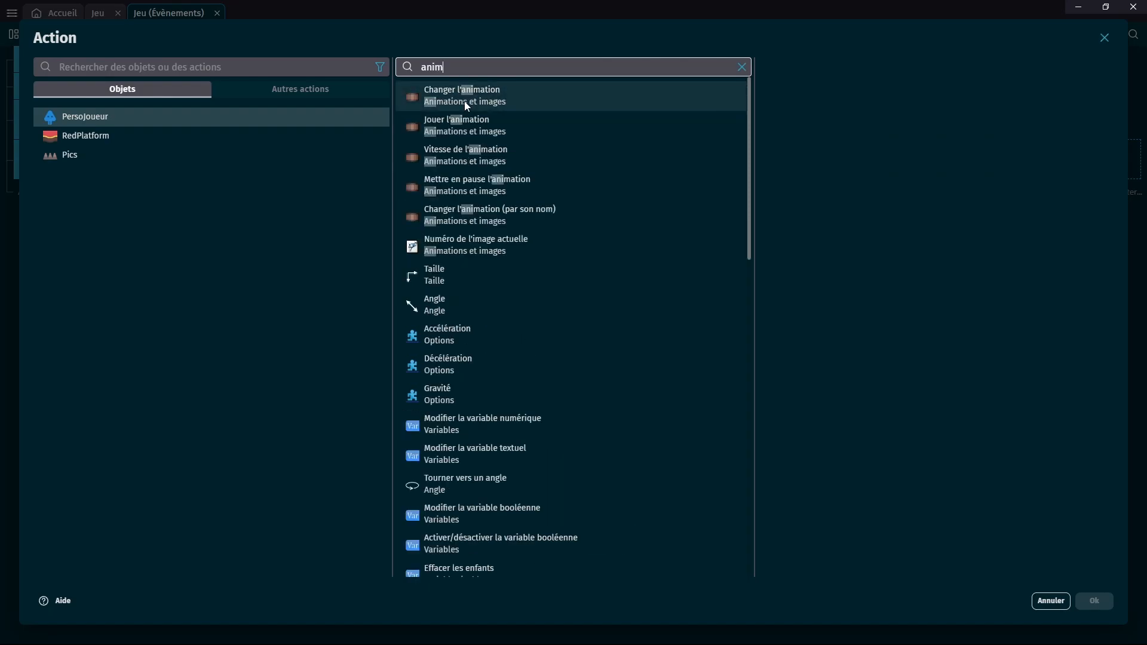
click(467, 106)
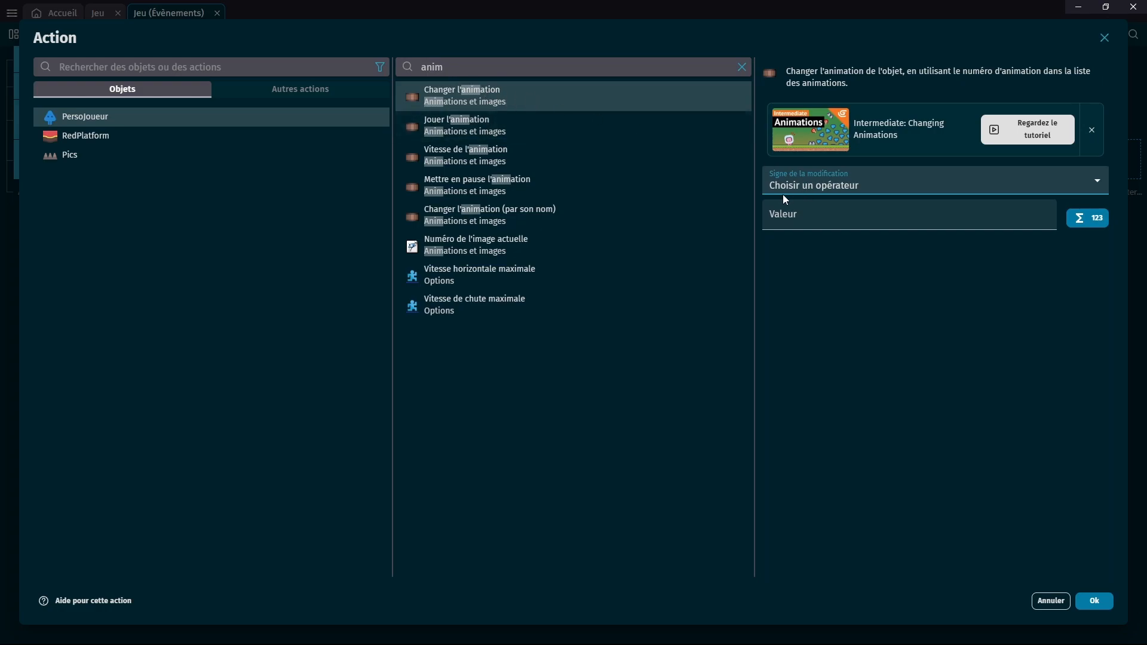
click(809, 186)
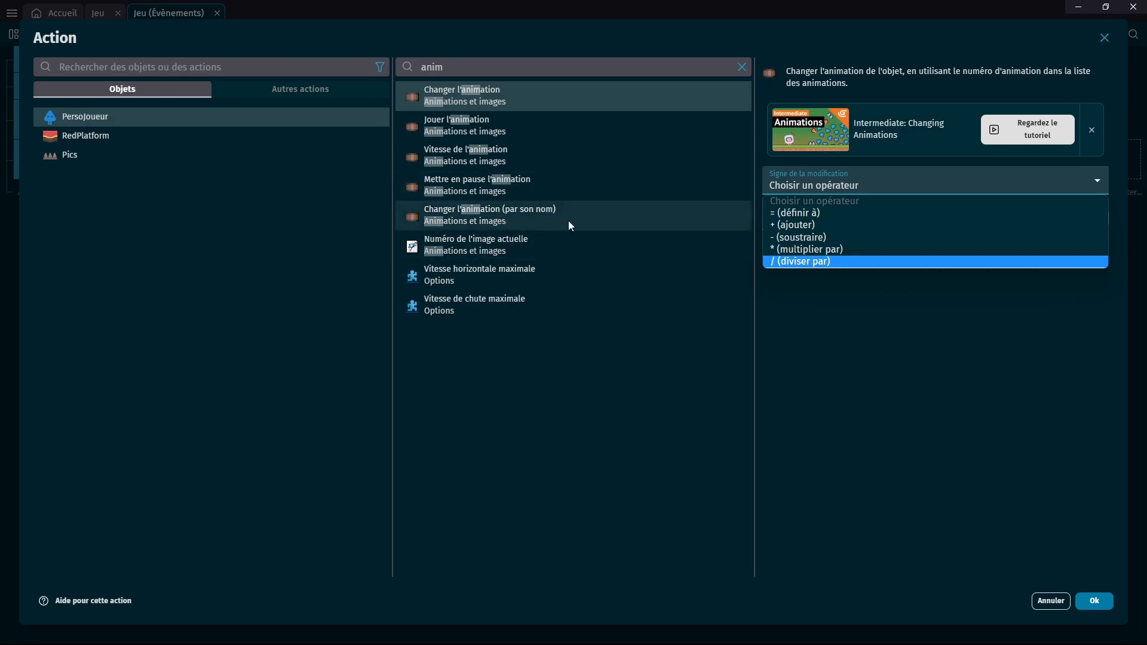
click(499, 221)
click(858, 106)
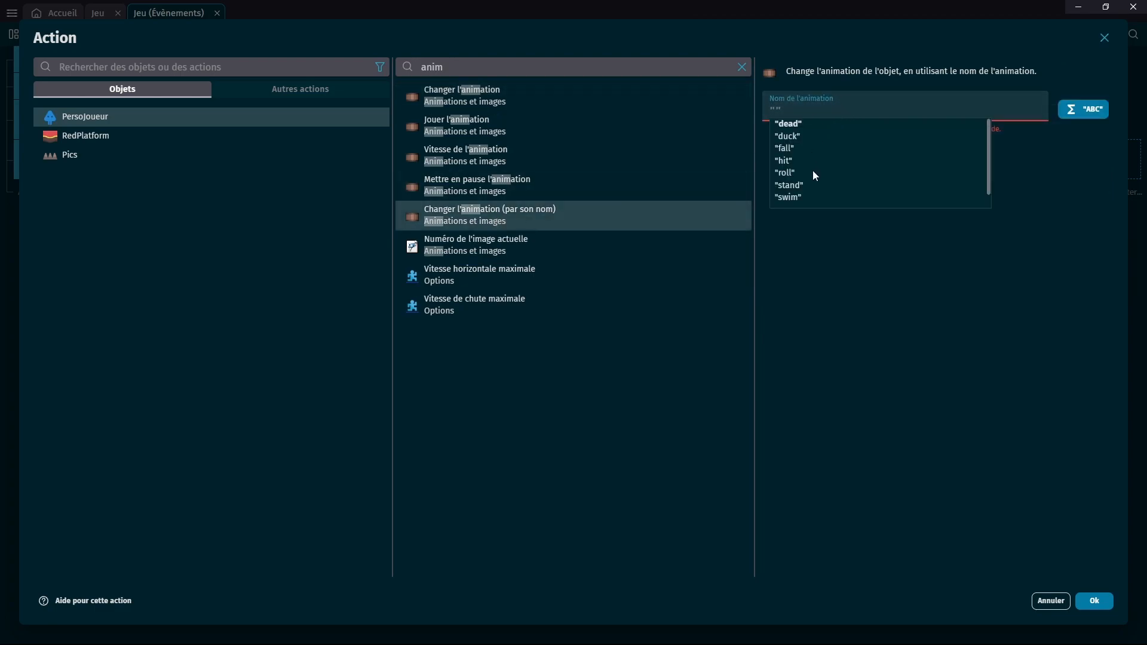
scroll(813, 171, down, 2)
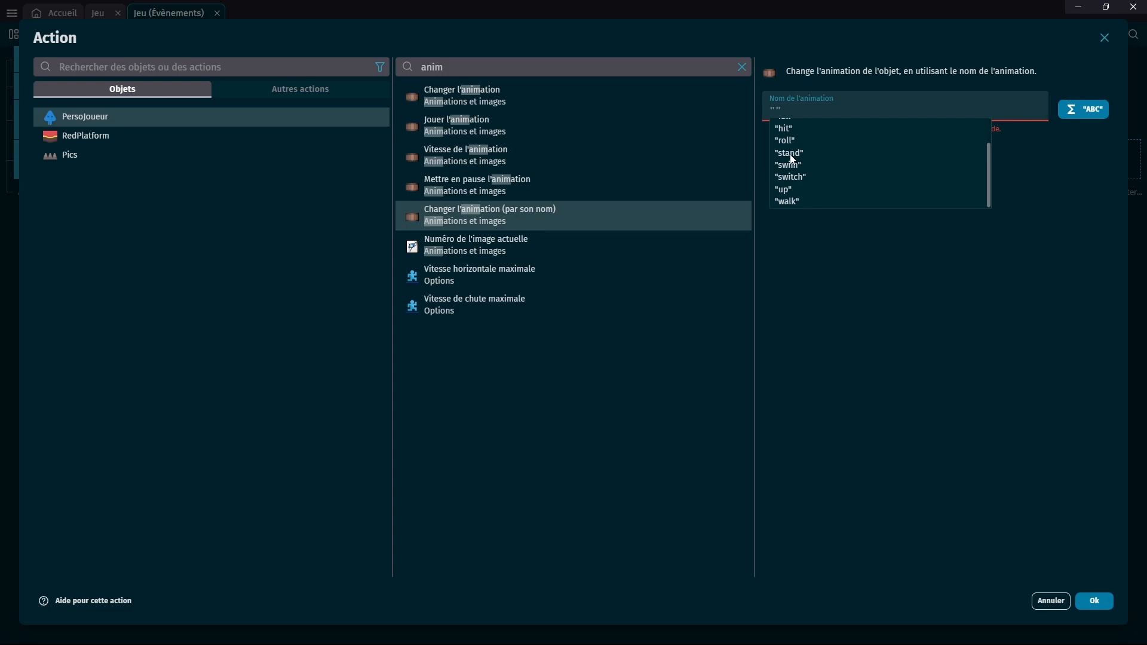
click(788, 153)
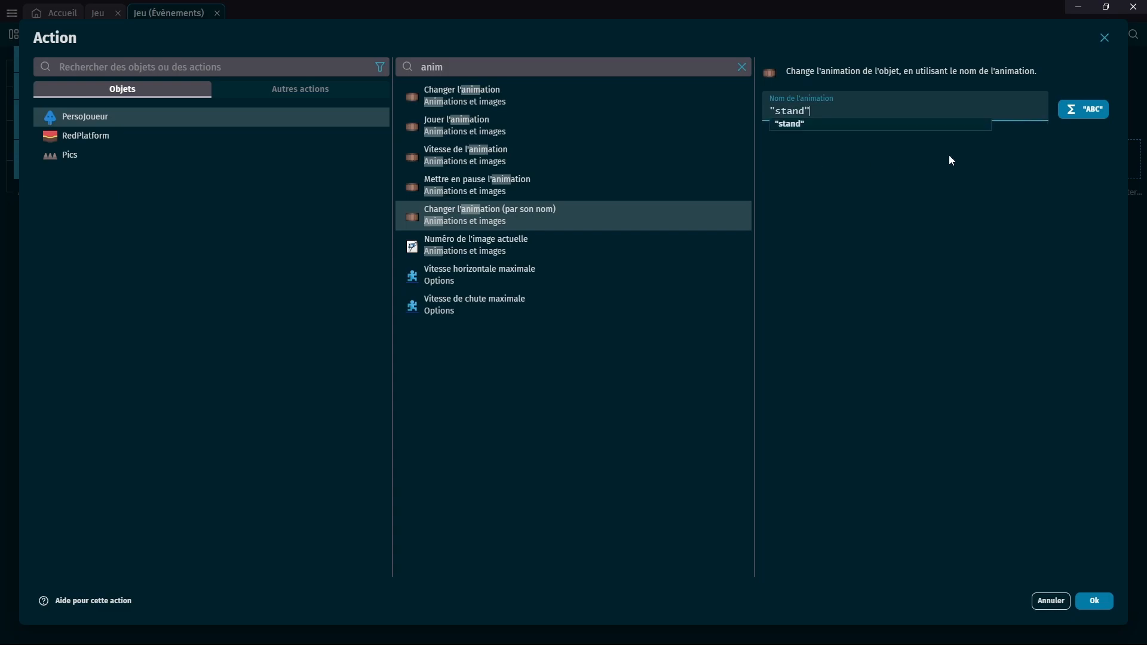
click(1094, 602)
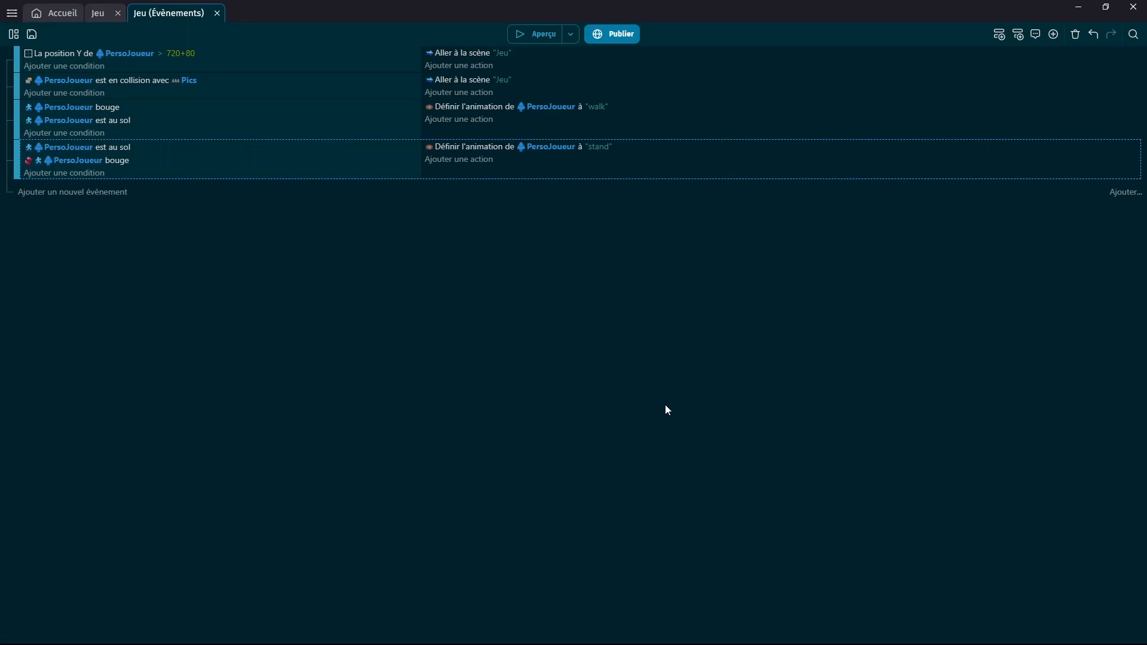
key(ctrl+s)
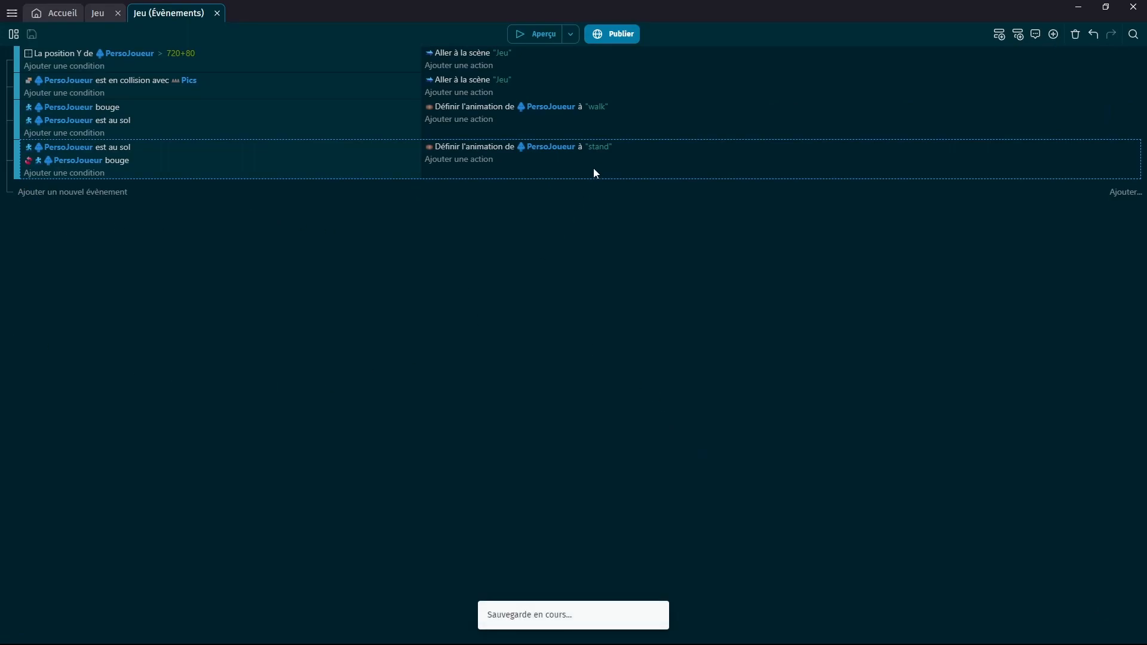
Preview the game, moving and jumping PersoJoueur across the platforms to check its walk and stand animations, and save the project
click(540, 36)
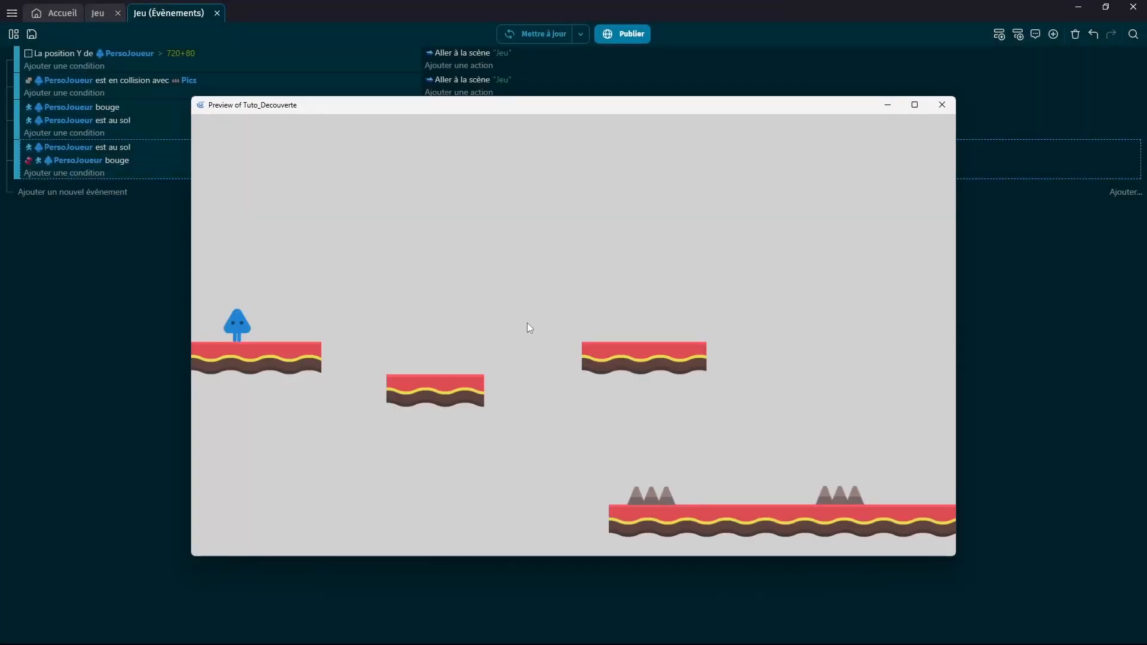
key(Right)
key(space)
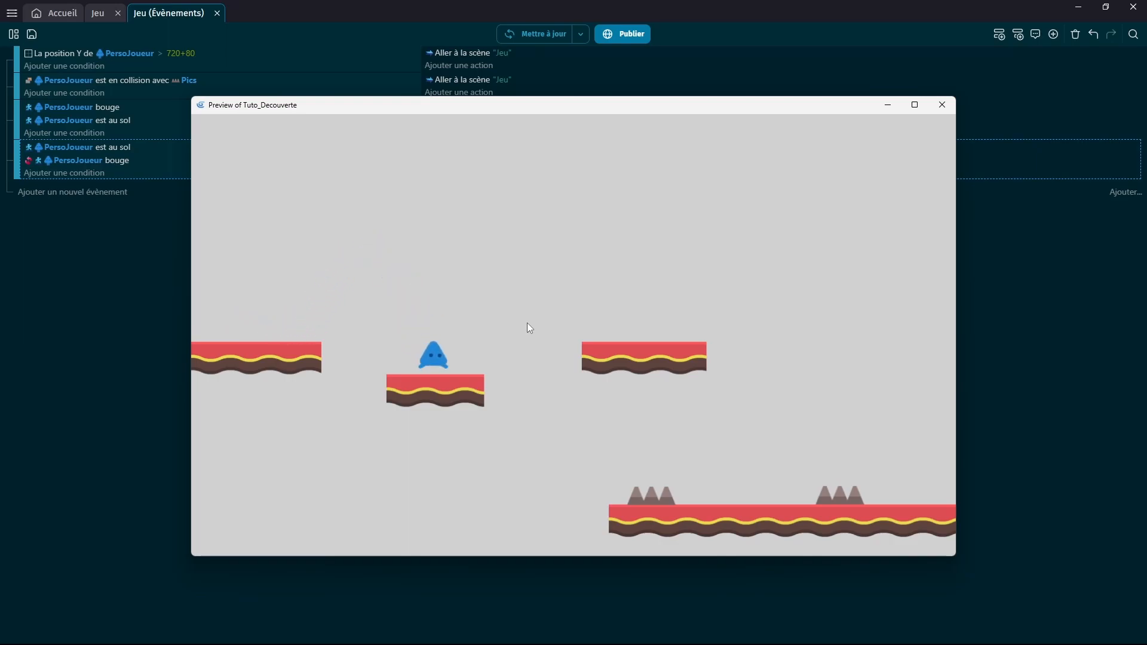
key(space)
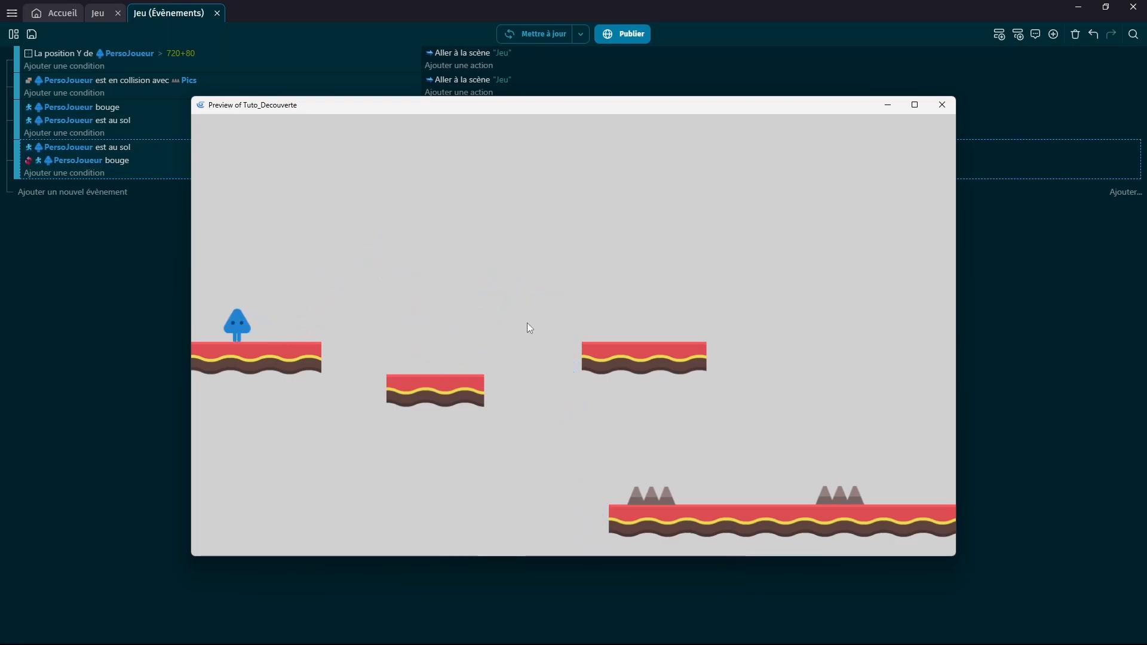
key(Right)
key(space)
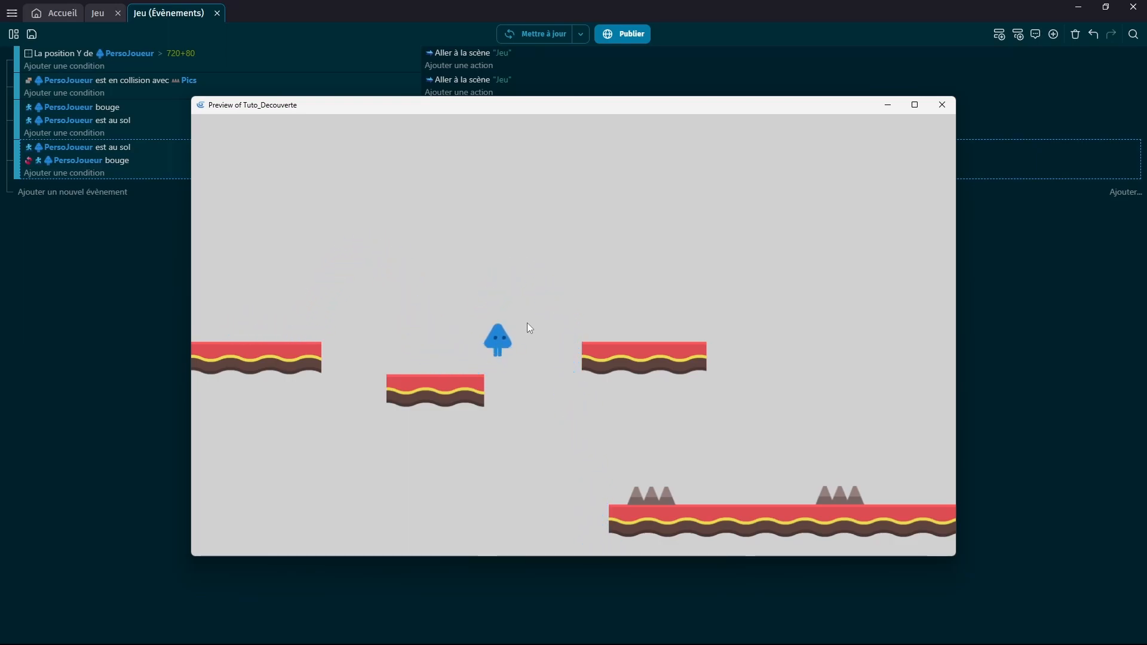
key(space)
key(Right)
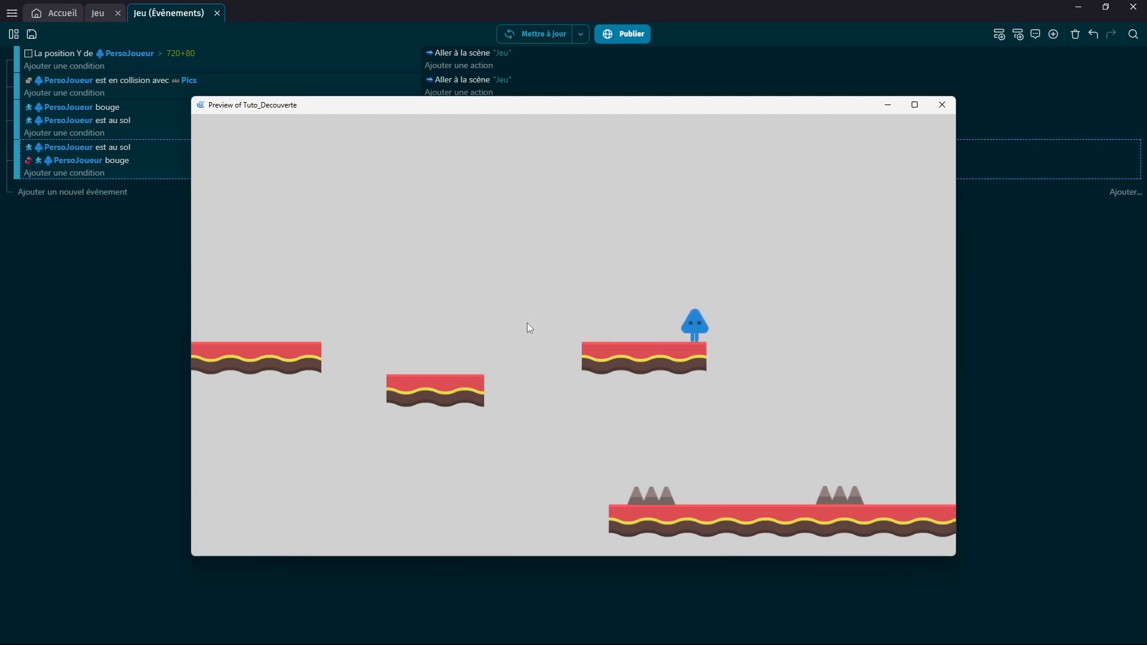
key(Left)
key(Right)
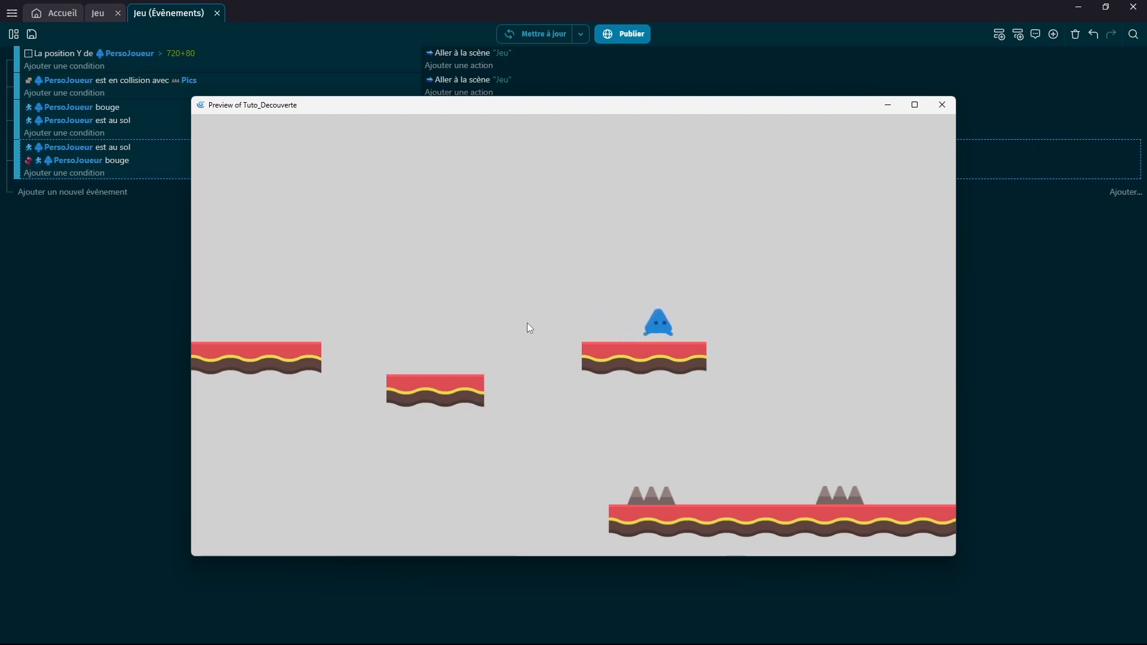
key(Left)
key(space)
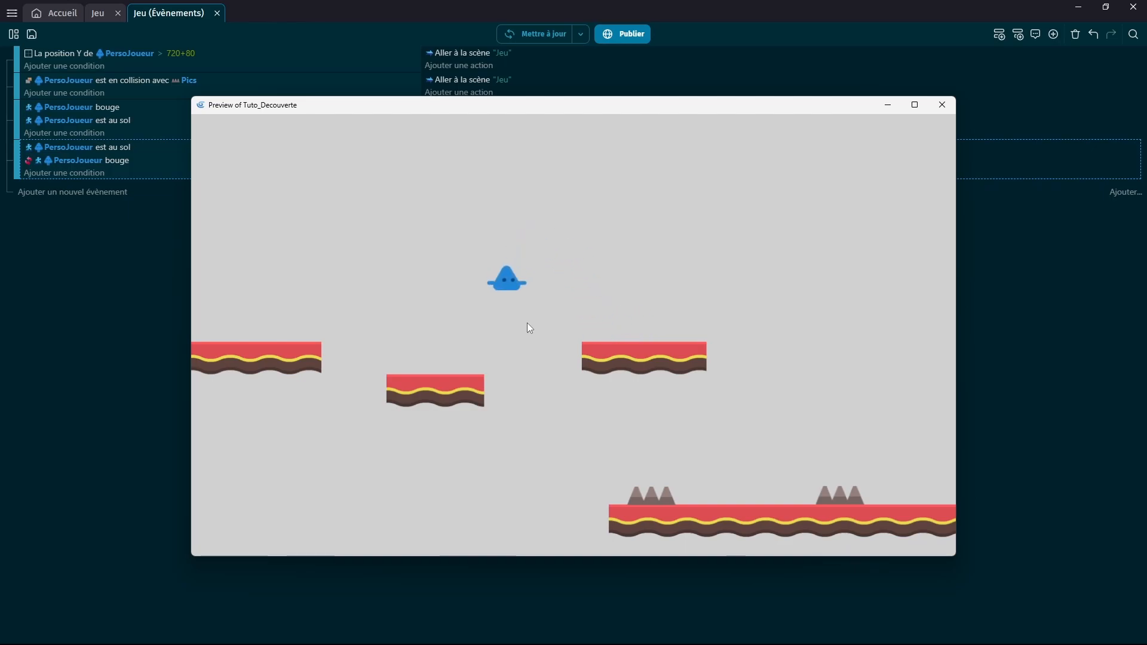
key(Right)
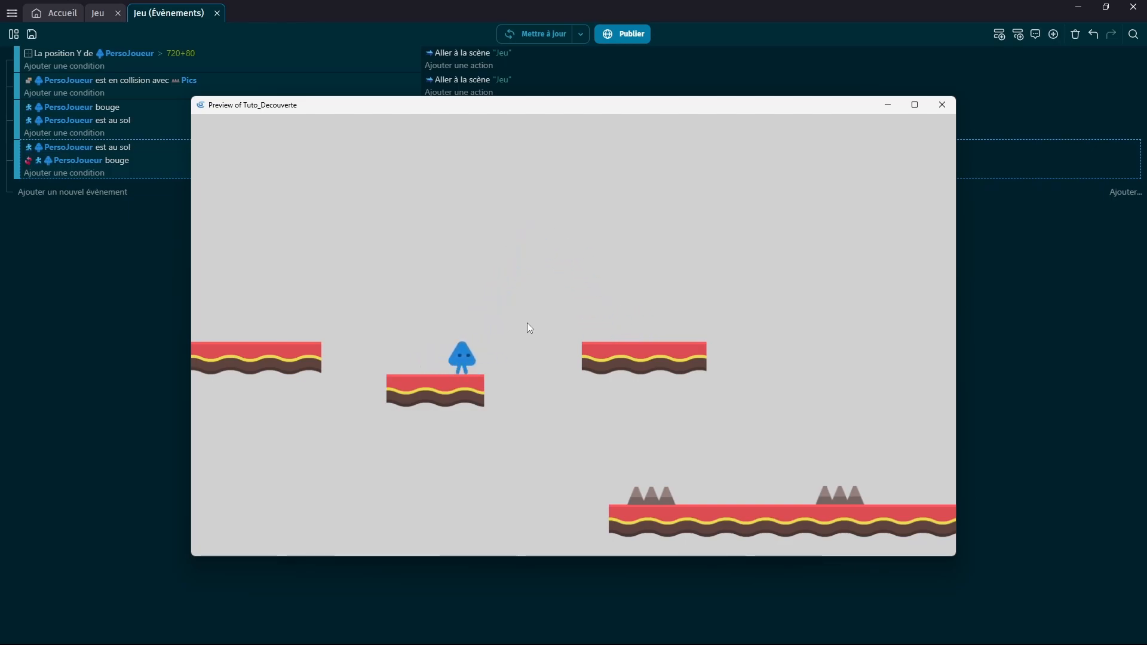
key(Left)
key(Right)
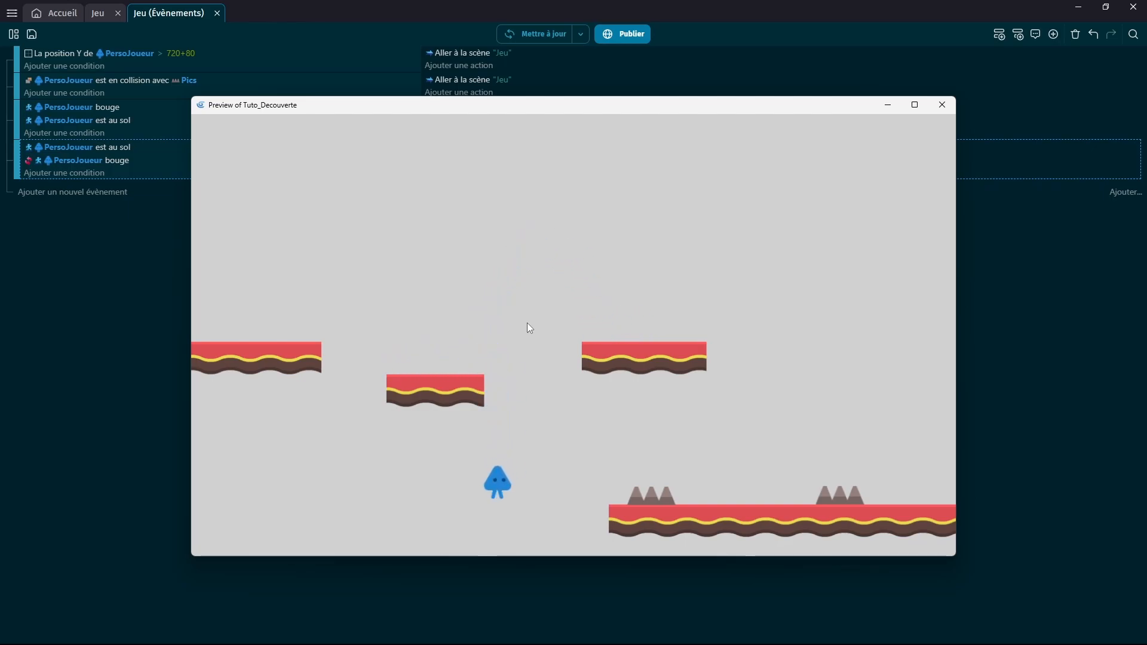
click(942, 105)
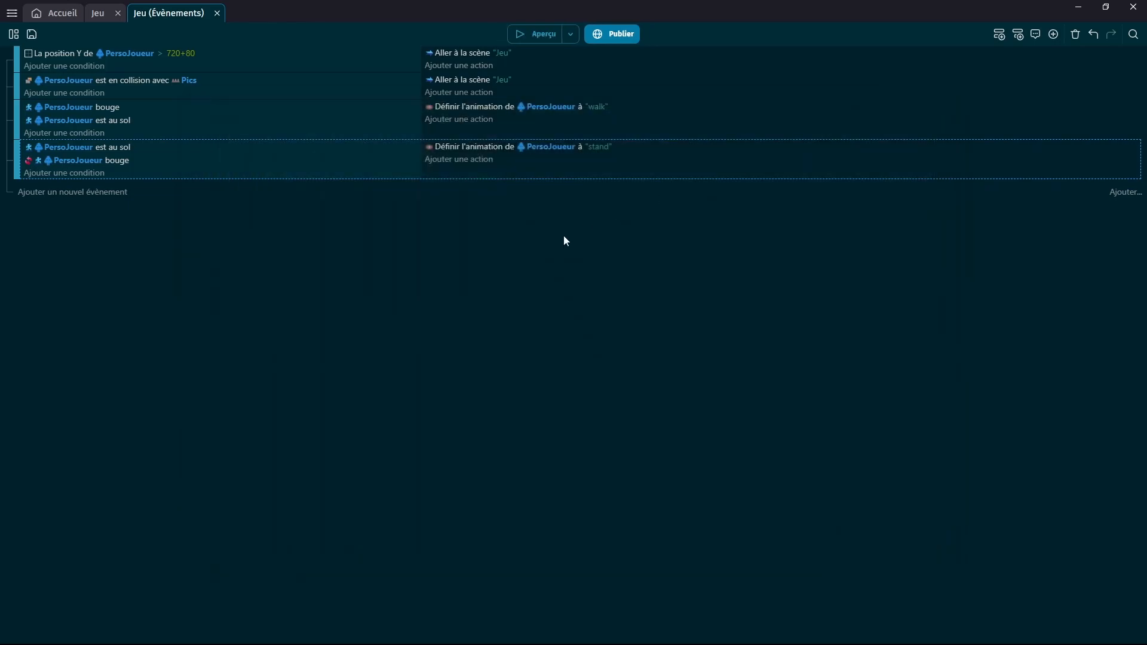
key(ctrl+s)
Add a new empty event below the stand event and give it two empty sub-events
click(152, 132)
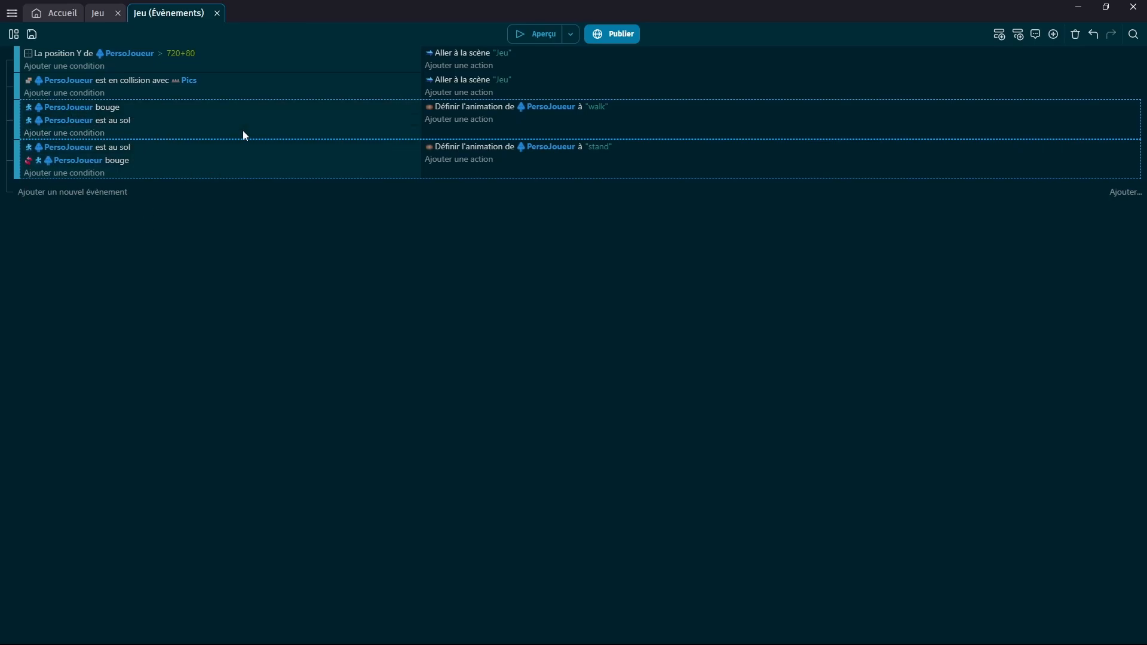
click(110, 192)
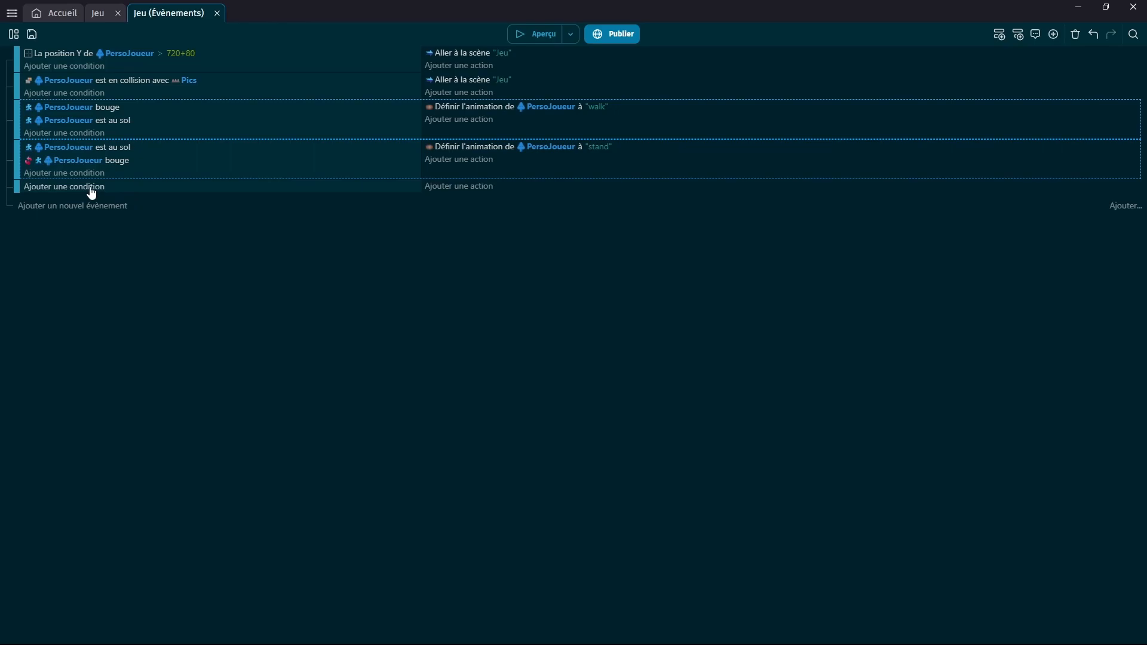
right_click(118, 190)
click(220, 289)
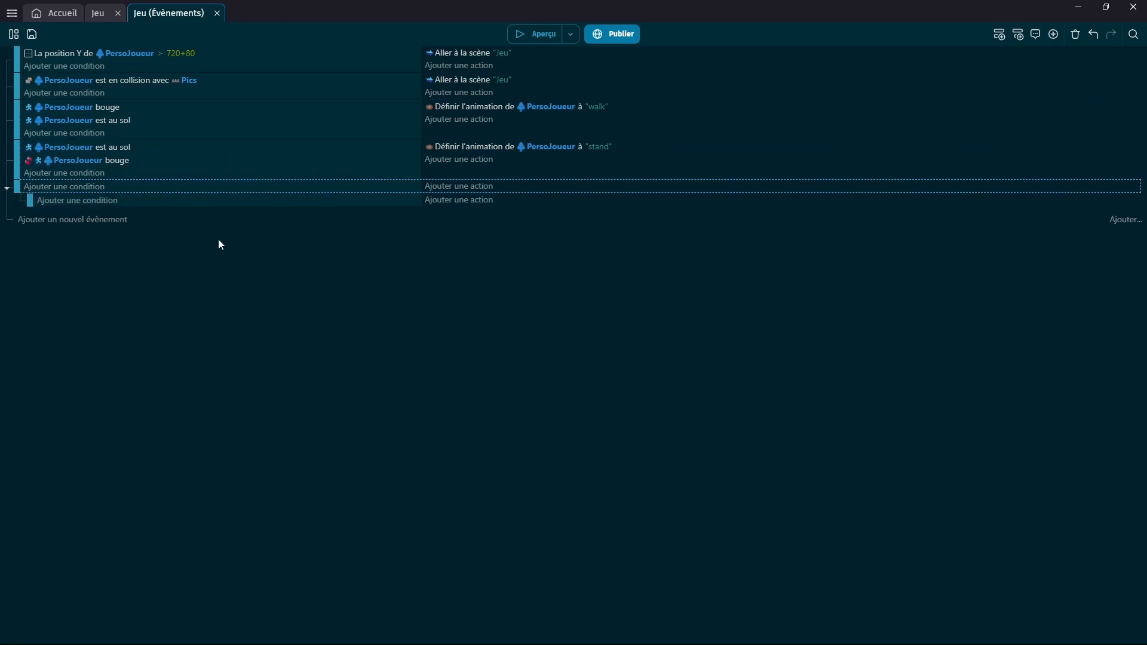
right_click(152, 190)
click(241, 291)
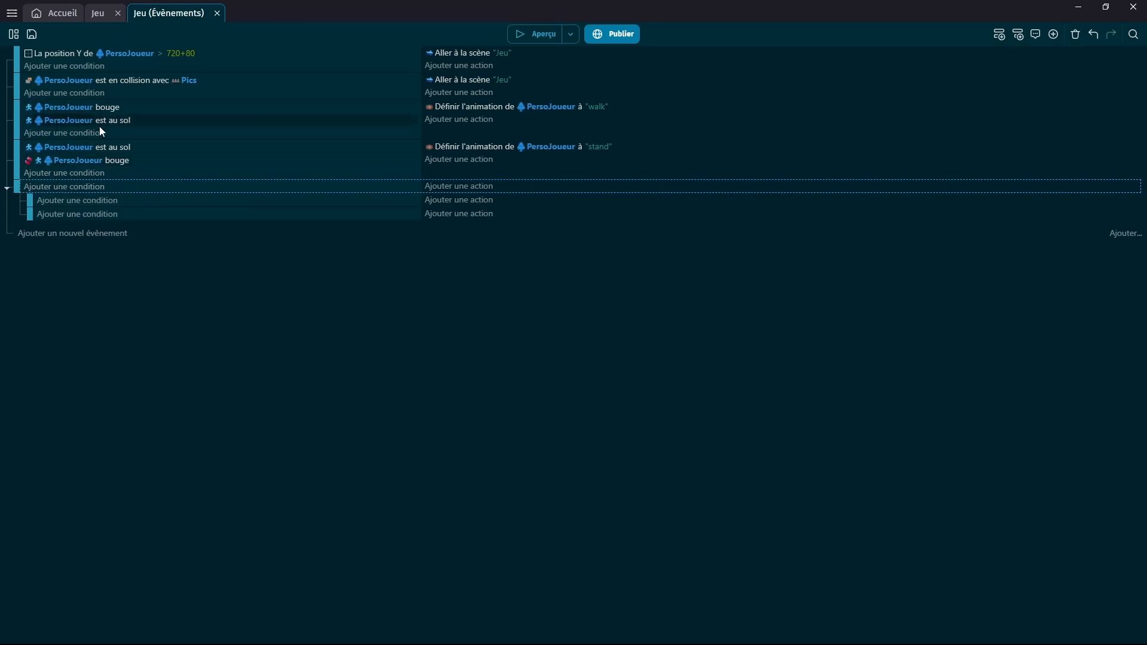
Select the walk event and the stand event together
click(190, 136)
ctrl+click(185, 175)
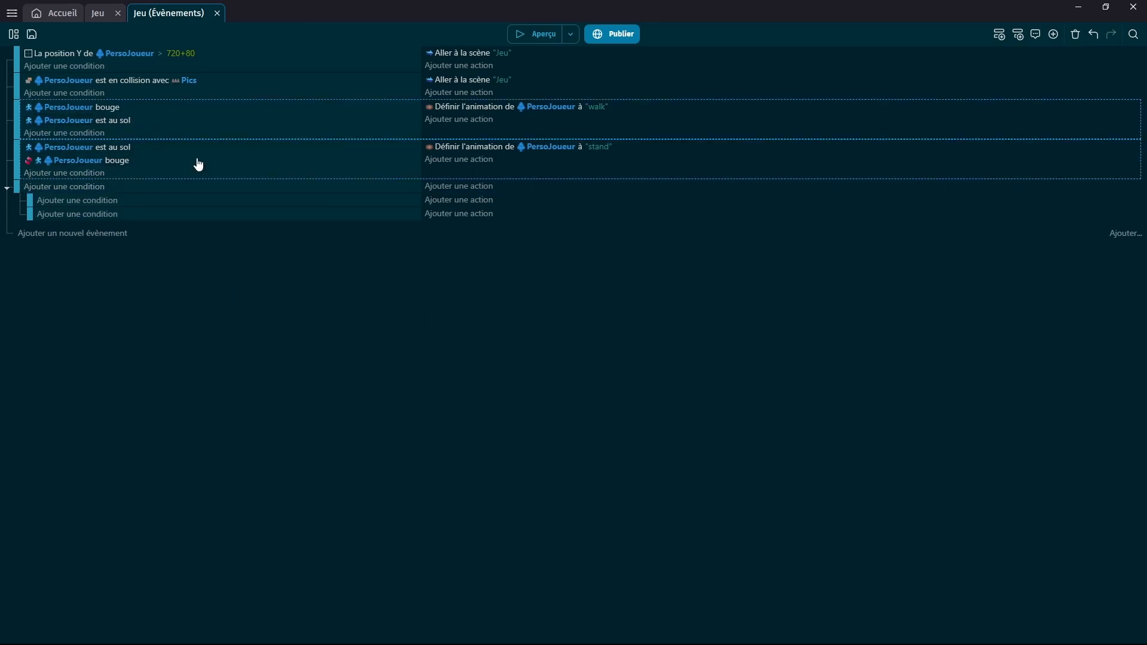